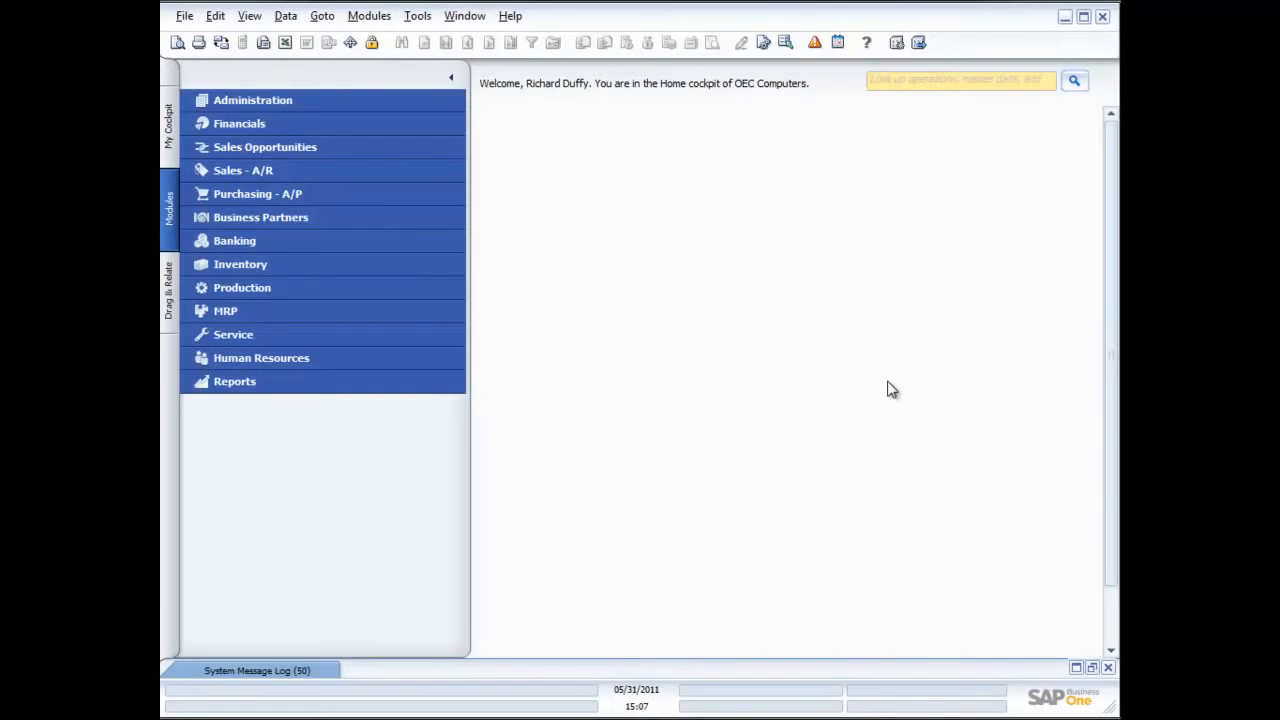
Open the item master data from the Inventory module and display the first item record.
click(247, 266)
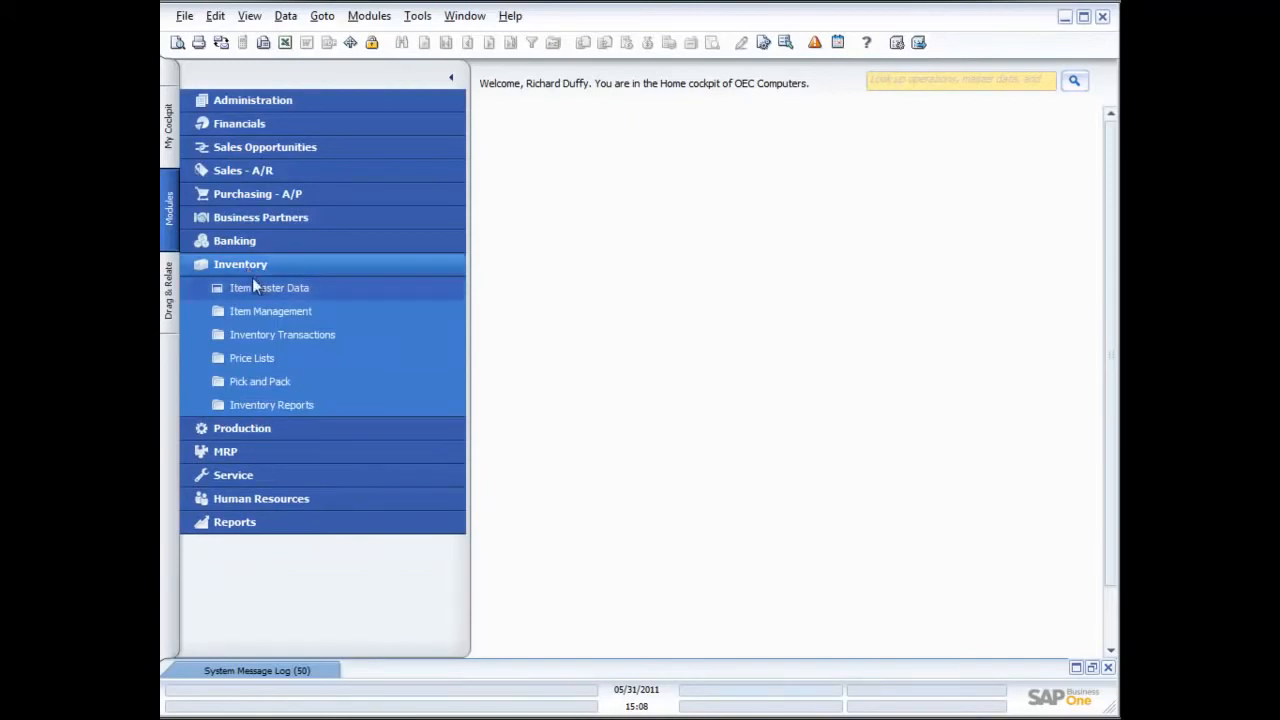
click(257, 287)
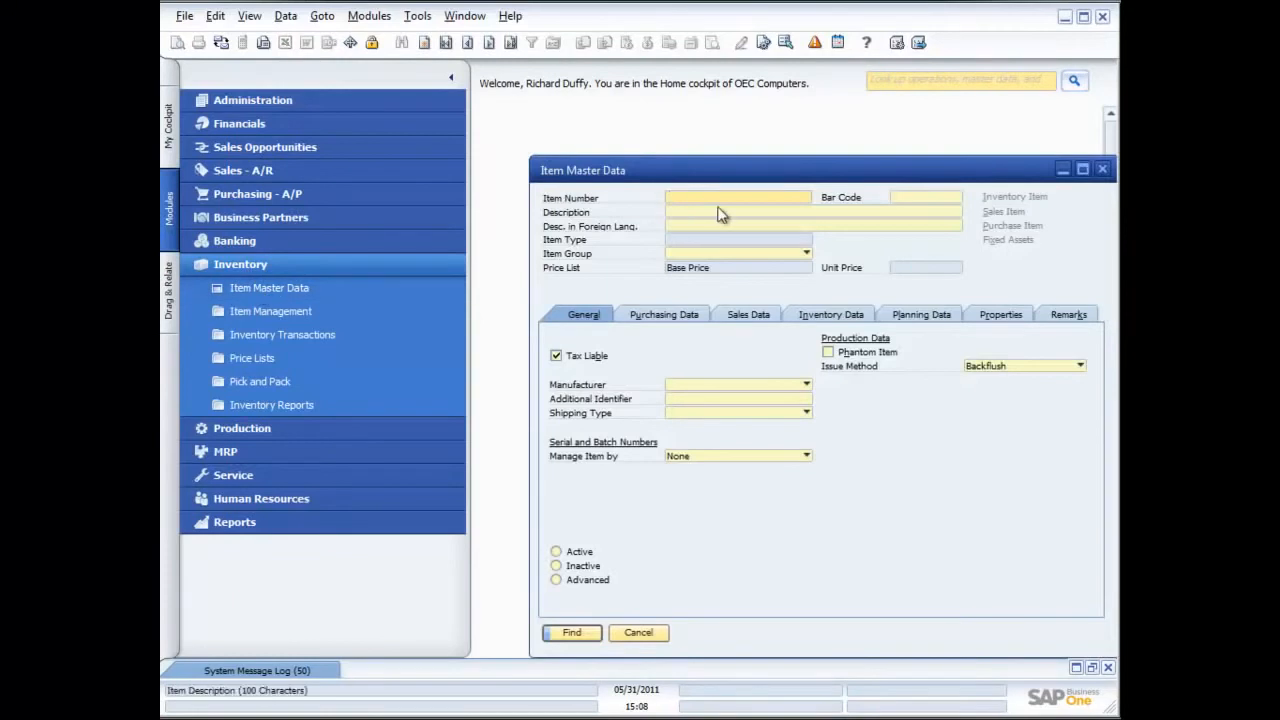
drag(755, 189, 703, 137)
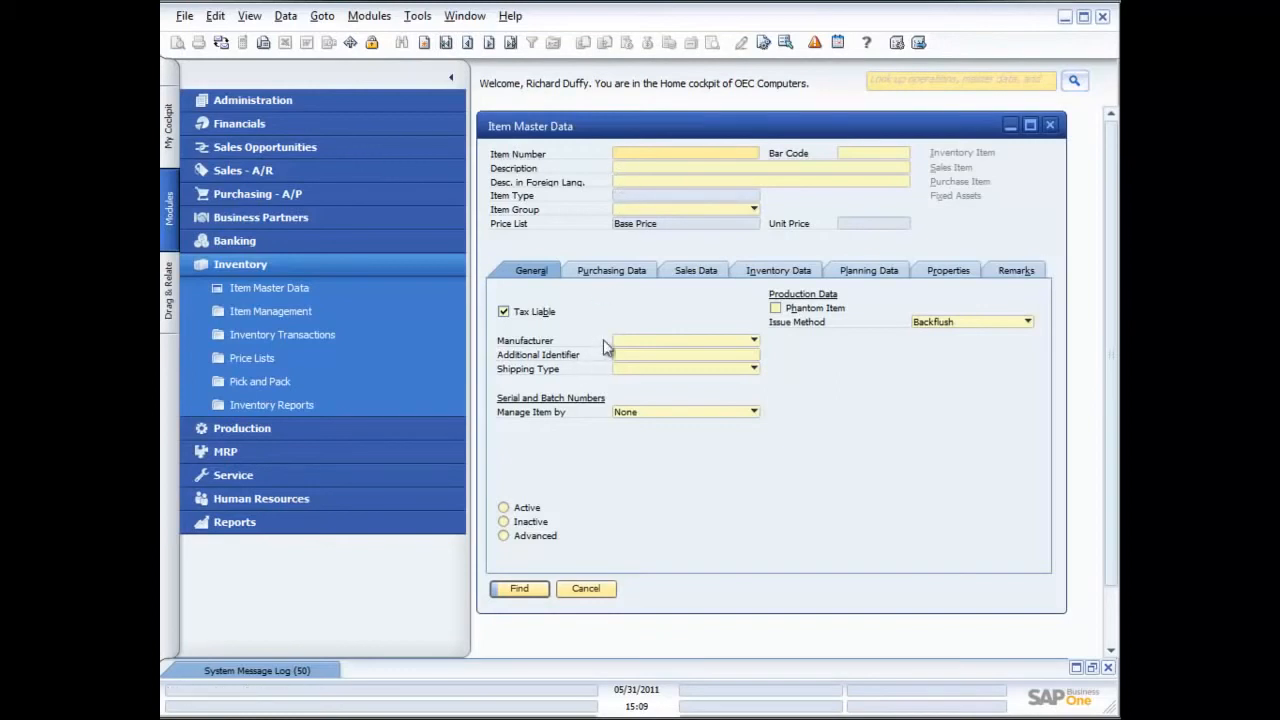
click(446, 43)
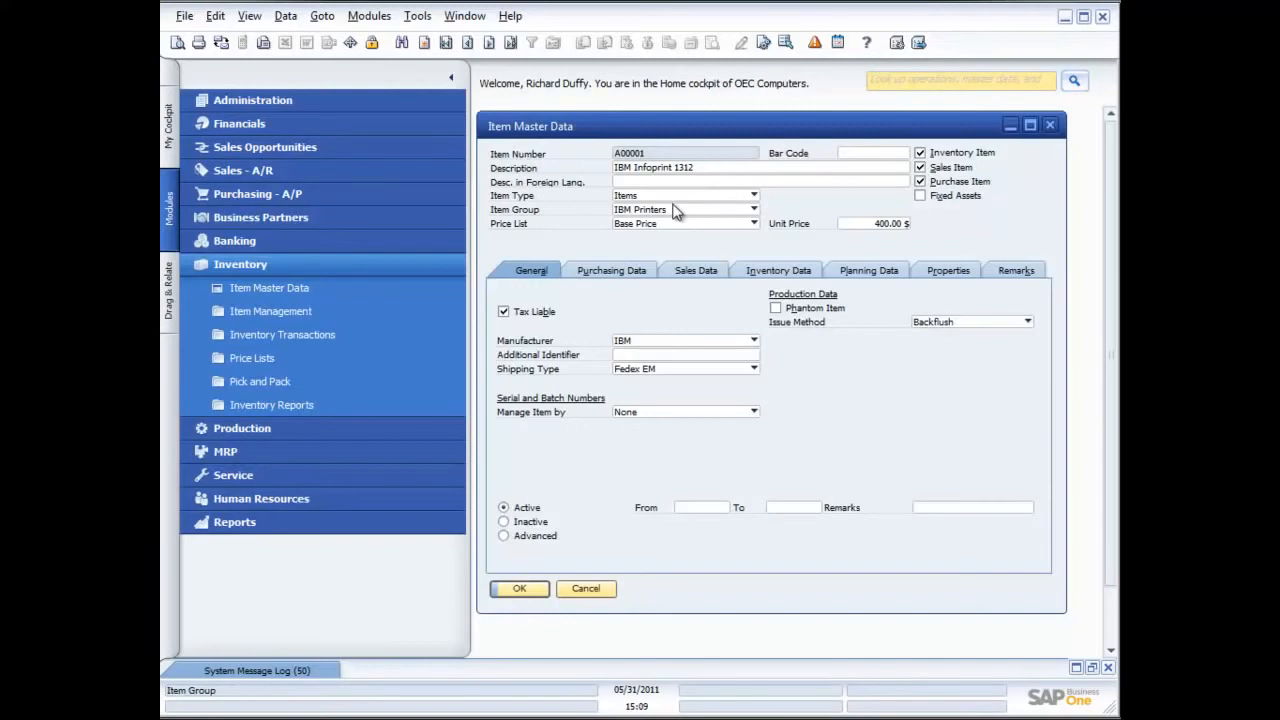
Review the available item groups and manufacturers for the IBM Infoprint 1312 item without changing them.
click(755, 198)
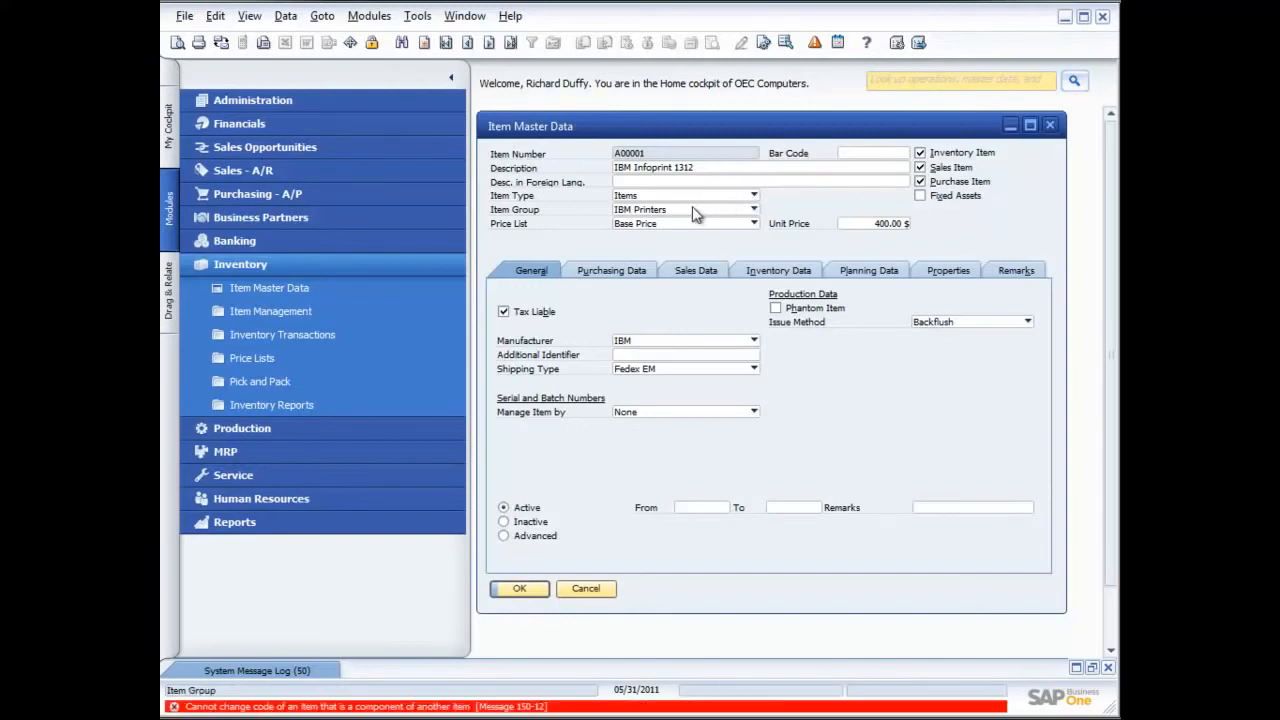
click(753, 211)
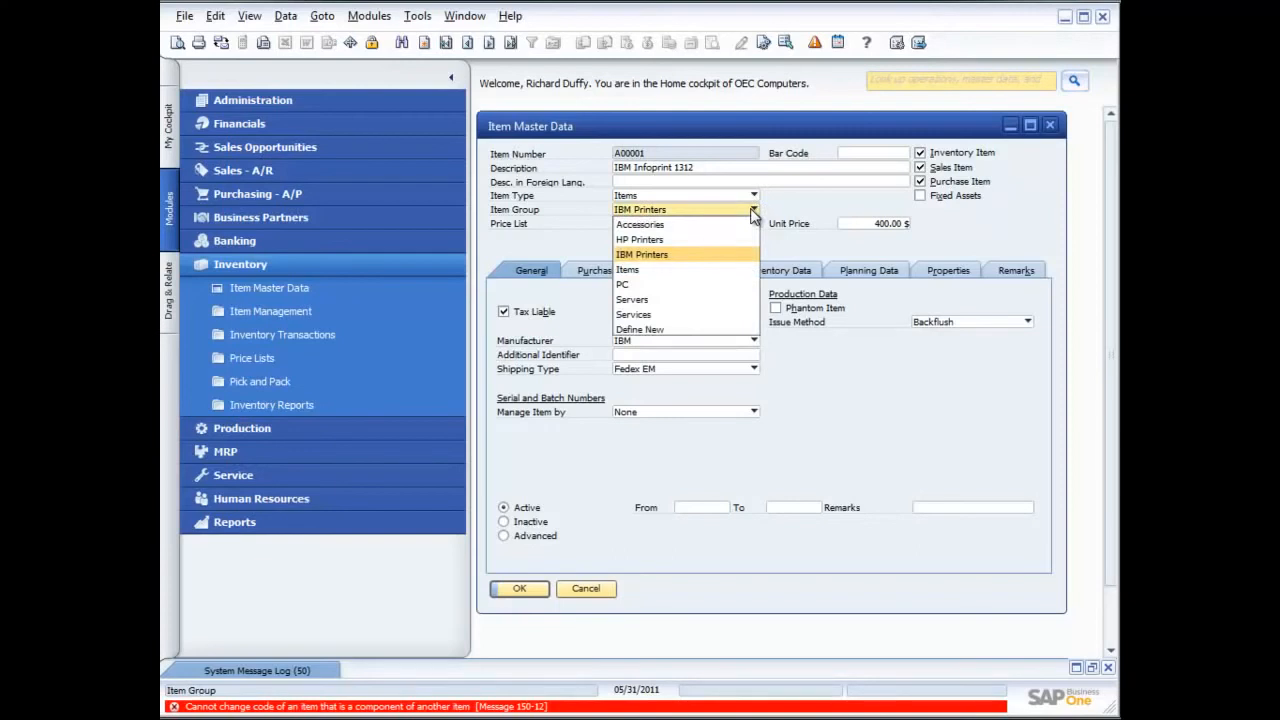
click(810, 207)
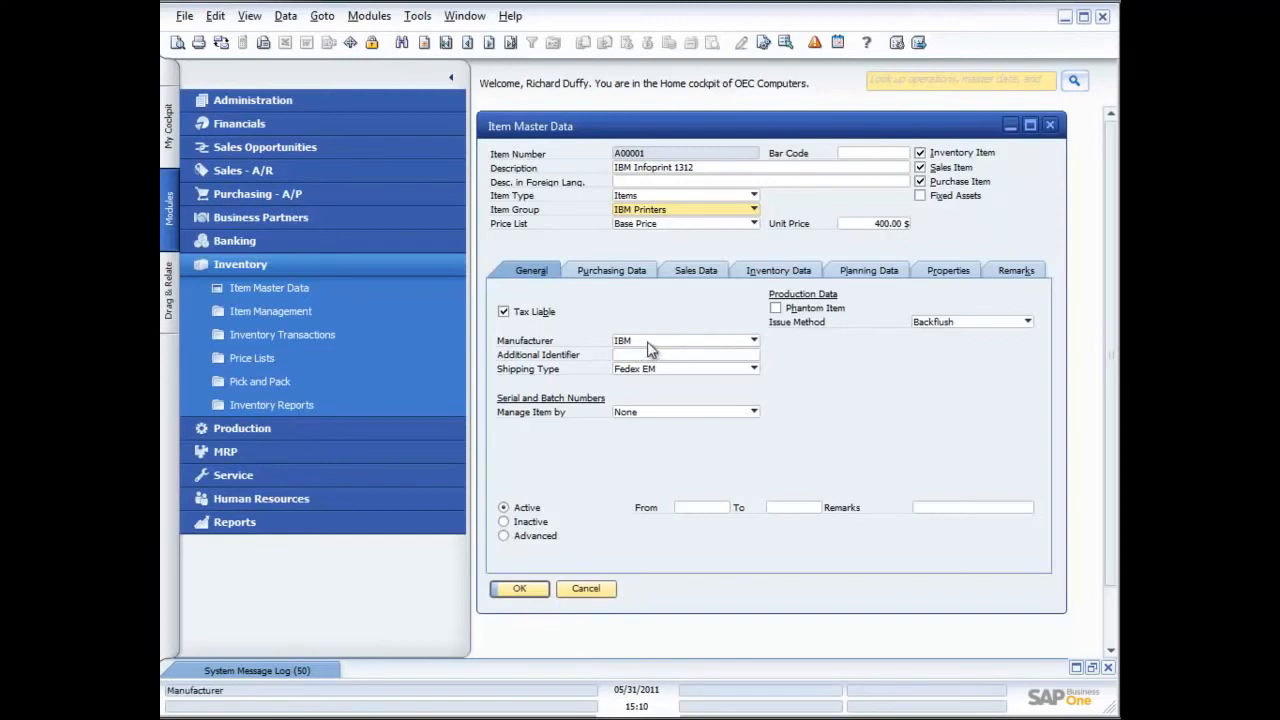
click(753, 342)
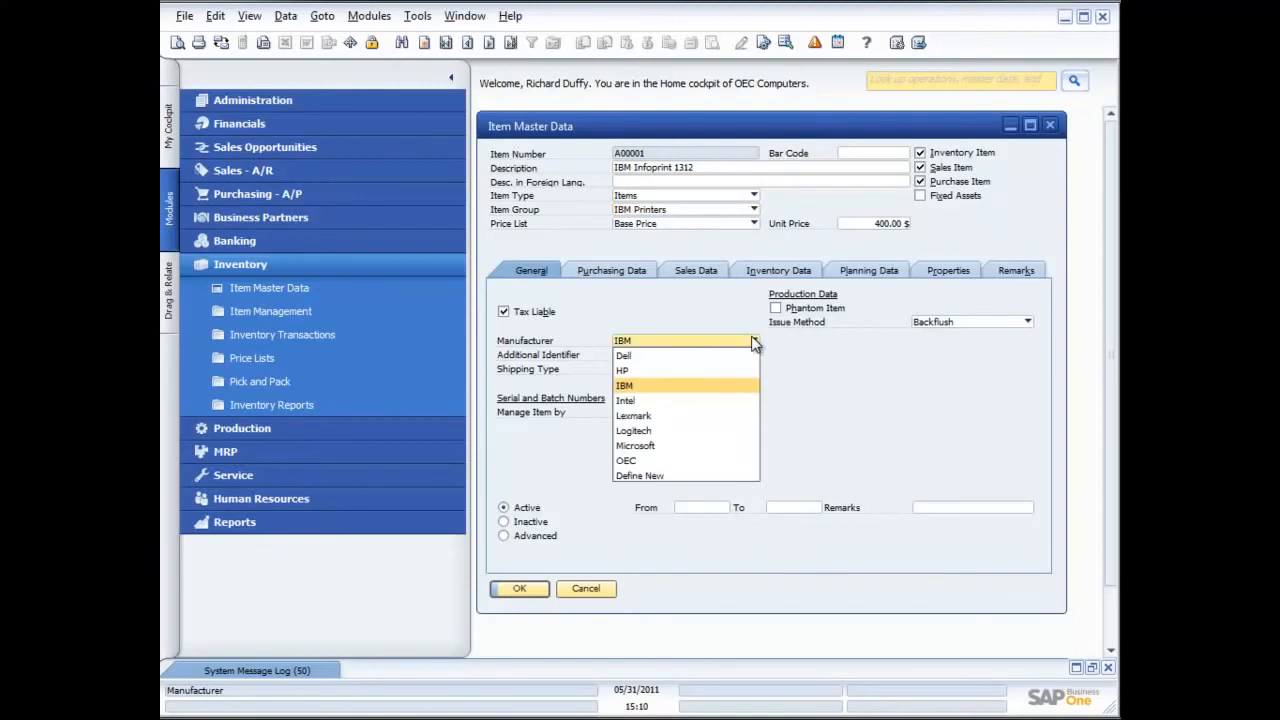
click(825, 381)
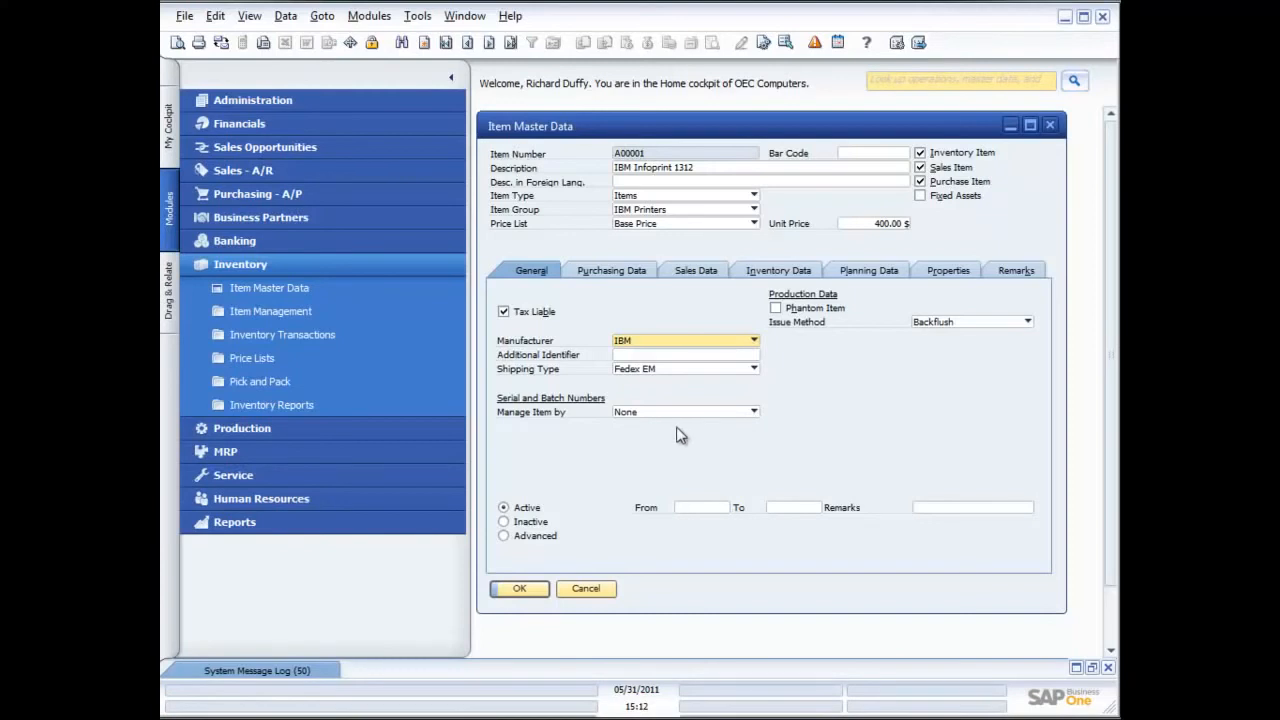
Examine the item's purchasing, sales and inventory data, comparing the purchasing and sales units of measure.
click(612, 271)
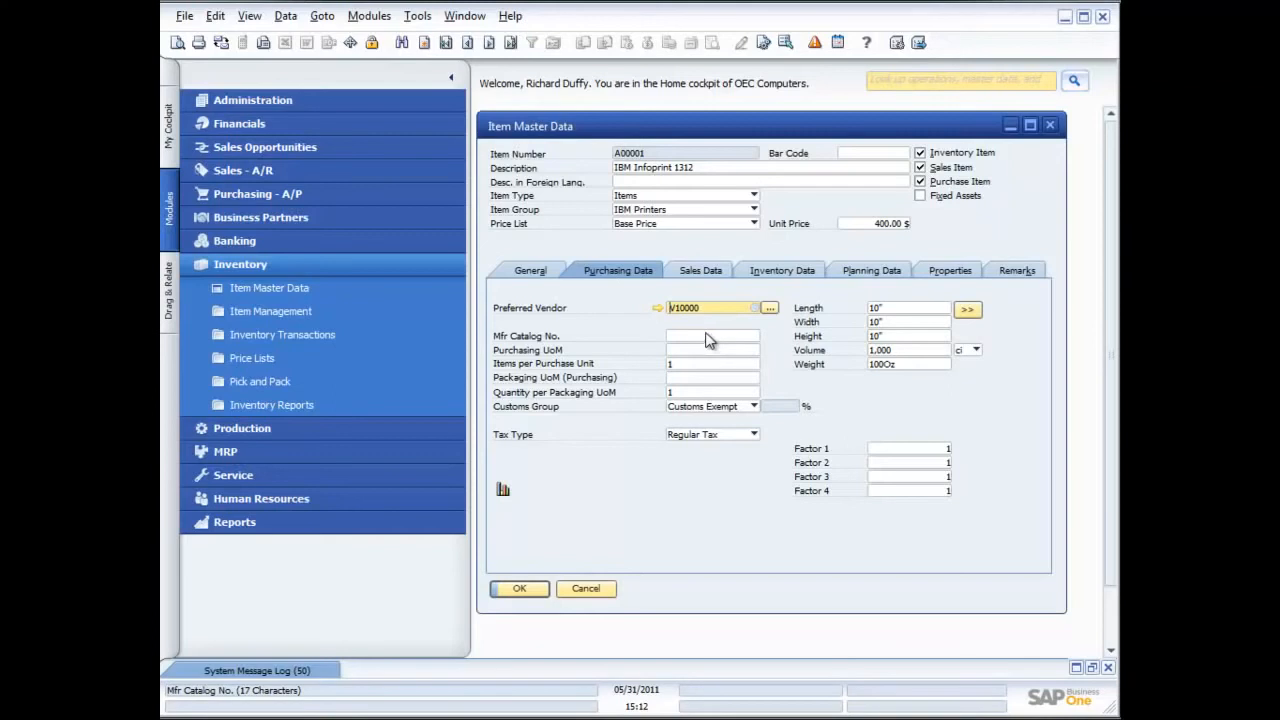
click(694, 270)
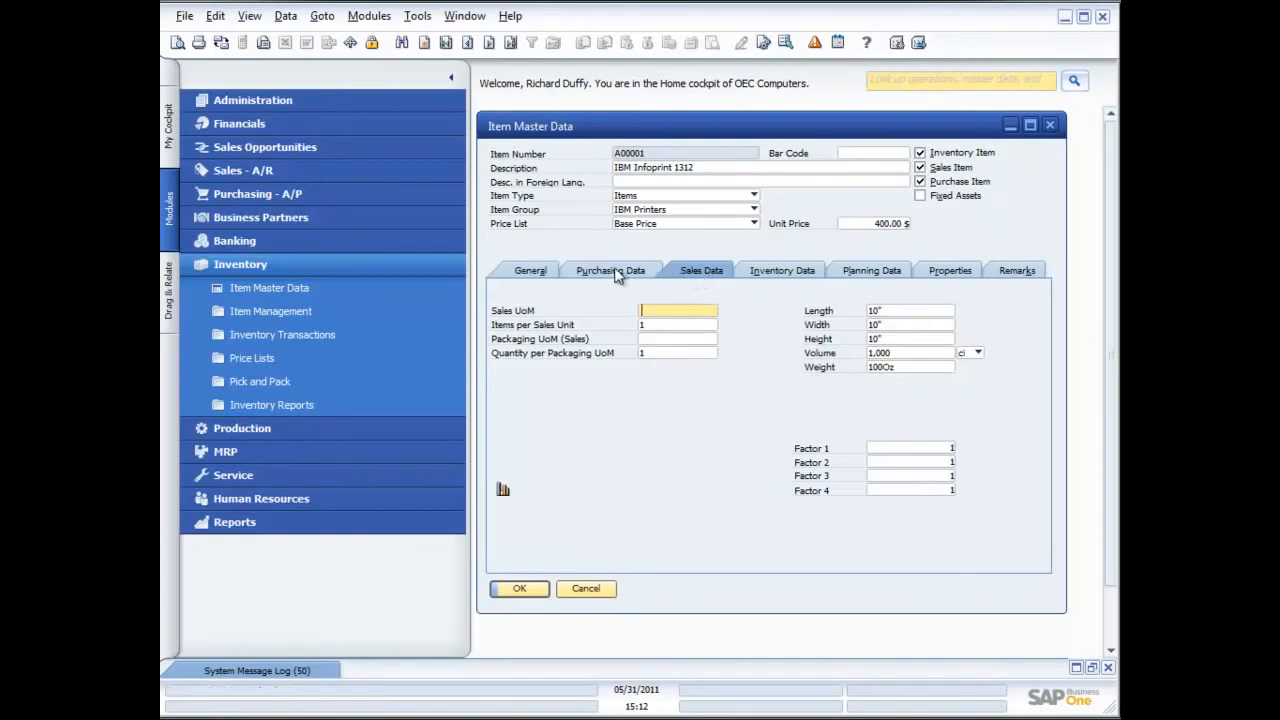
click(615, 273)
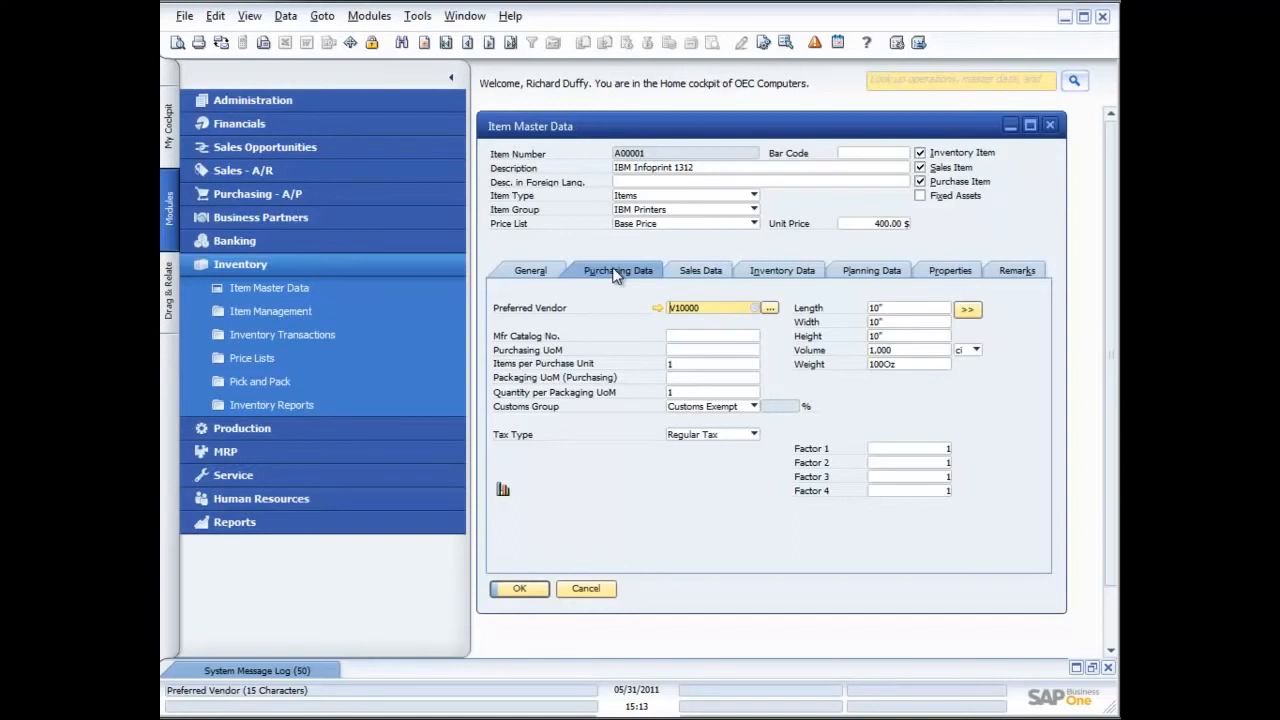
click(708, 272)
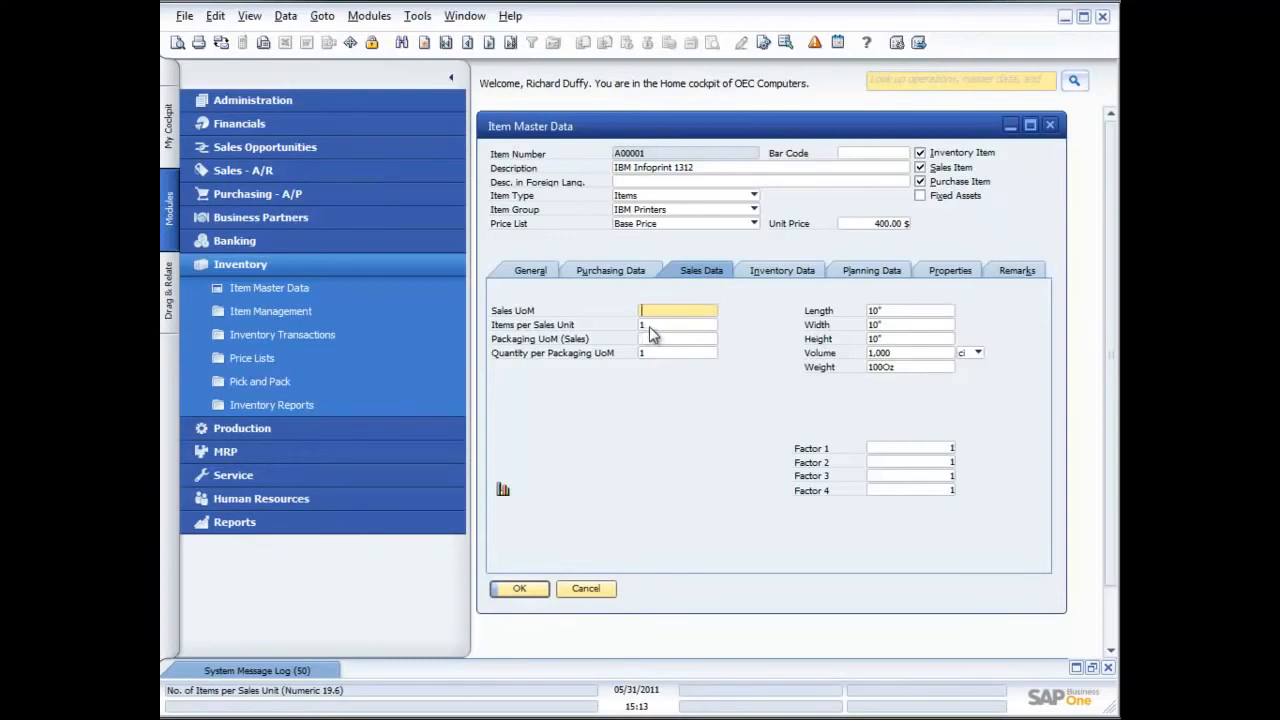
click(787, 270)
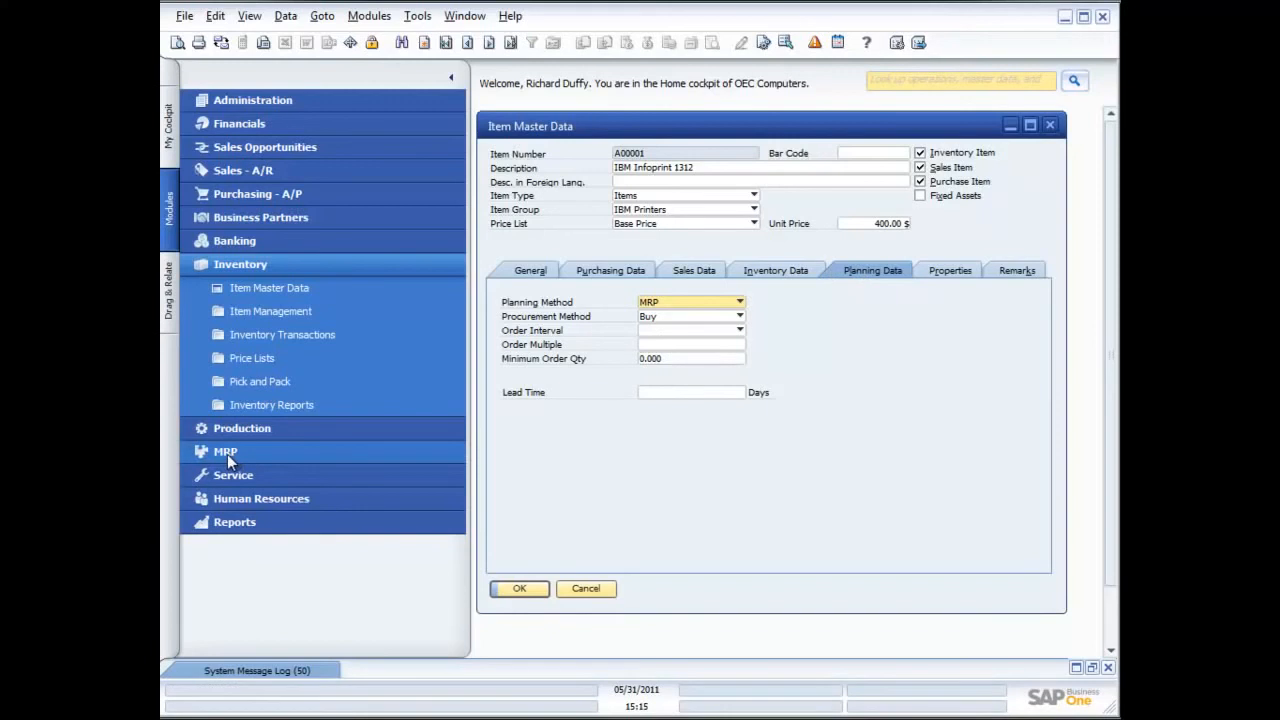
Examine the item's planning data, including the choices for planning method and procurement method.
click(737, 302)
click(737, 316)
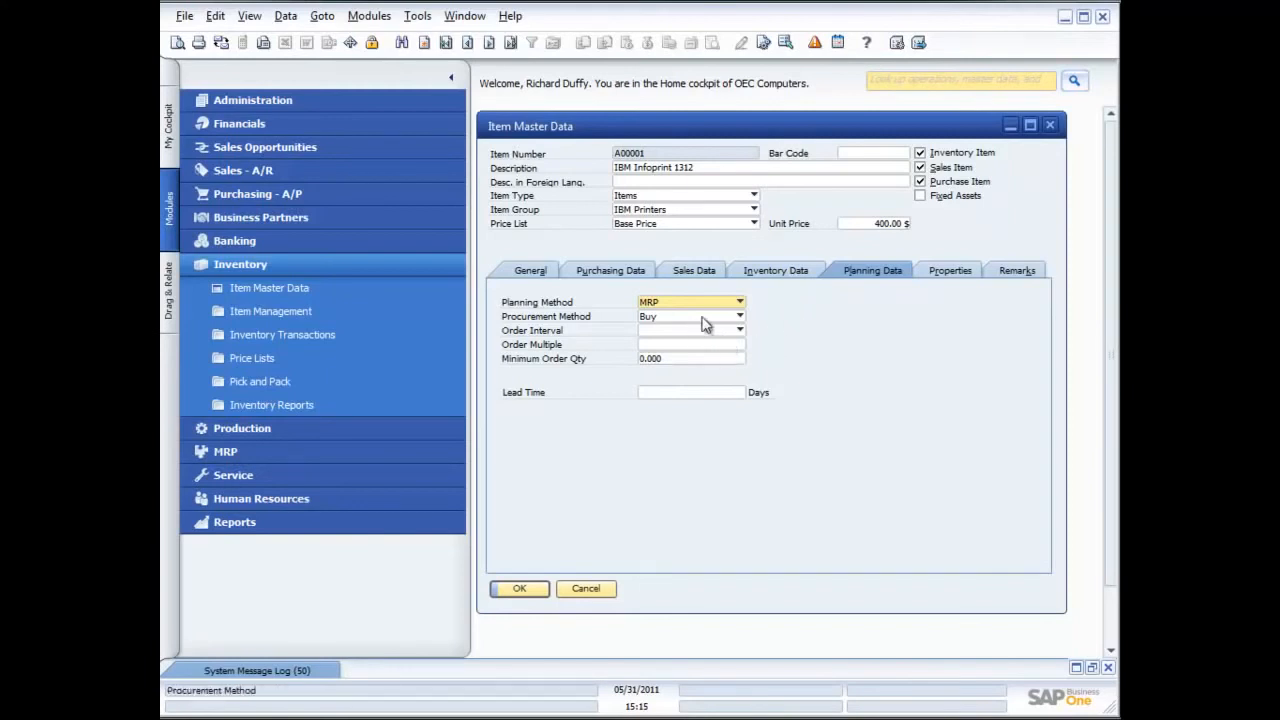
click(740, 317)
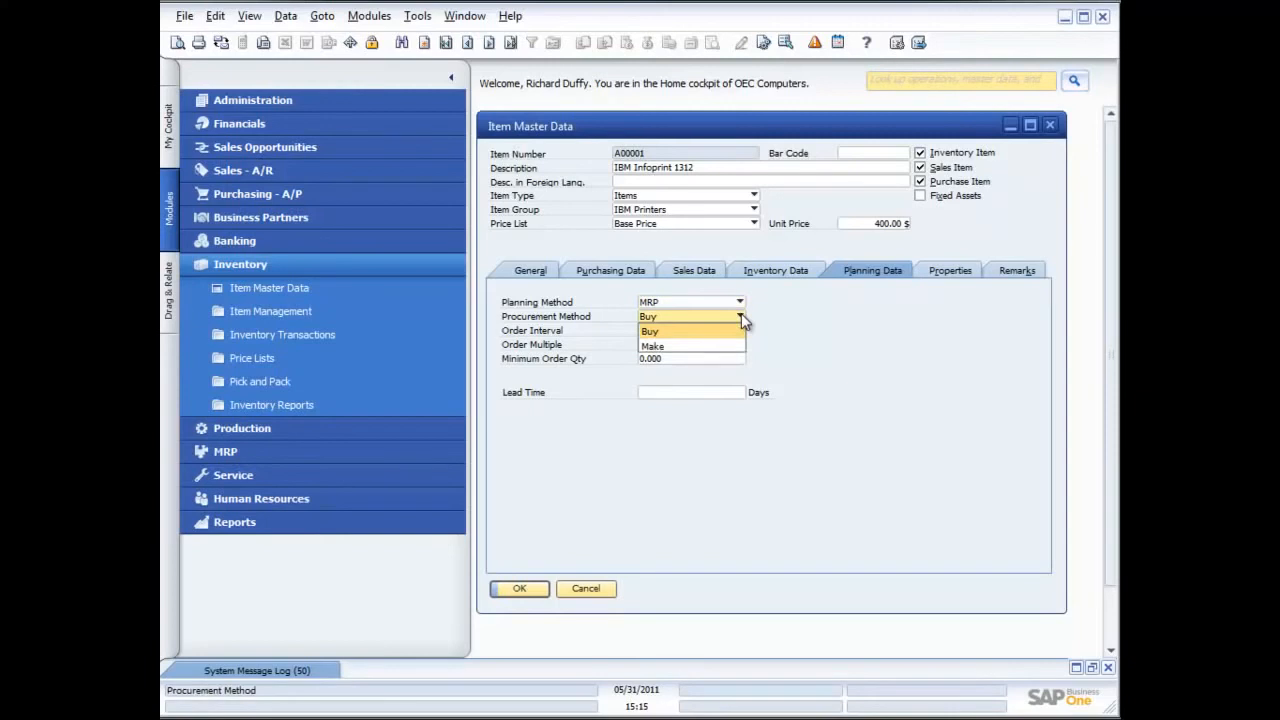
click(812, 336)
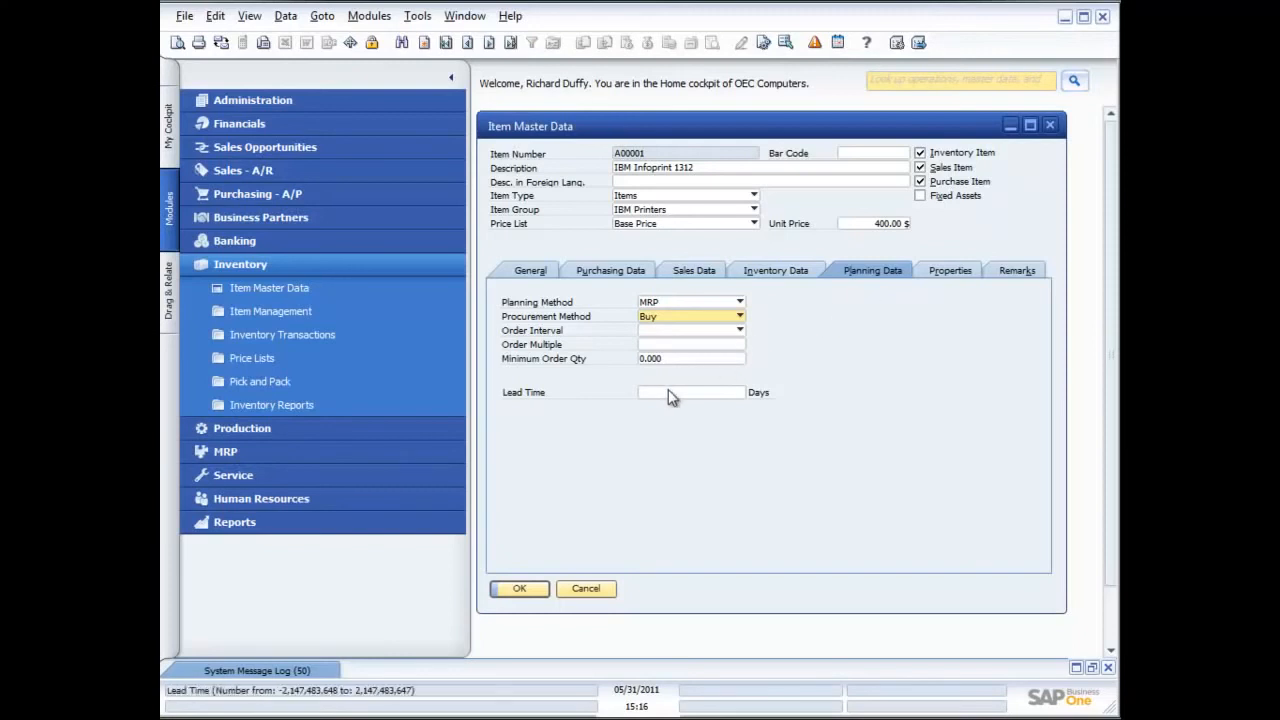
Look through the item's full list of properties and its remarks, and return to its general data.
click(962, 277)
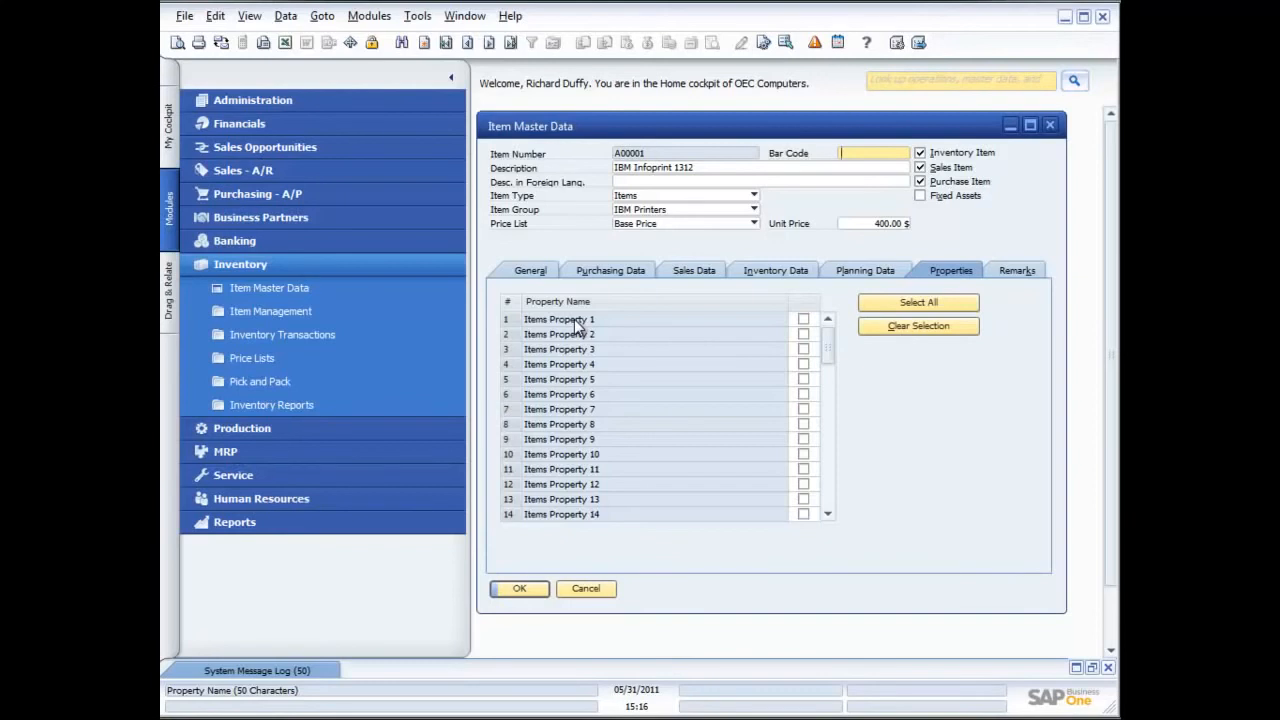
drag(826, 340, 833, 502)
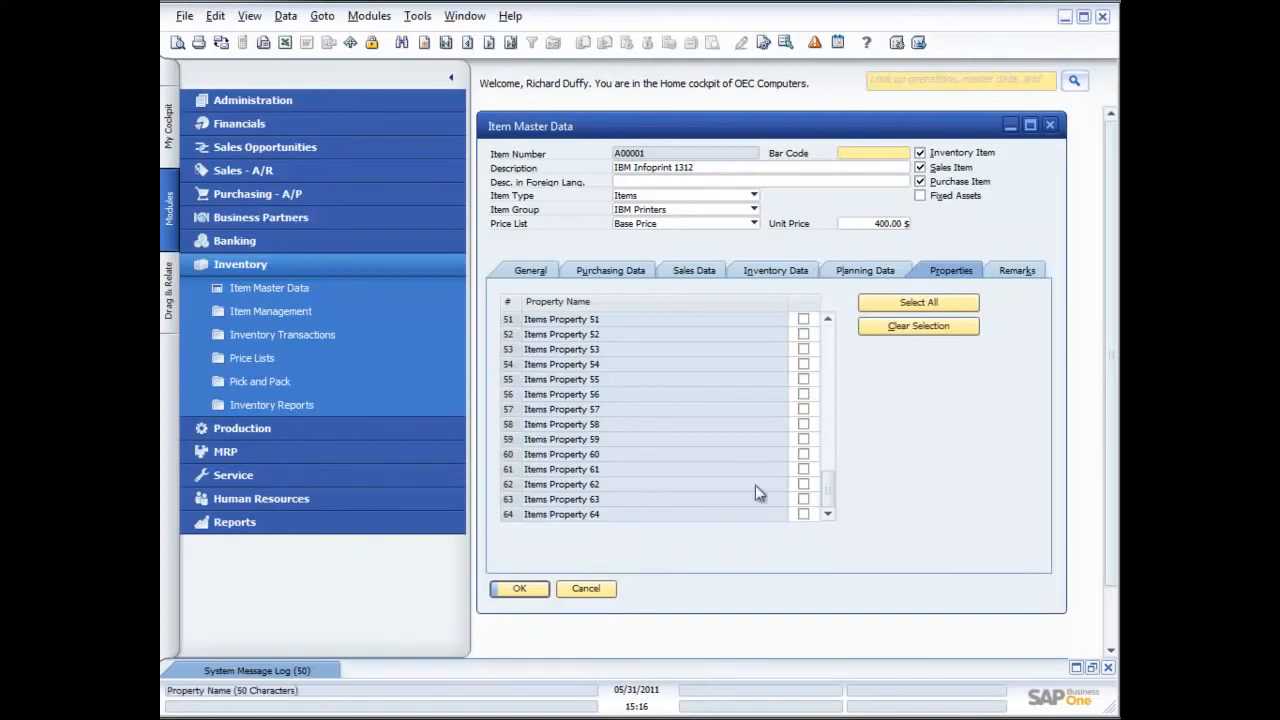
click(1012, 271)
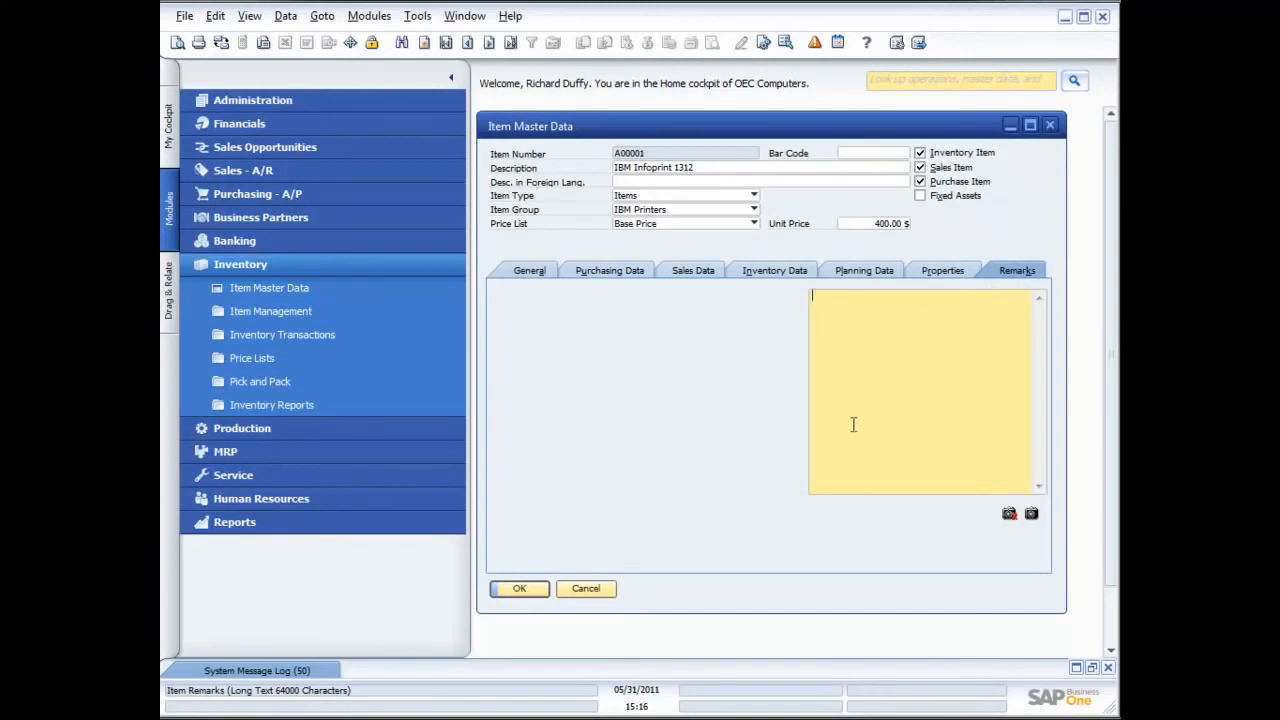
click(528, 273)
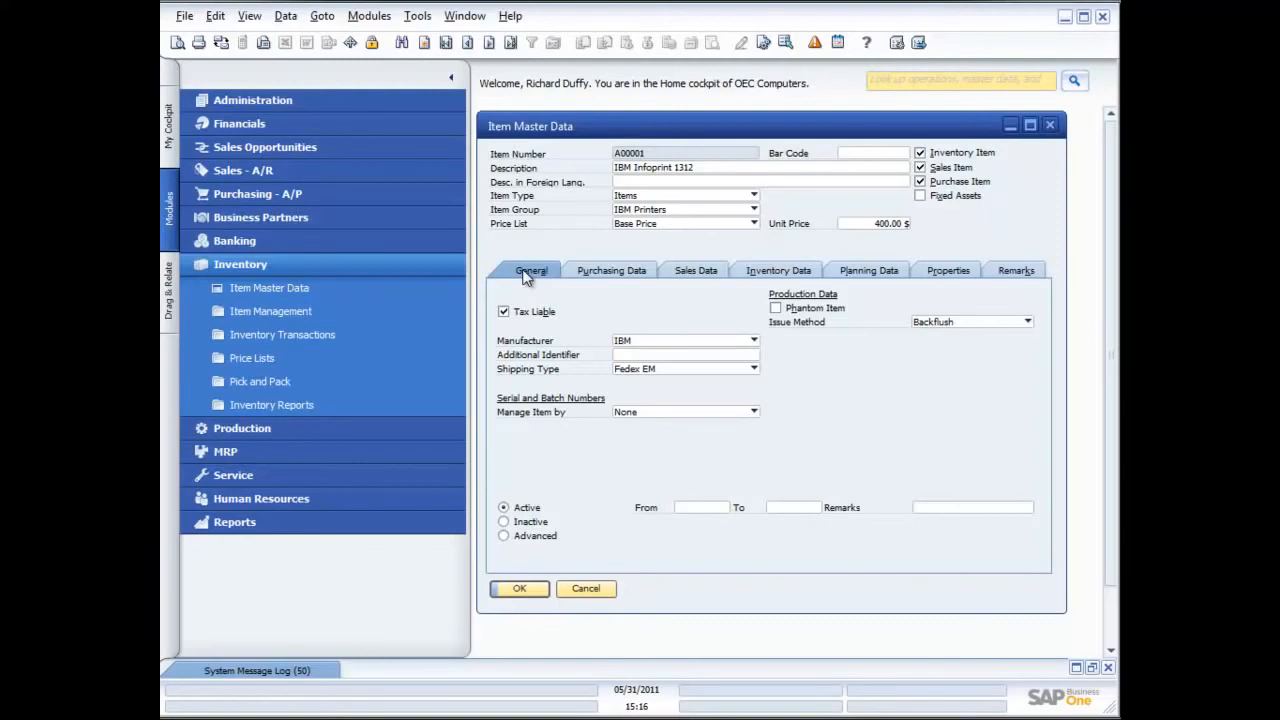
Open the price lists overview from the Inventory module and move its window clear of the item record.
click(296, 316)
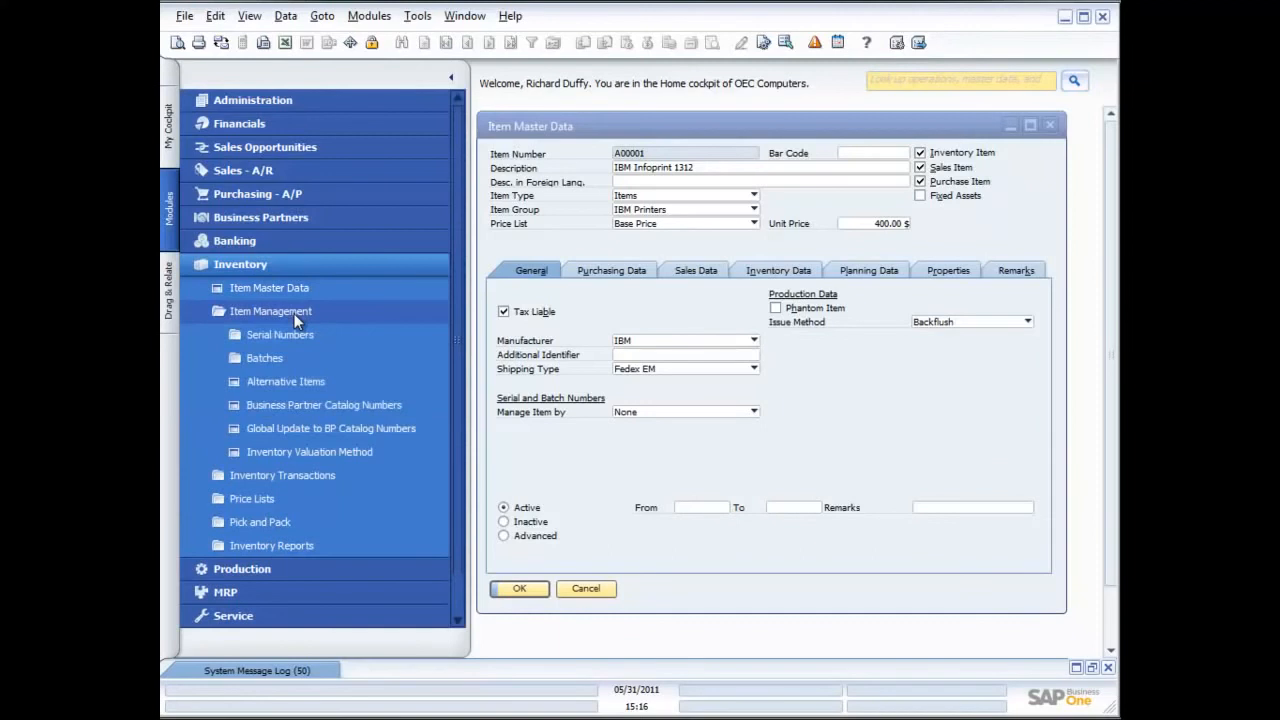
click(294, 316)
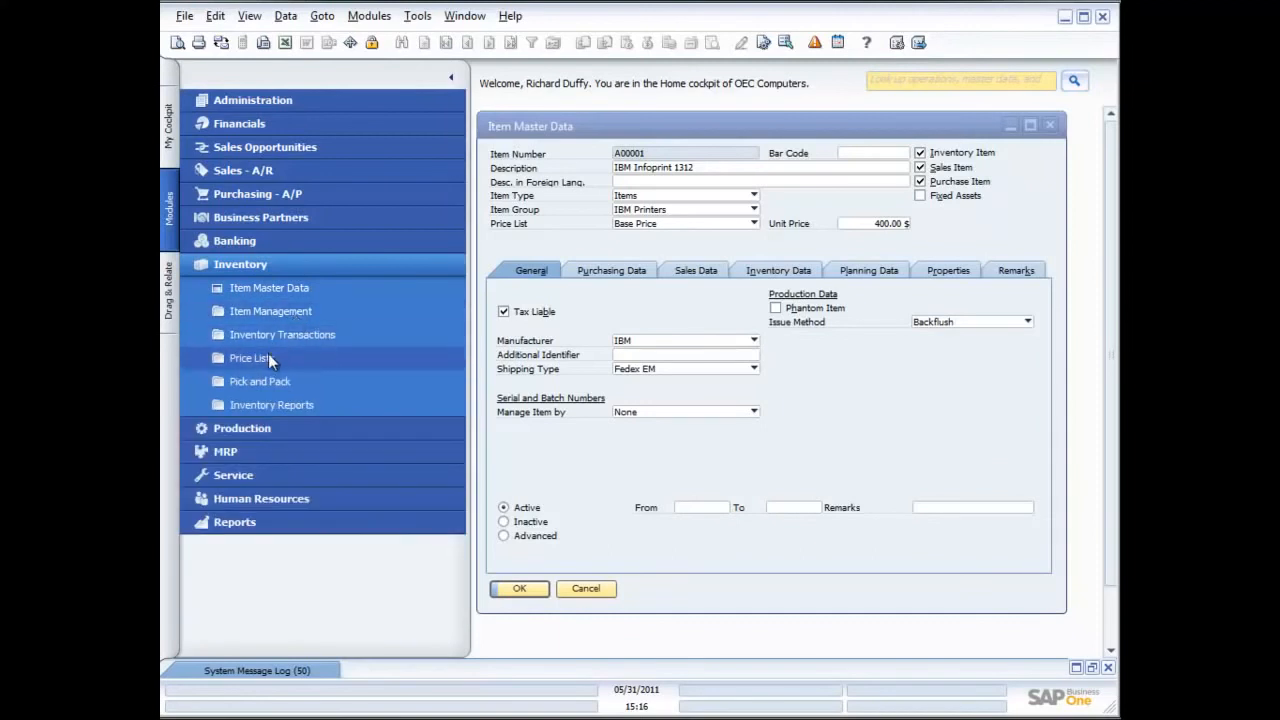
click(267, 357)
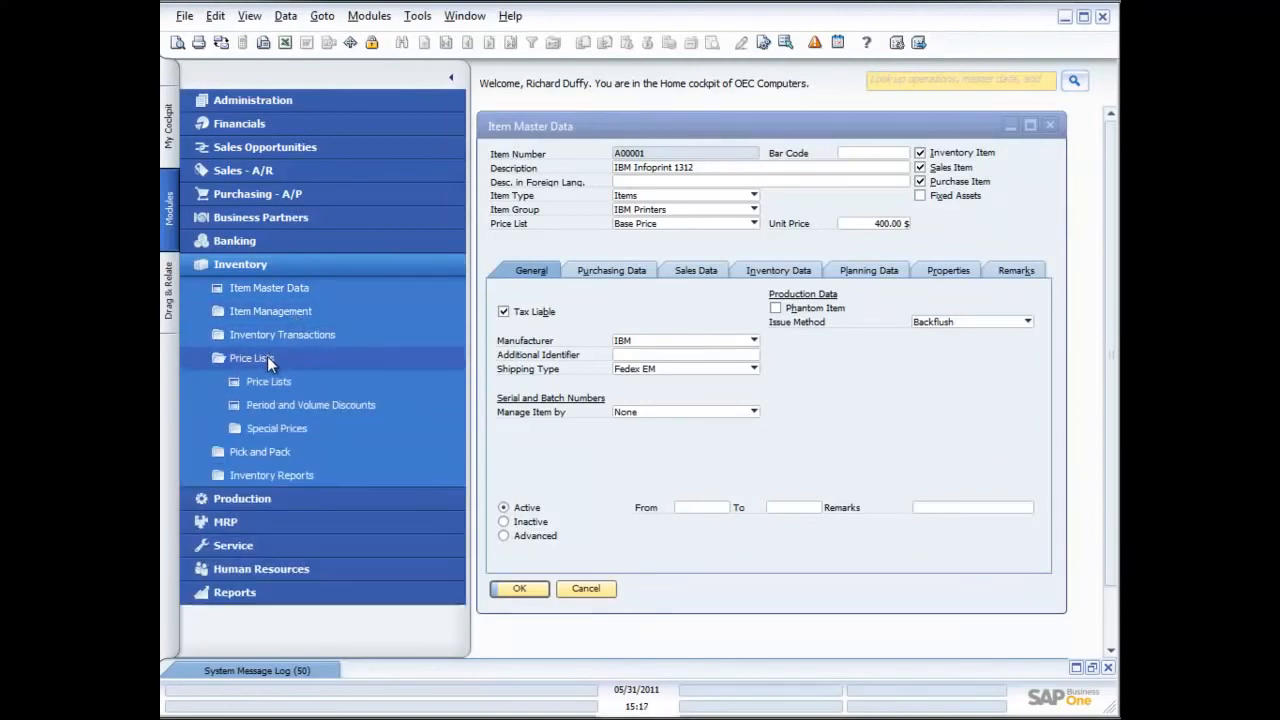
click(271, 381)
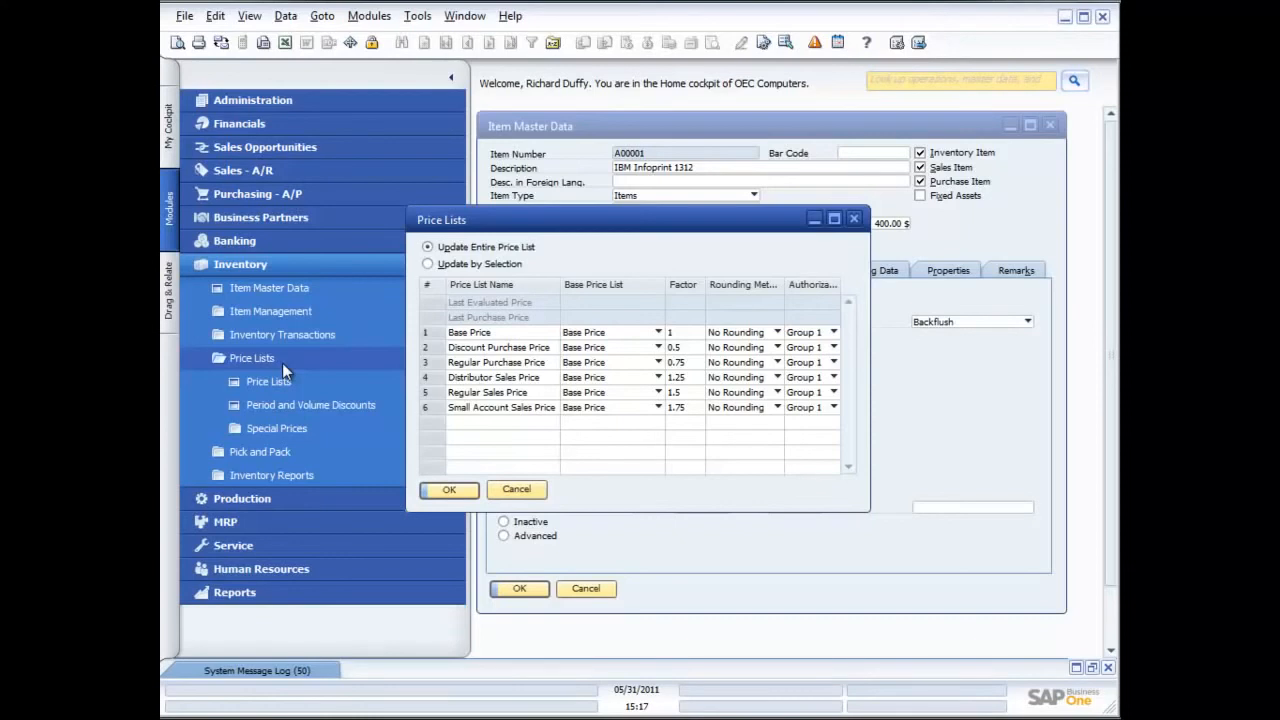
drag(542, 226, 406, 302)
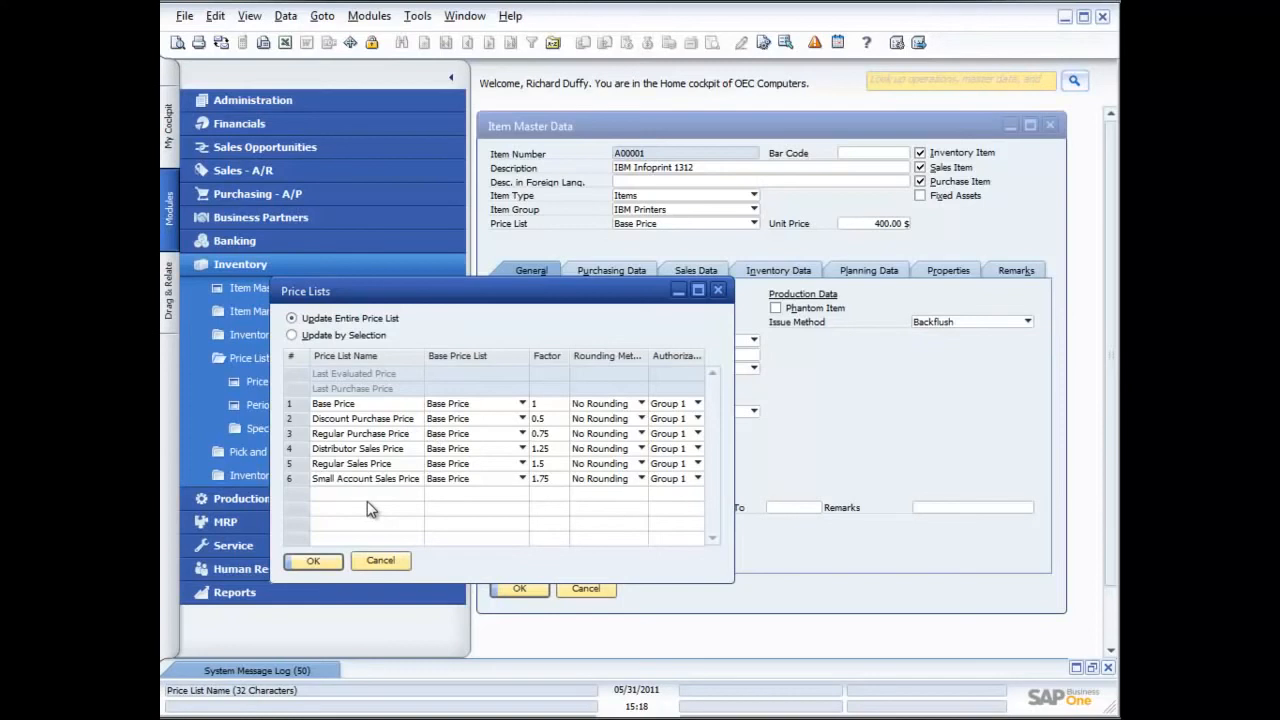
View the item prices in the Distributor Sales Price list with the Manual column widened, and close the price lists without changes.
double_click(297, 477)
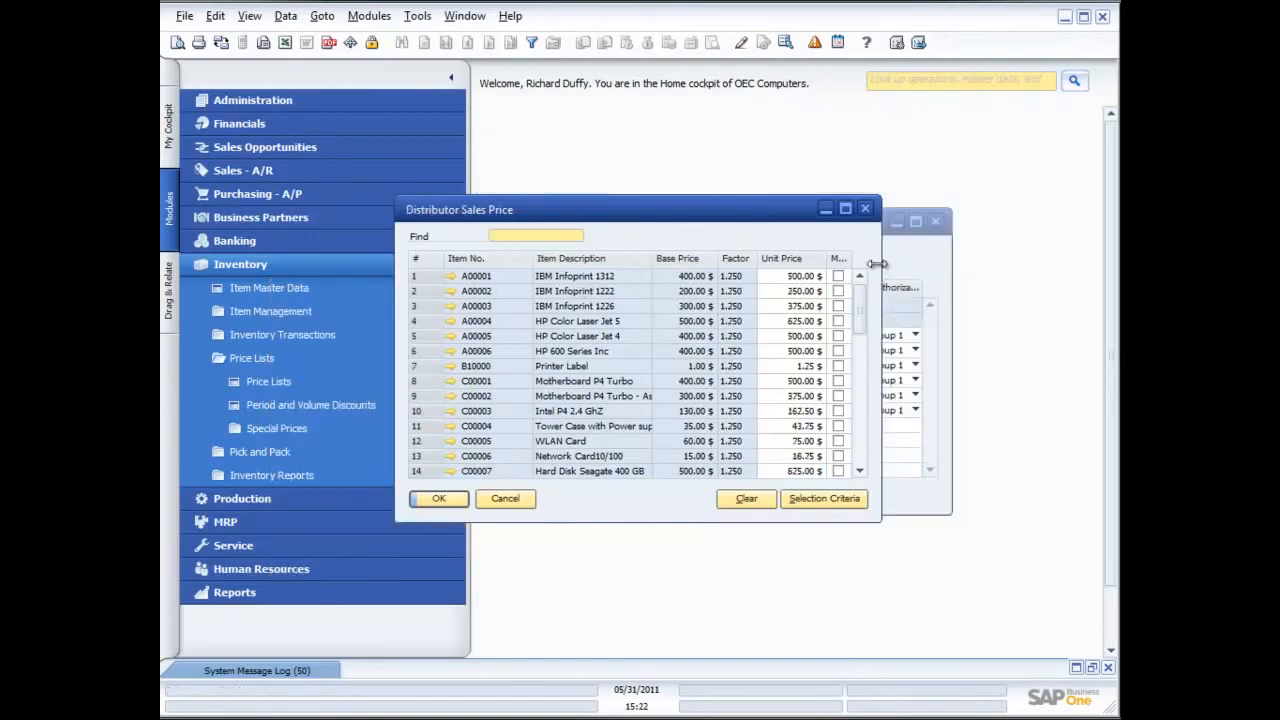
drag(877, 263, 957, 264)
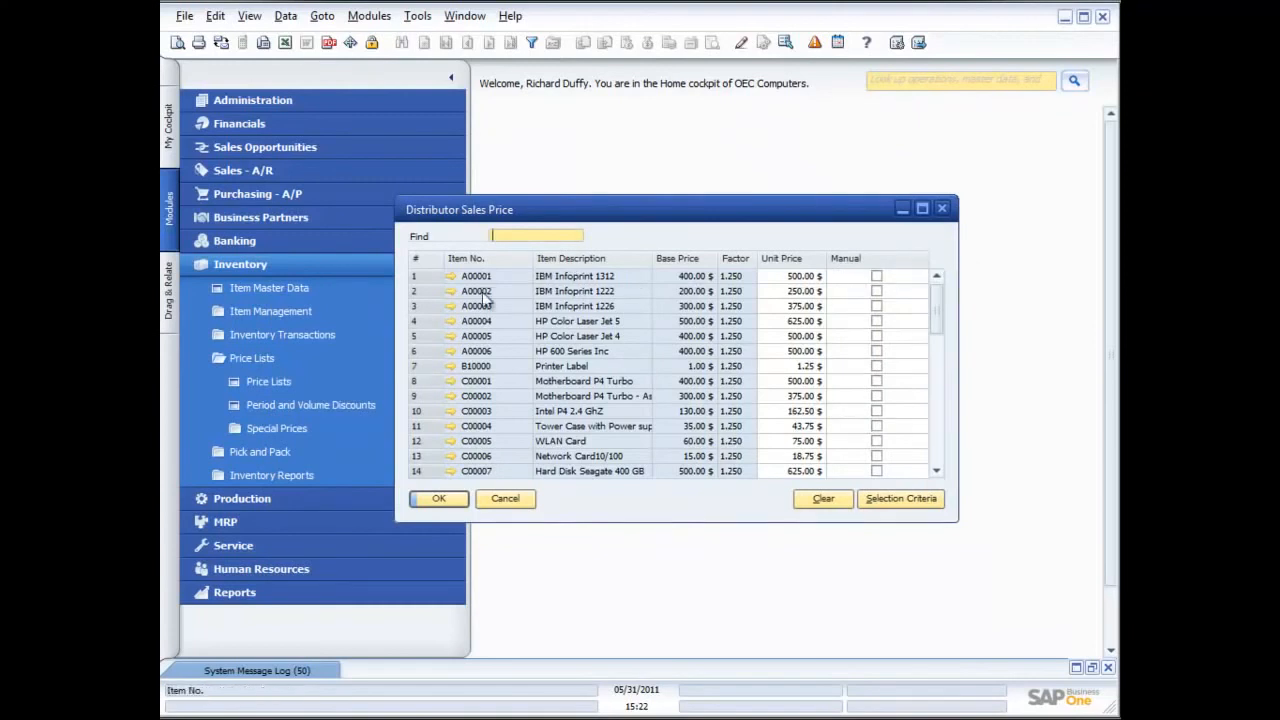
click(804, 278)
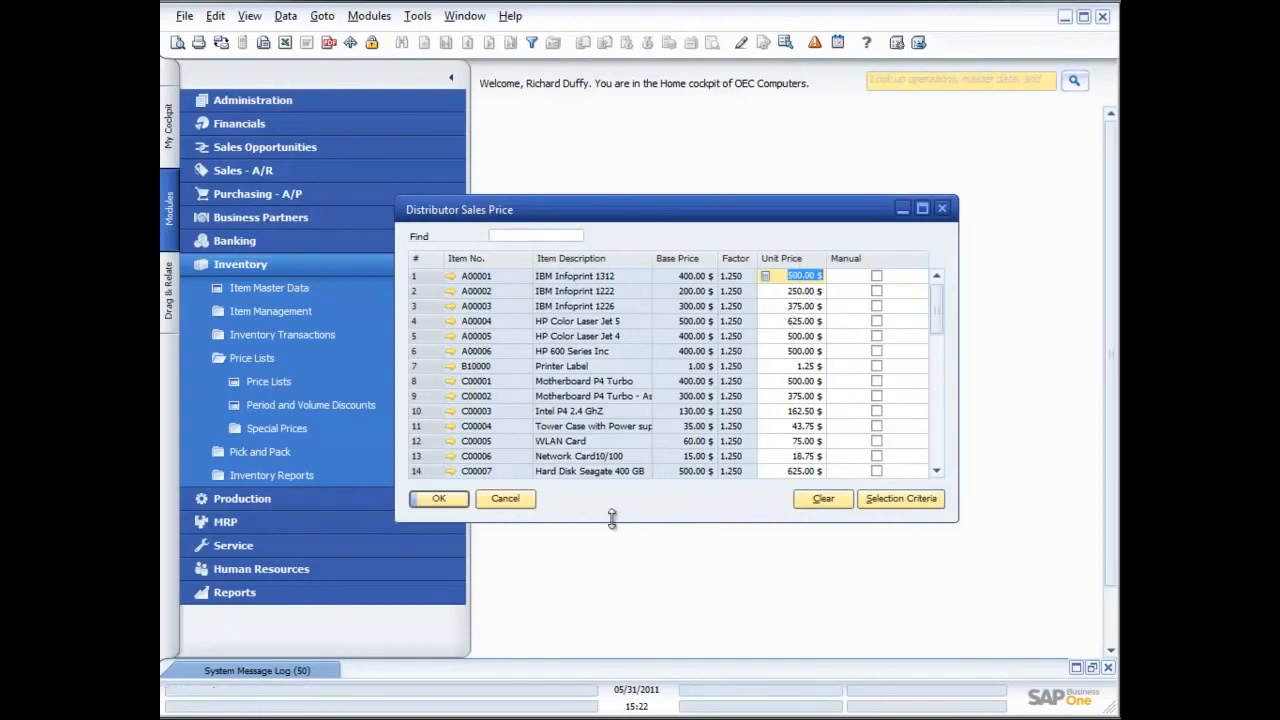
click(505, 498)
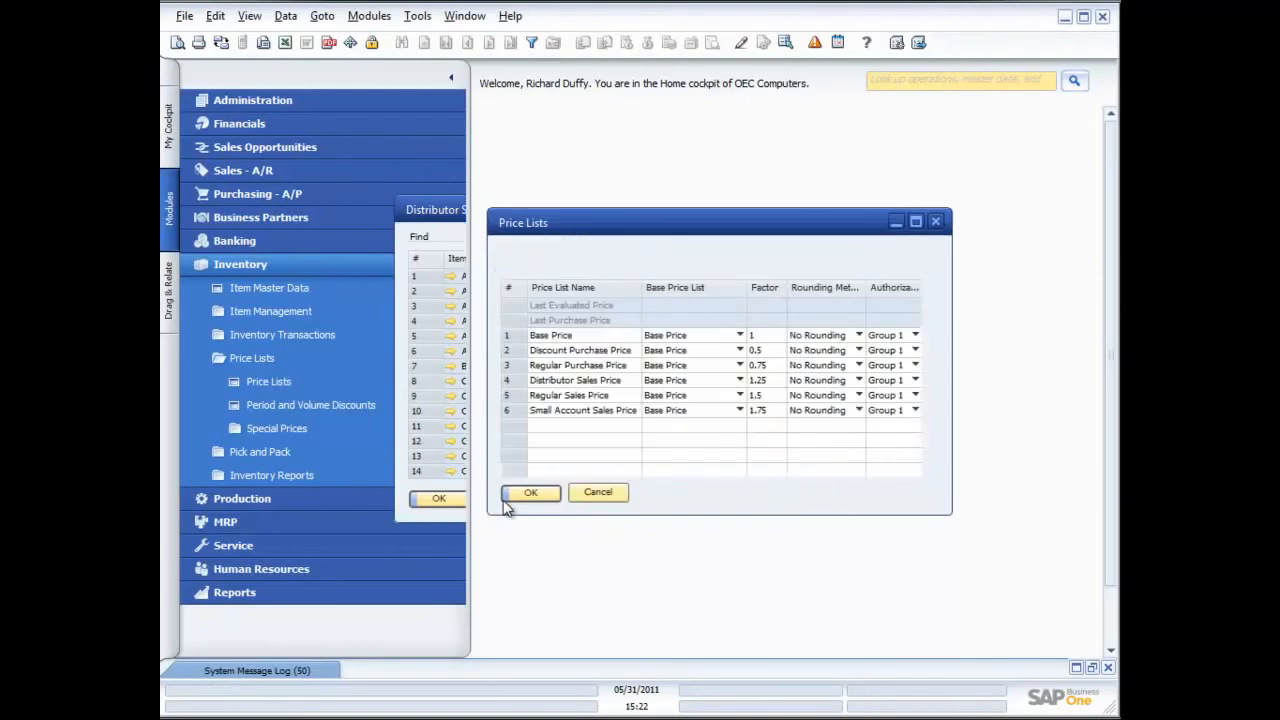
click(603, 493)
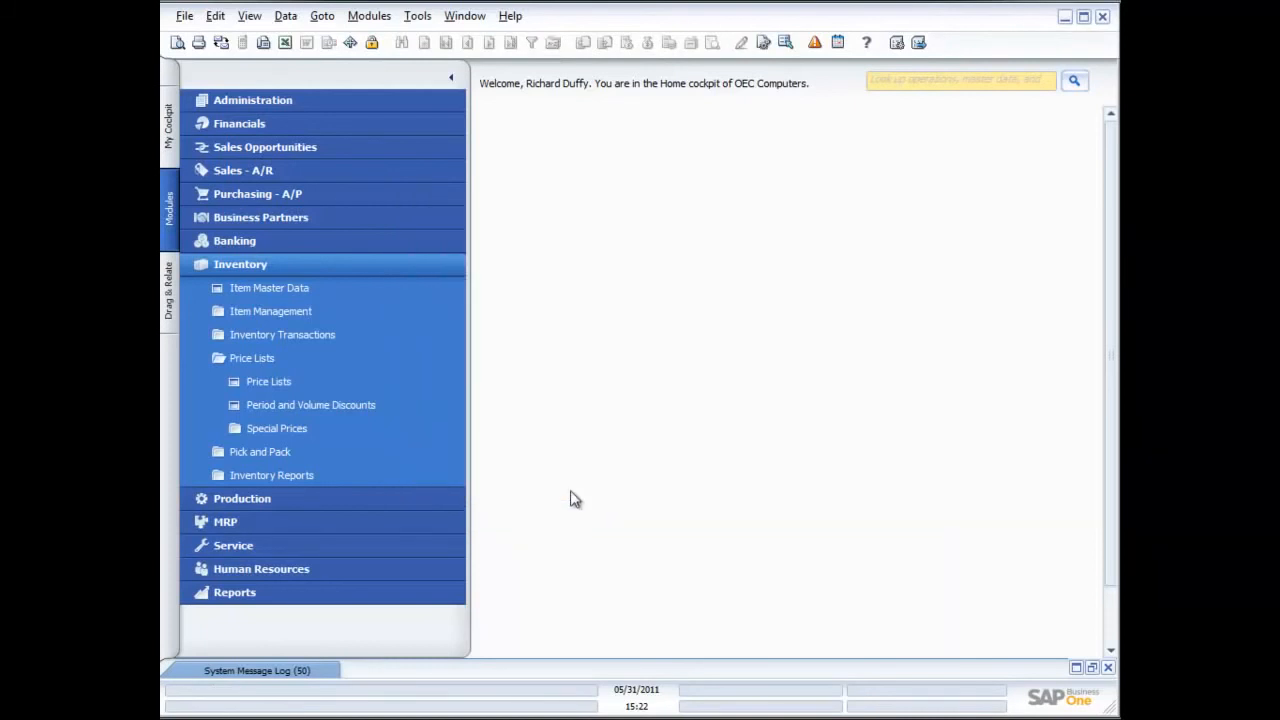
Open Period and Volume Discounts, select the Small Account Sales Price list and add item A00001 to its first row.
click(331, 404)
drag(608, 246, 690, 180)
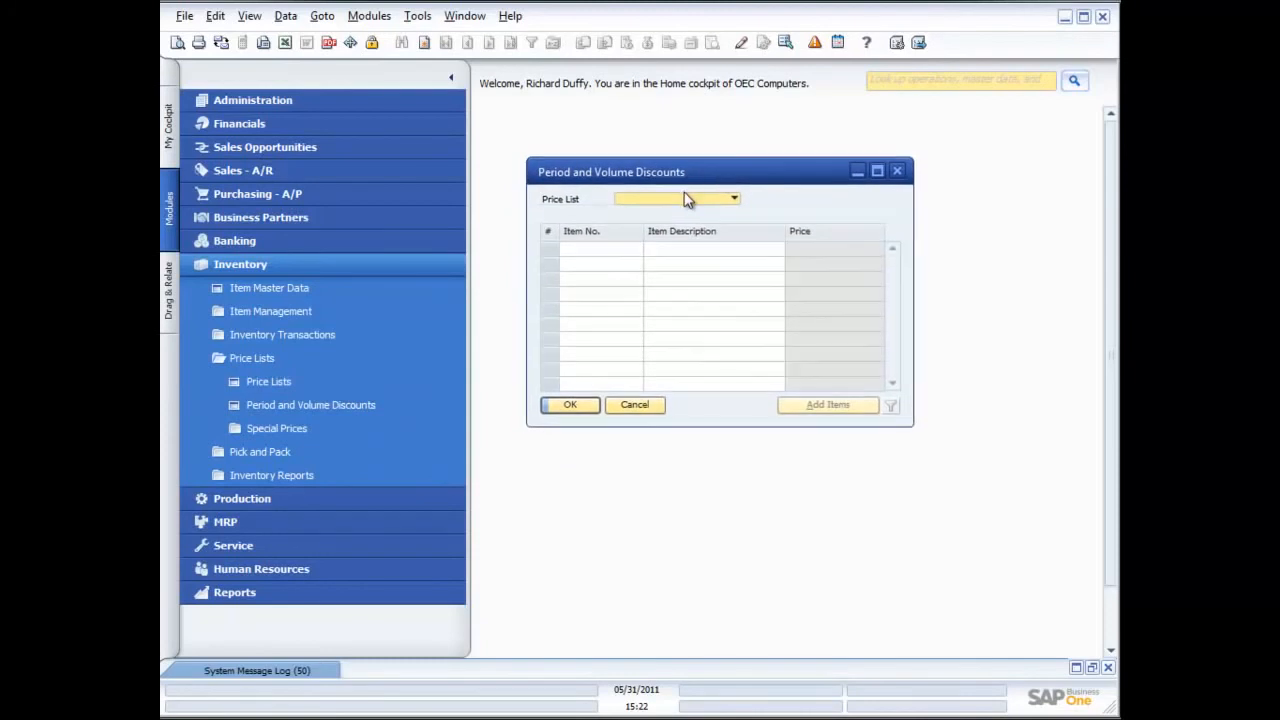
click(735, 199)
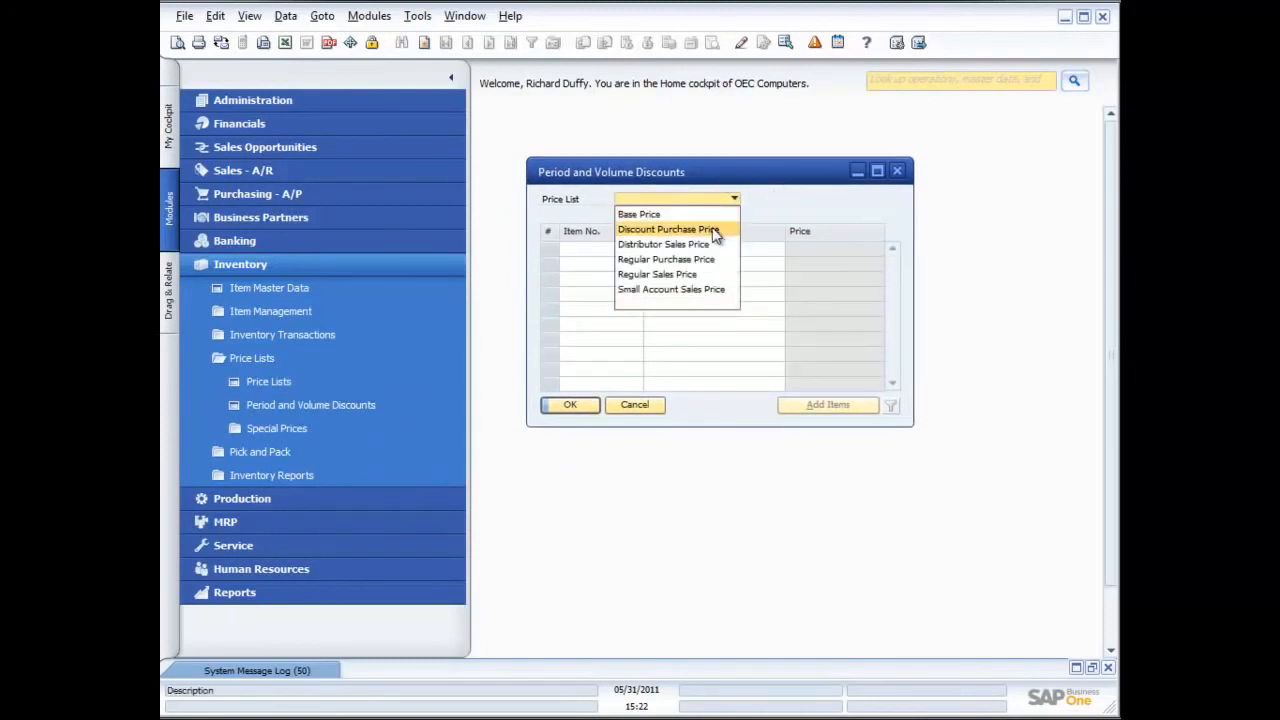
click(688, 290)
click(636, 249)
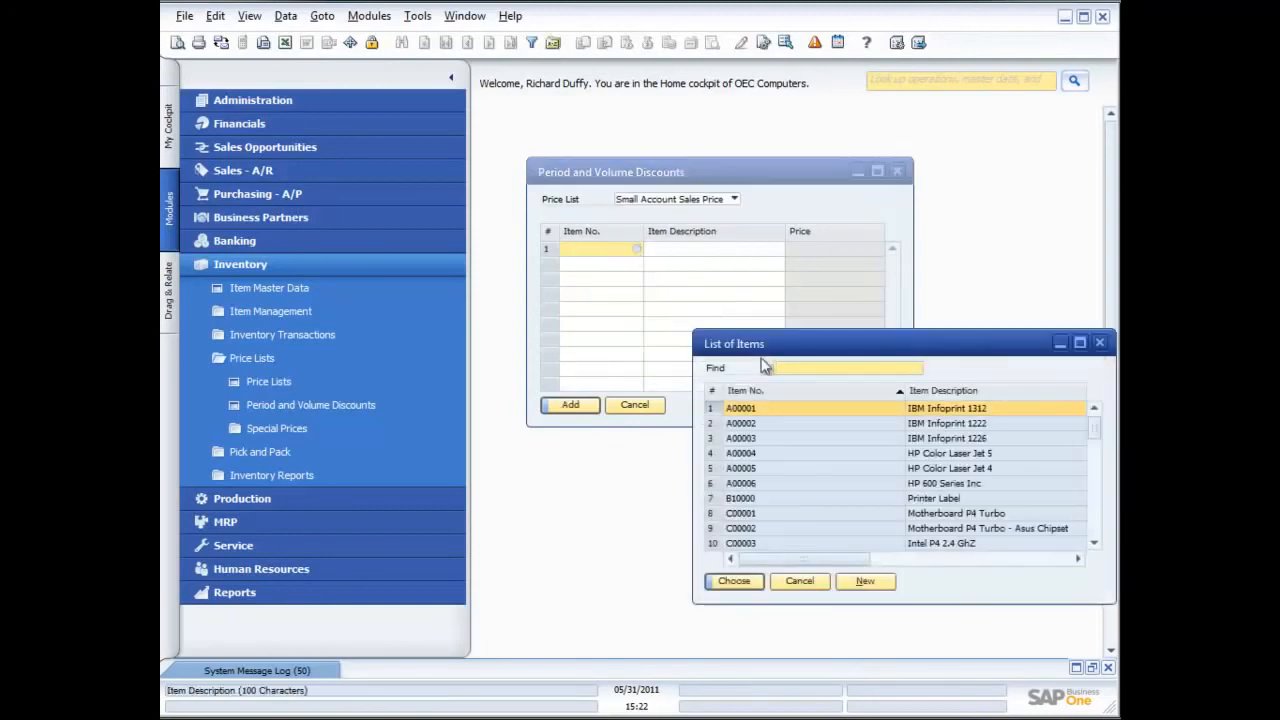
double_click(789, 409)
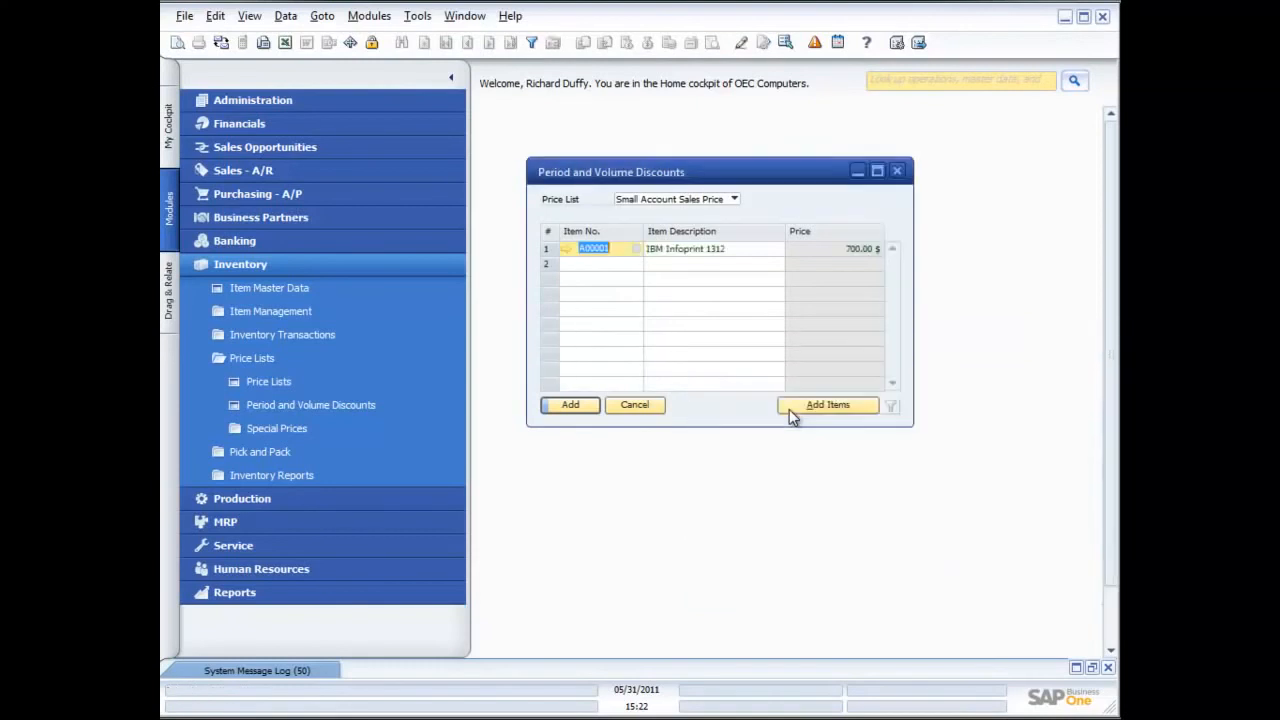
Open the period discounts of item A00001 and set the first period's valid-until date to 06/30/2011.
double_click(548, 249)
drag(388, 77, 488, 152)
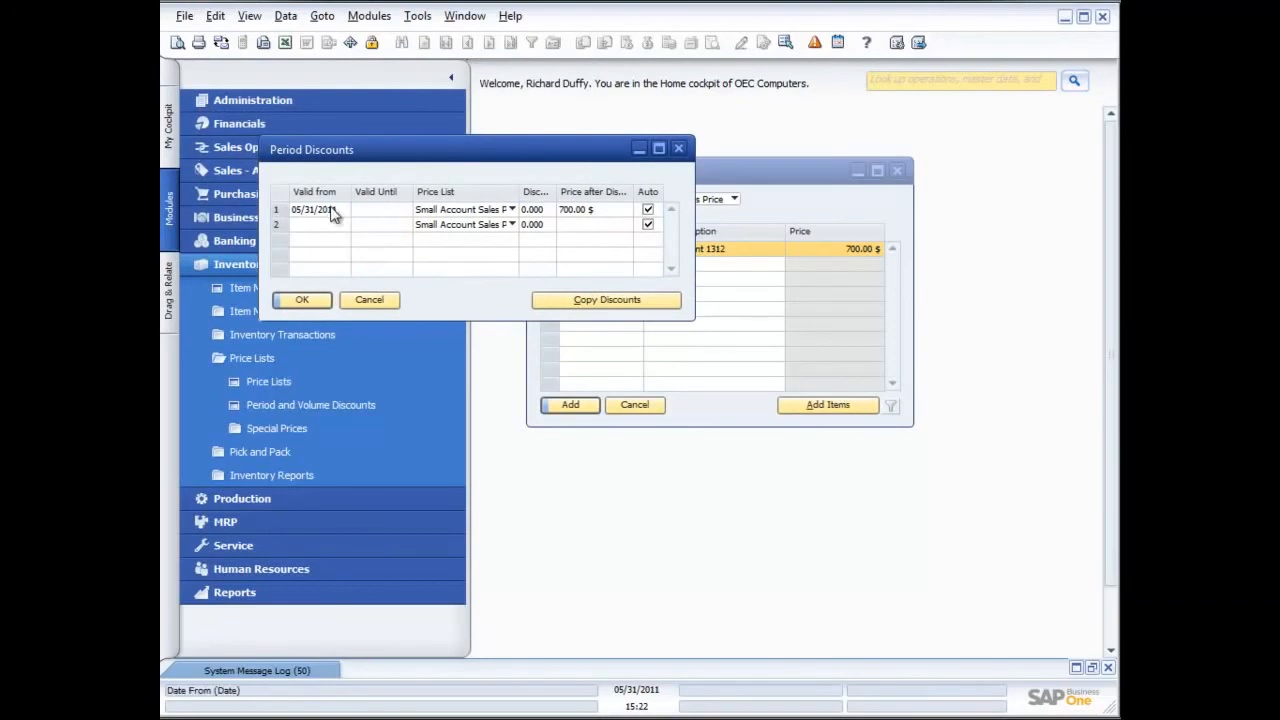
click(373, 216)
click(404, 211)
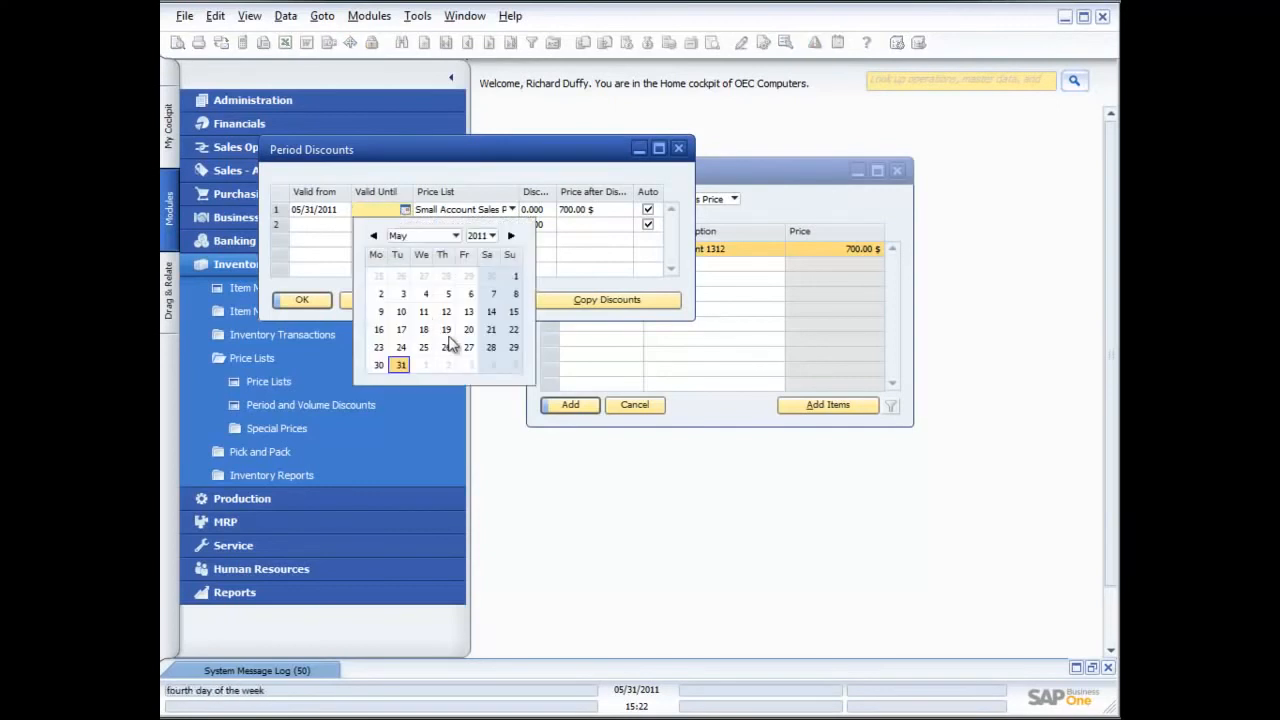
click(457, 236)
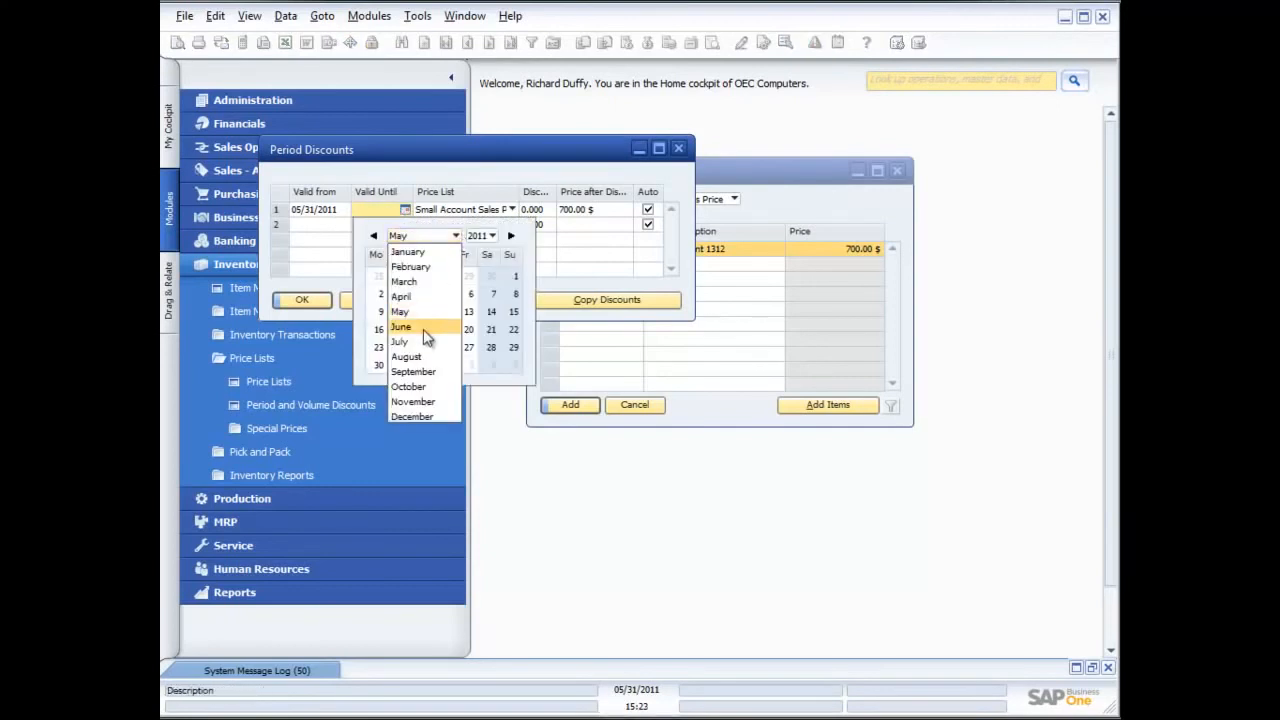
click(423, 328)
click(450, 347)
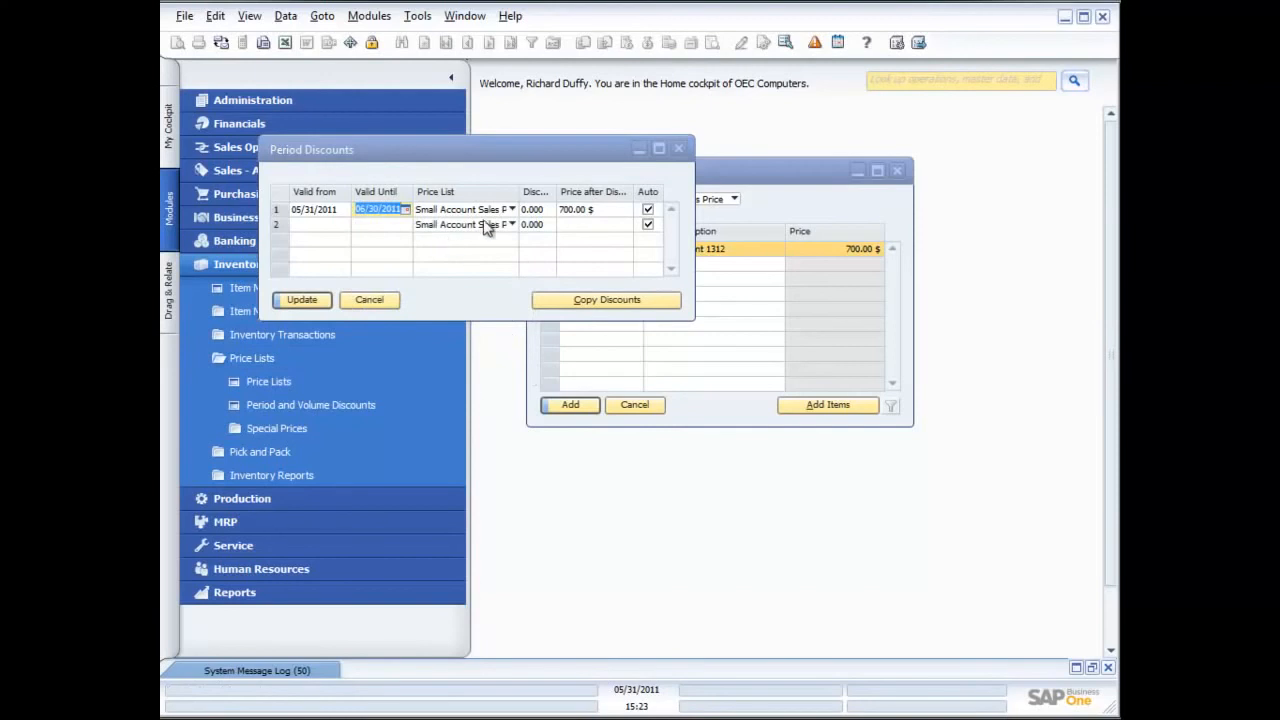
Set the first period's discount to 5% and update the period discounts.
click(535, 212)
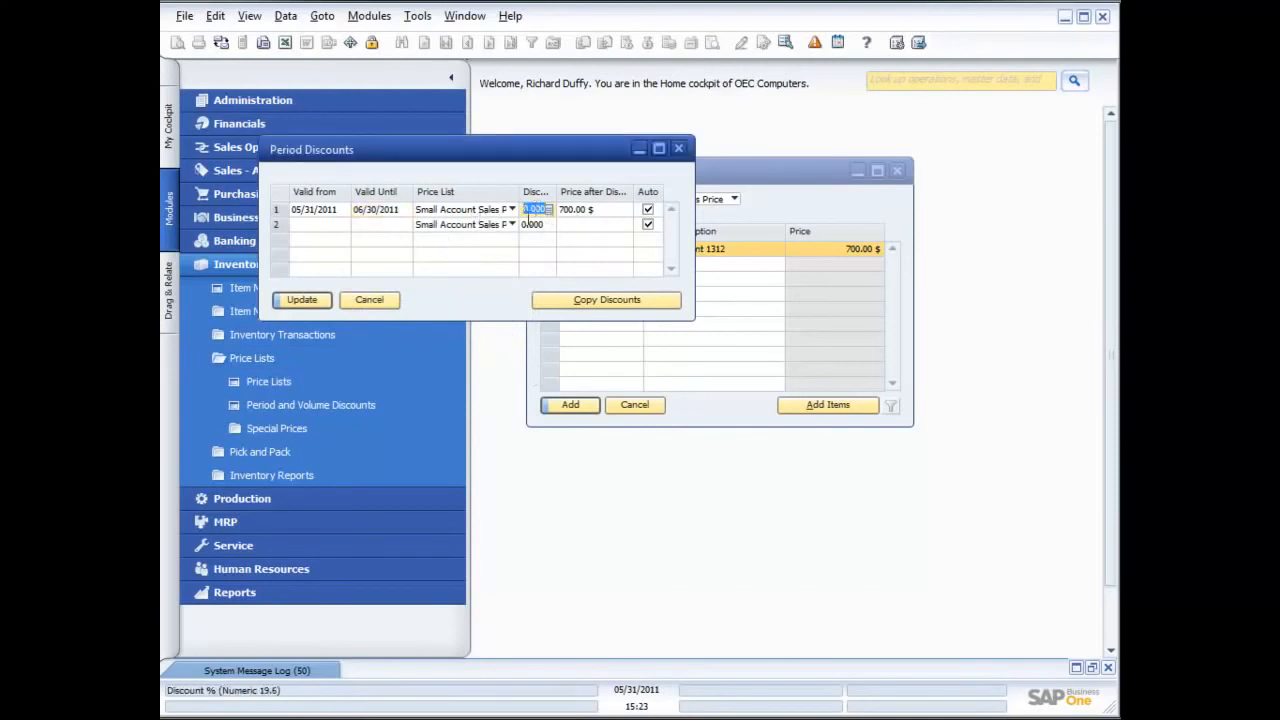
text(5)
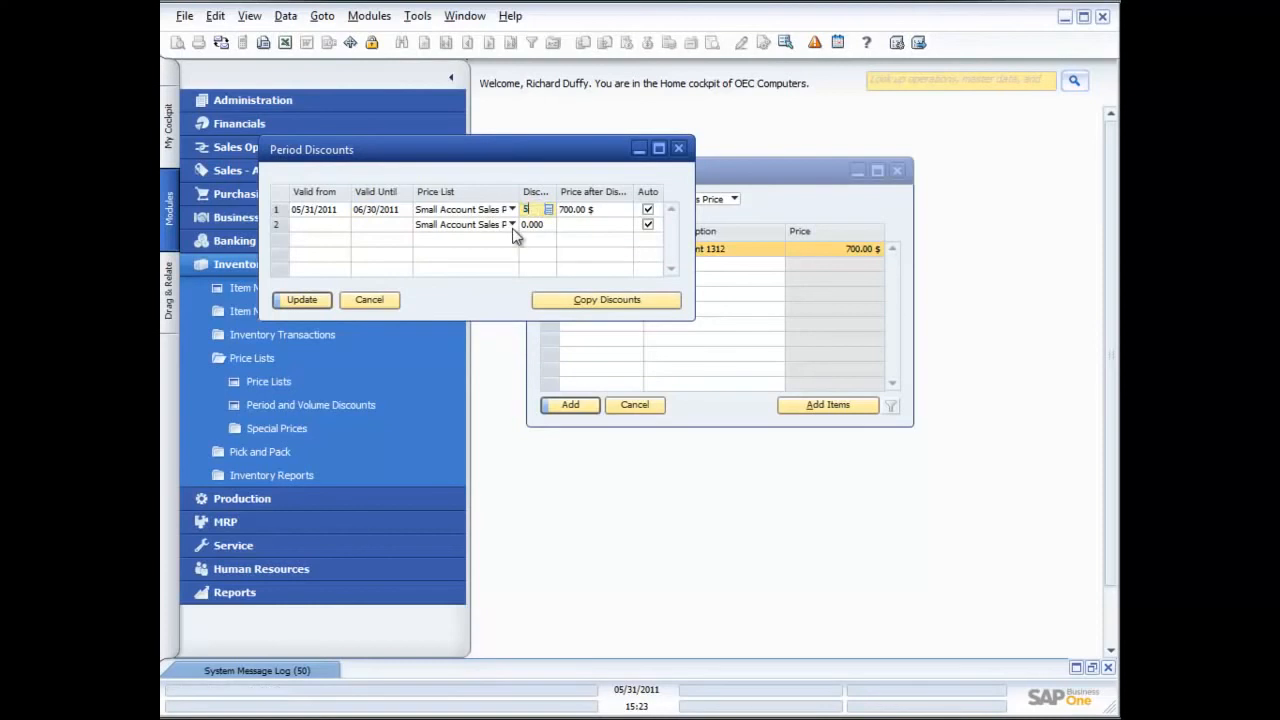
key(Tab)
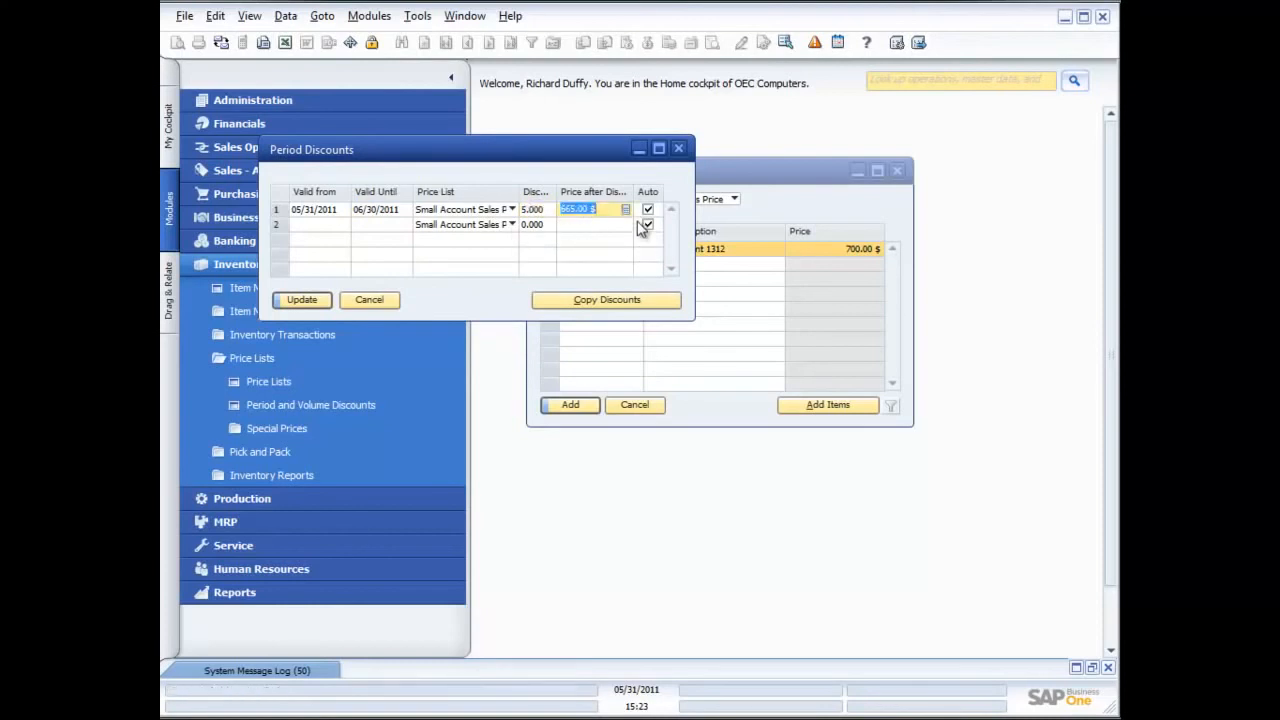
click(302, 300)
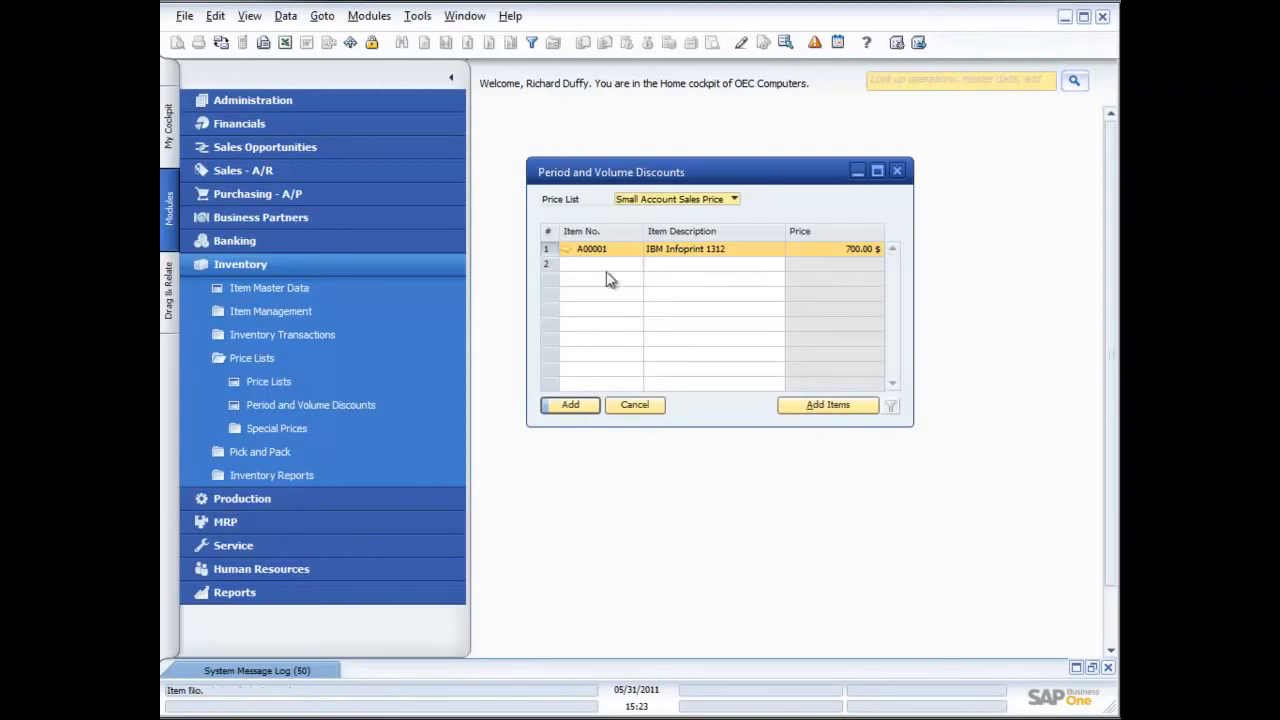
Reopen the period discounts, view the first period's volume discounts with their window moved clear, and close them without changes.
double_click(548, 254)
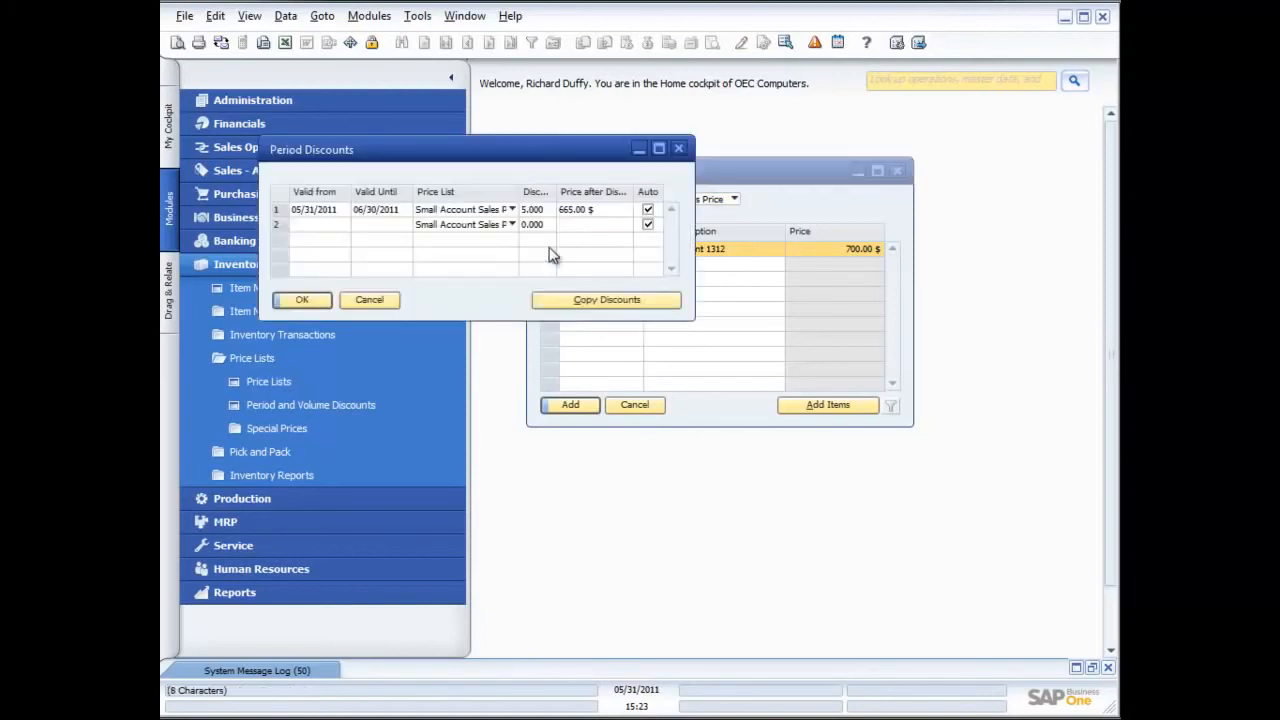
click(279, 211)
double_click(281, 215)
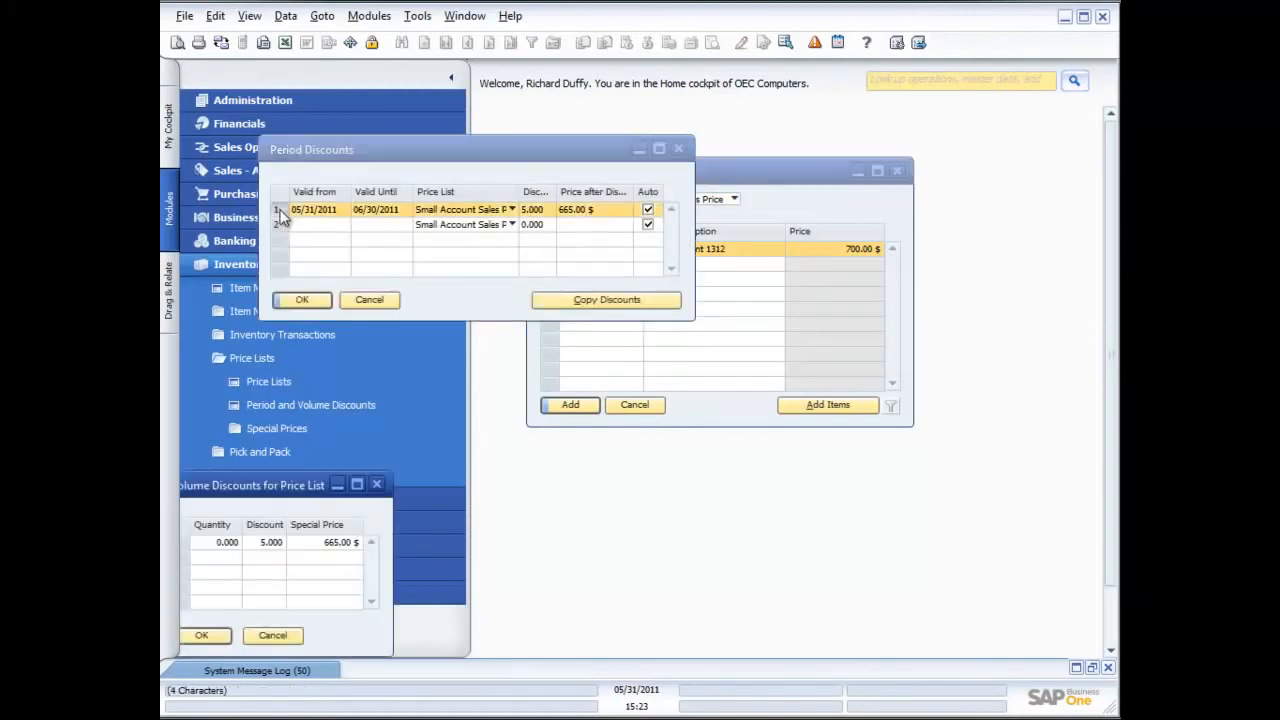
drag(372, 475, 917, 239)
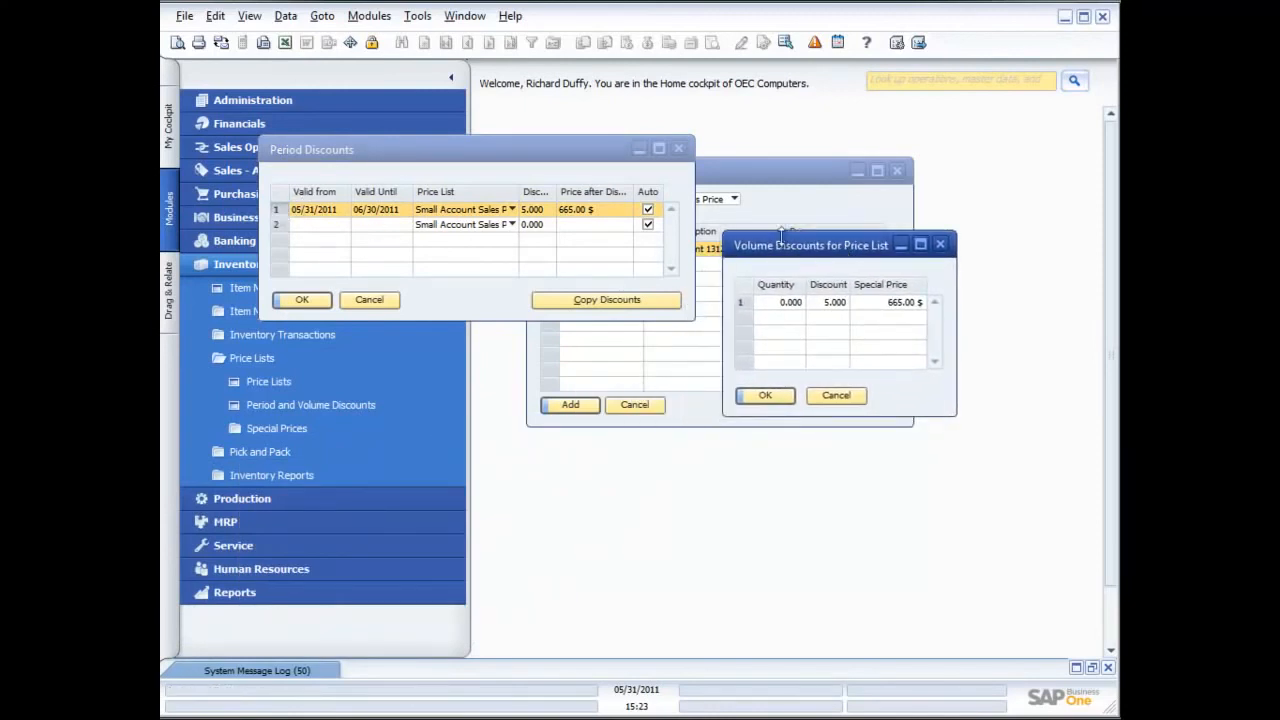
click(790, 303)
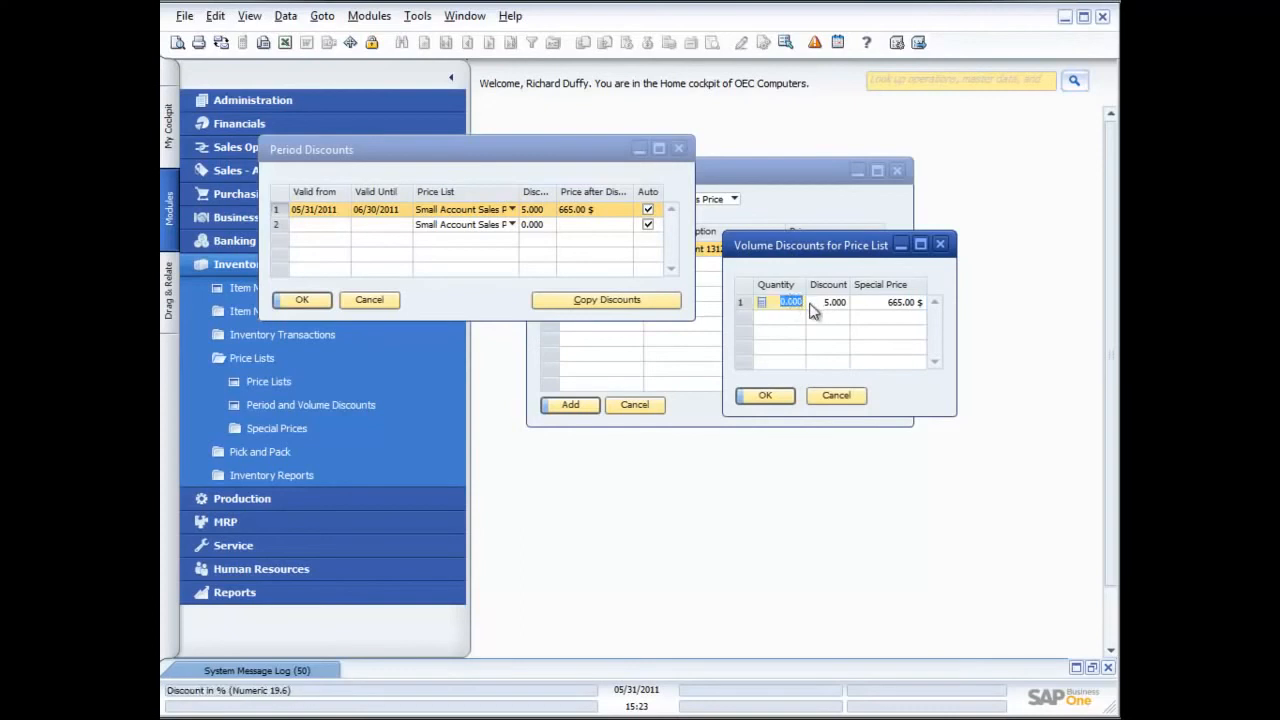
click(833, 395)
Set the first period's discount to 0% and update the period discounts.
click(530, 210)
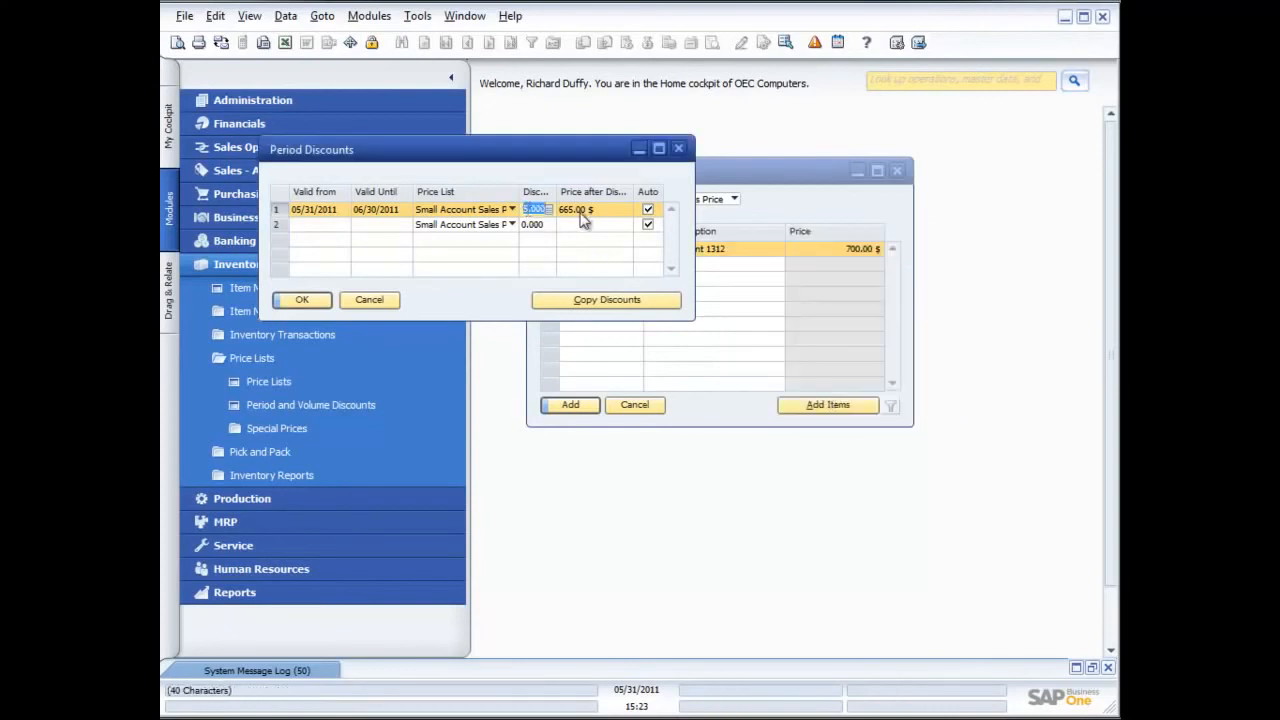
text(0)
click(581, 212)
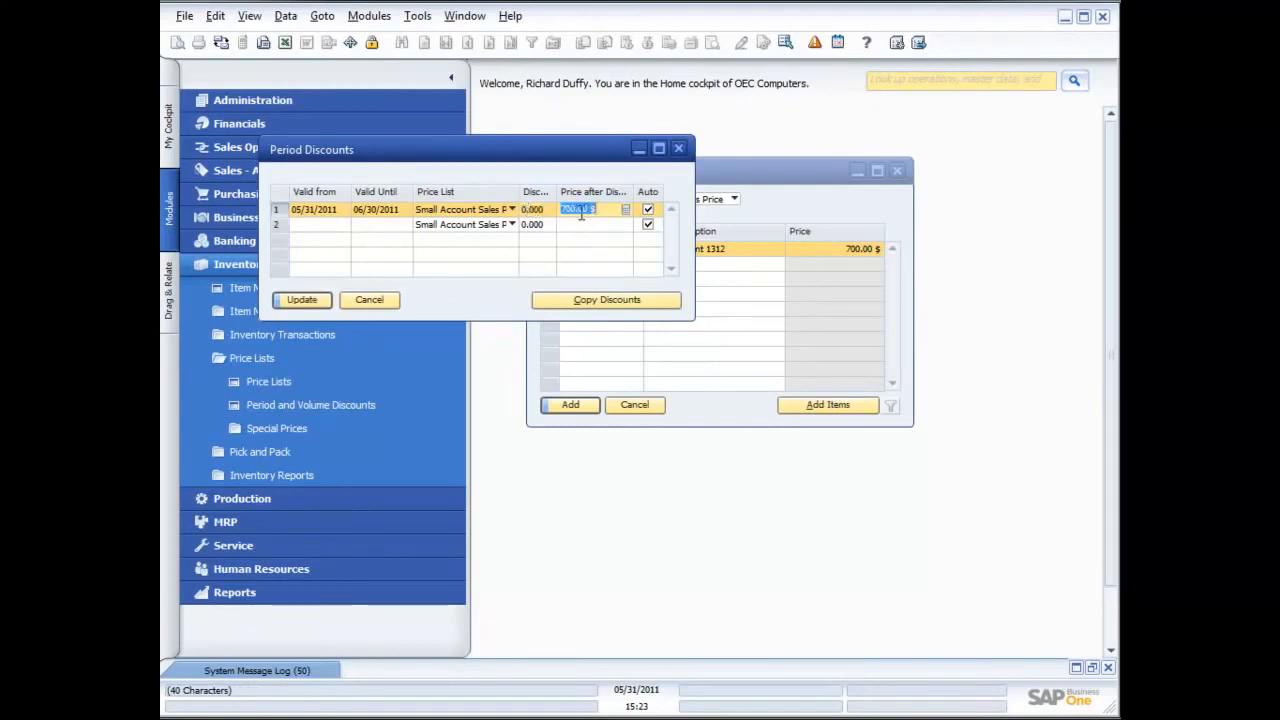
click(306, 299)
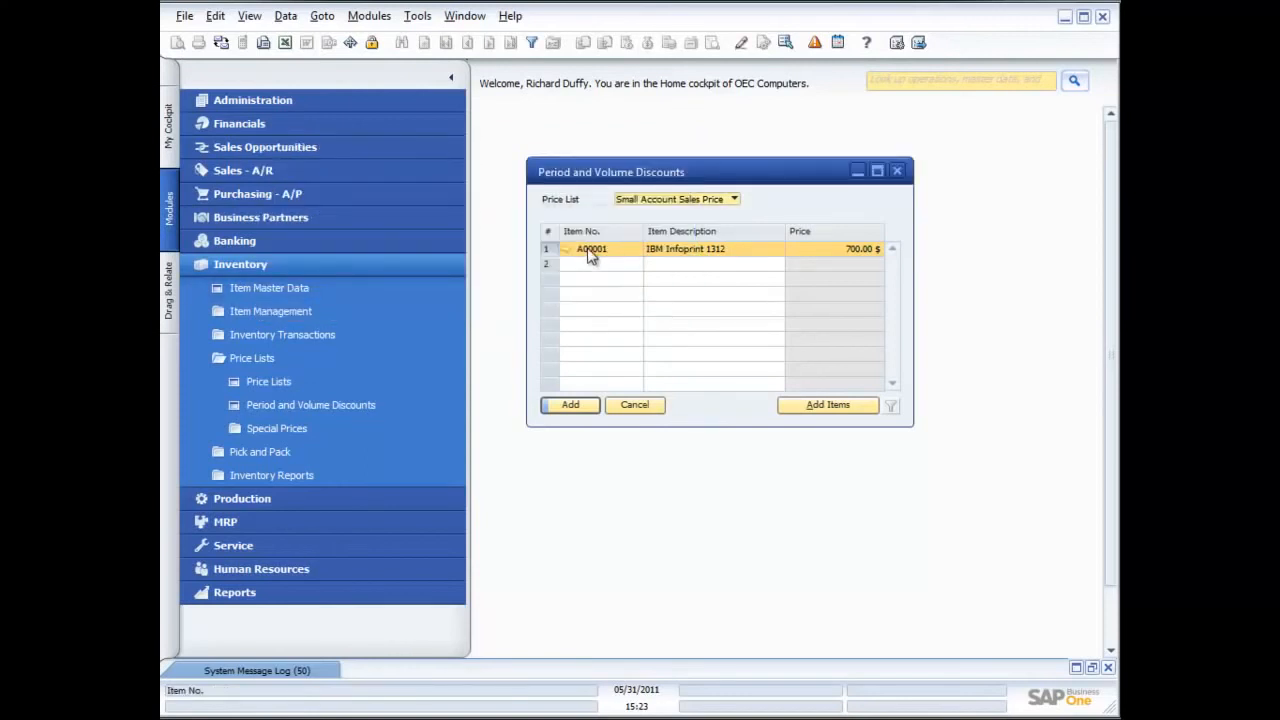
Open the volume discounts for item A00001's first period and enter a 5% discount for a quantity of 10.
double_click(546, 249)
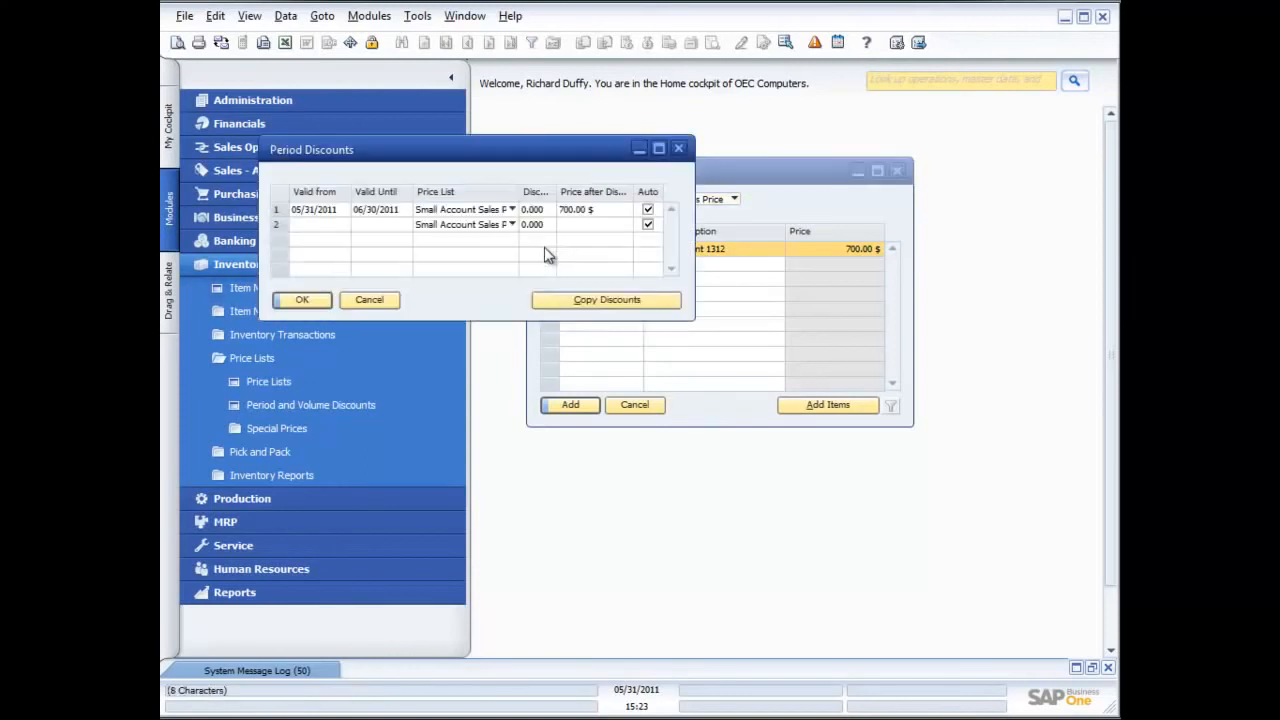
double_click(276, 210)
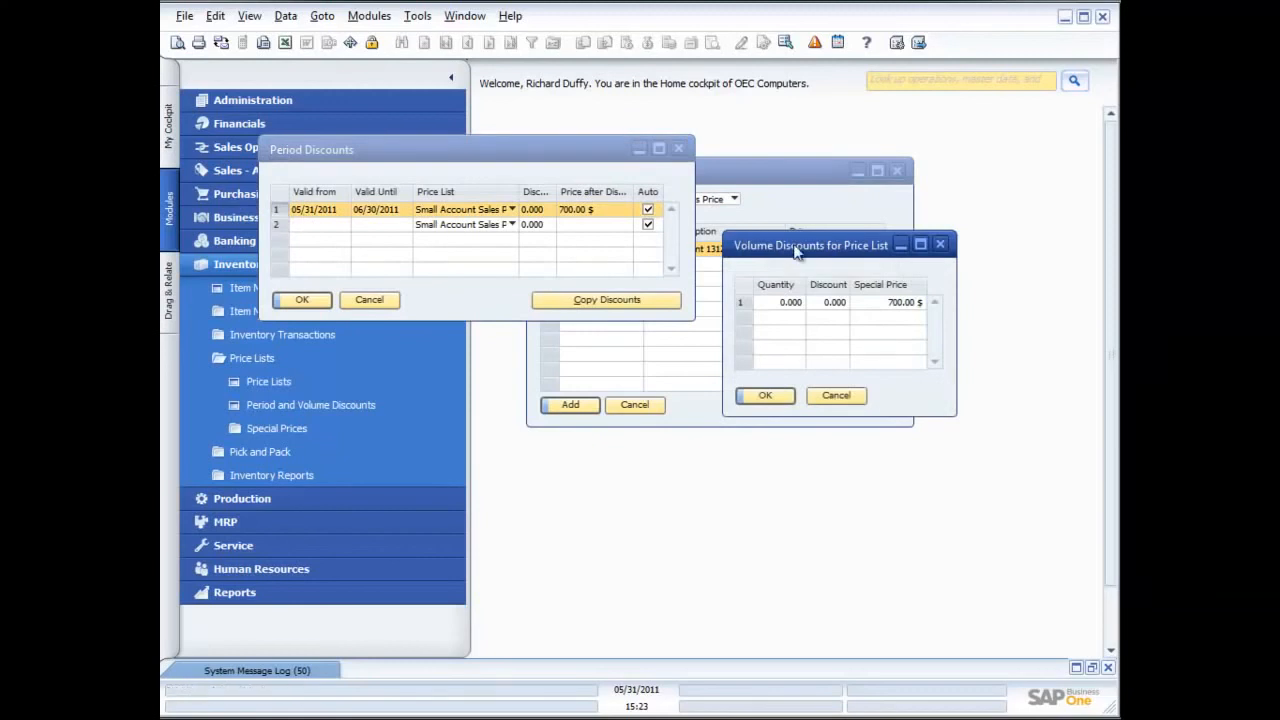
click(780, 302)
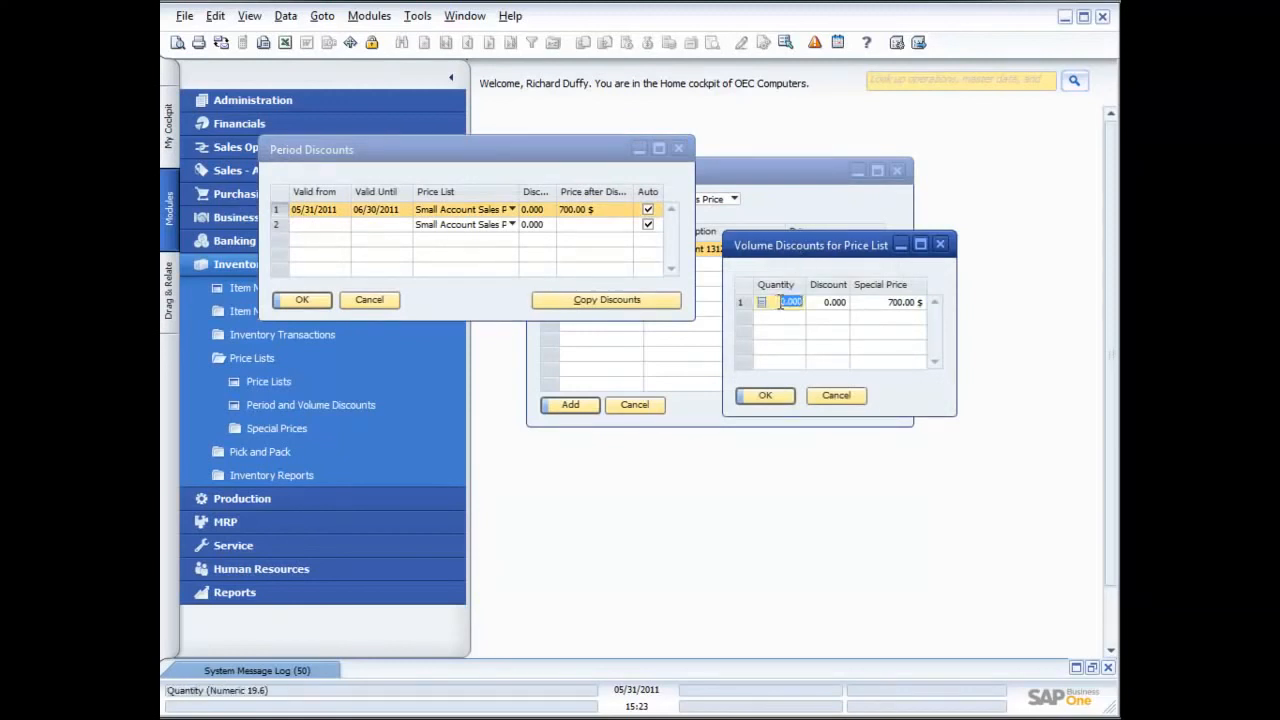
text(10)
key(Tab)
text(5)
key(Tab)
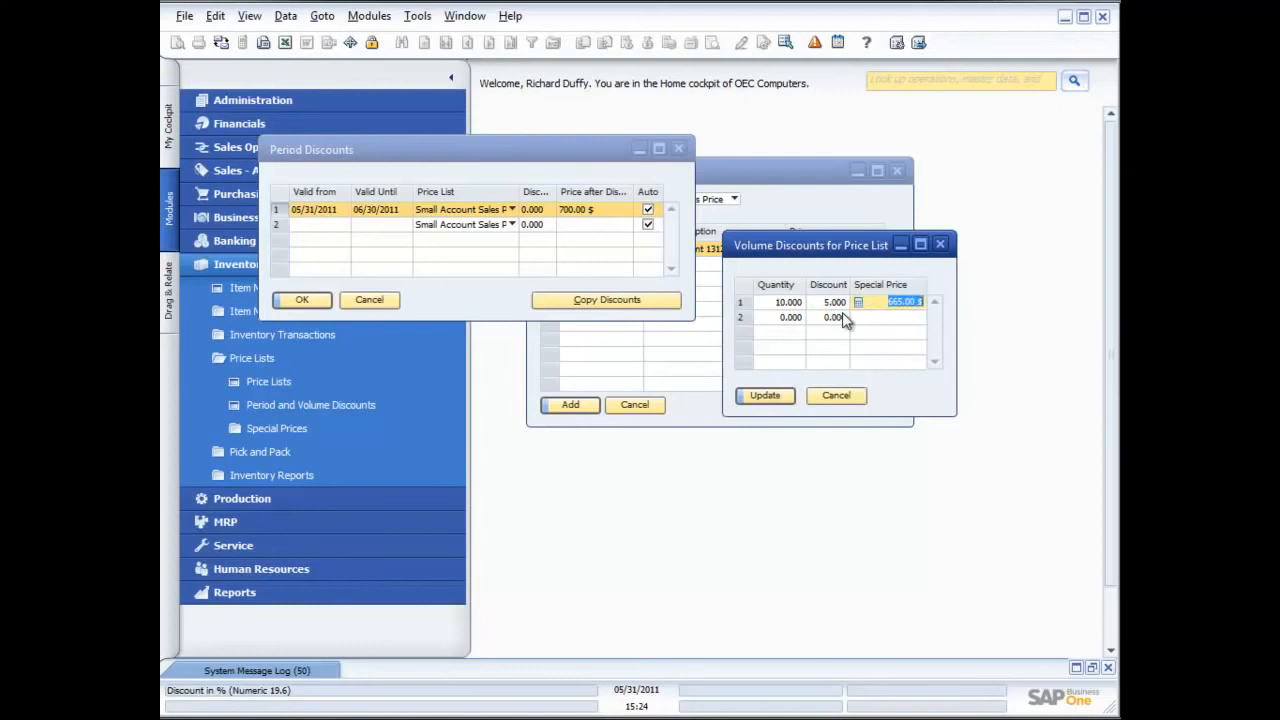
Enter a second volume discount of 7% for a quantity of 20 and update the volume discounts.
click(791, 316)
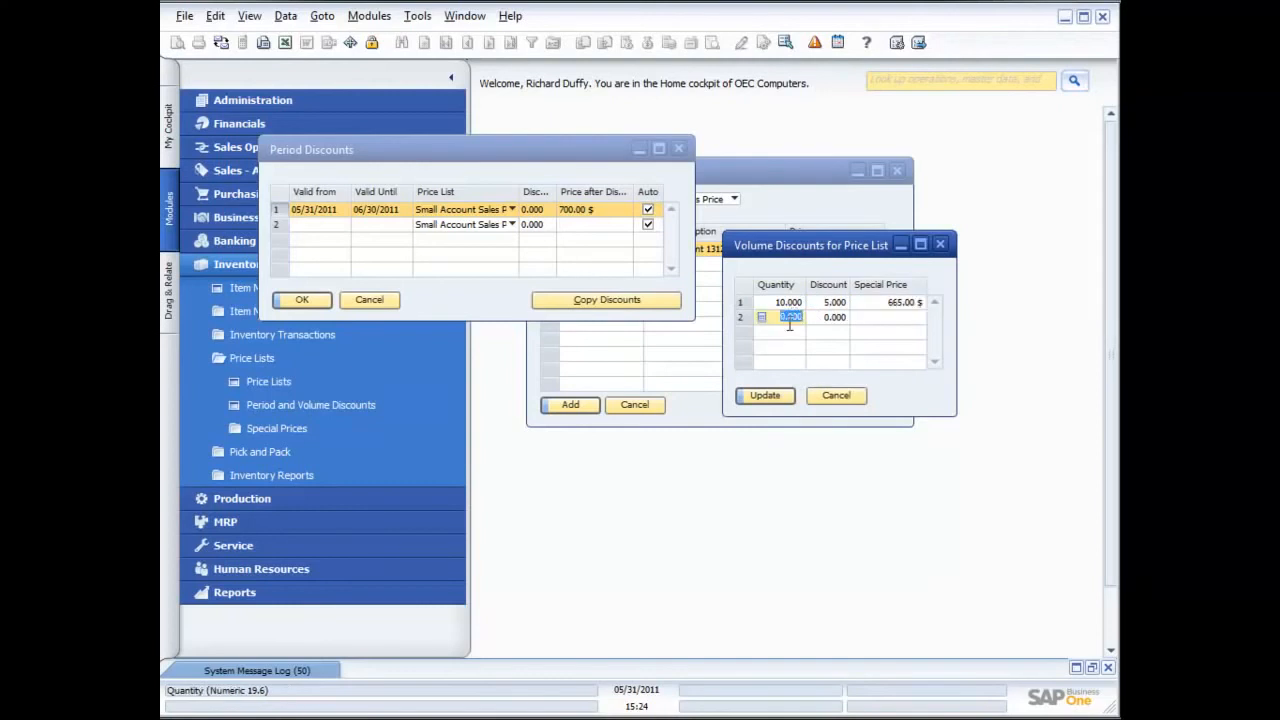
text(20)
key(Tab)
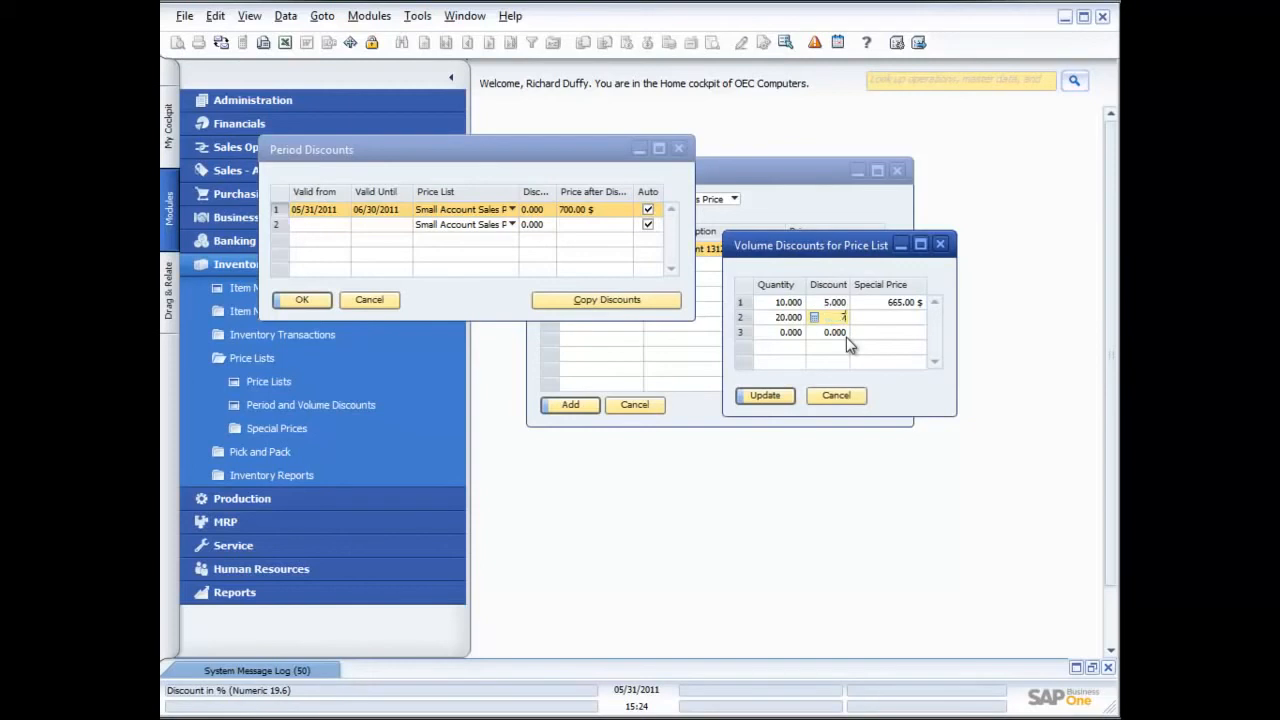
text(7)
key(Tab)
click(791, 332)
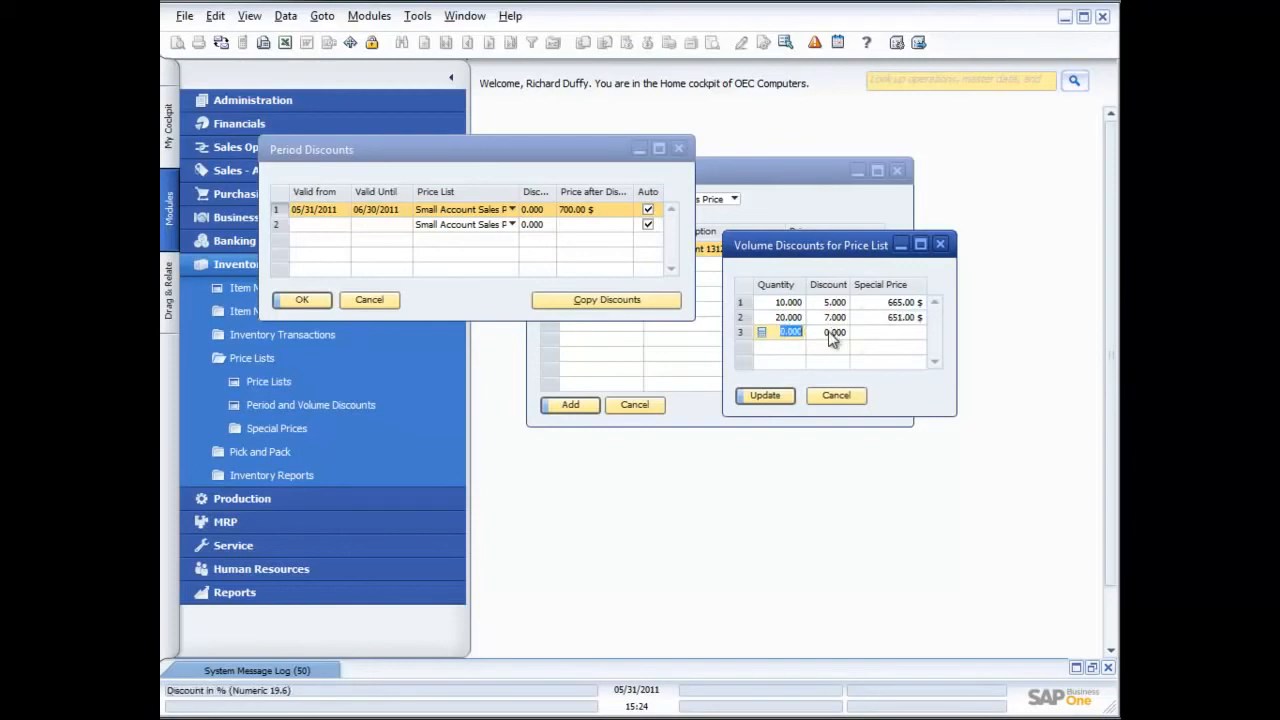
click(771, 401)
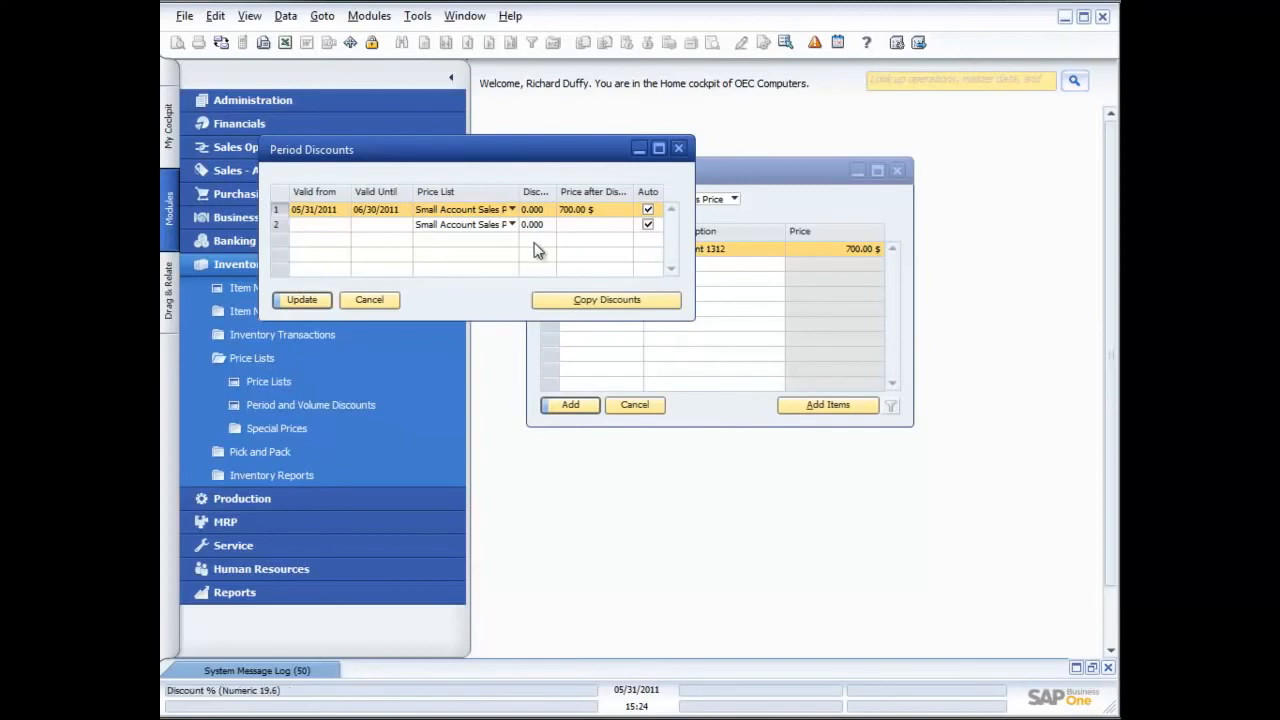
Update the period discounts, add the Small Account Sales Price discount record and close Period and Volume Discounts.
click(301, 300)
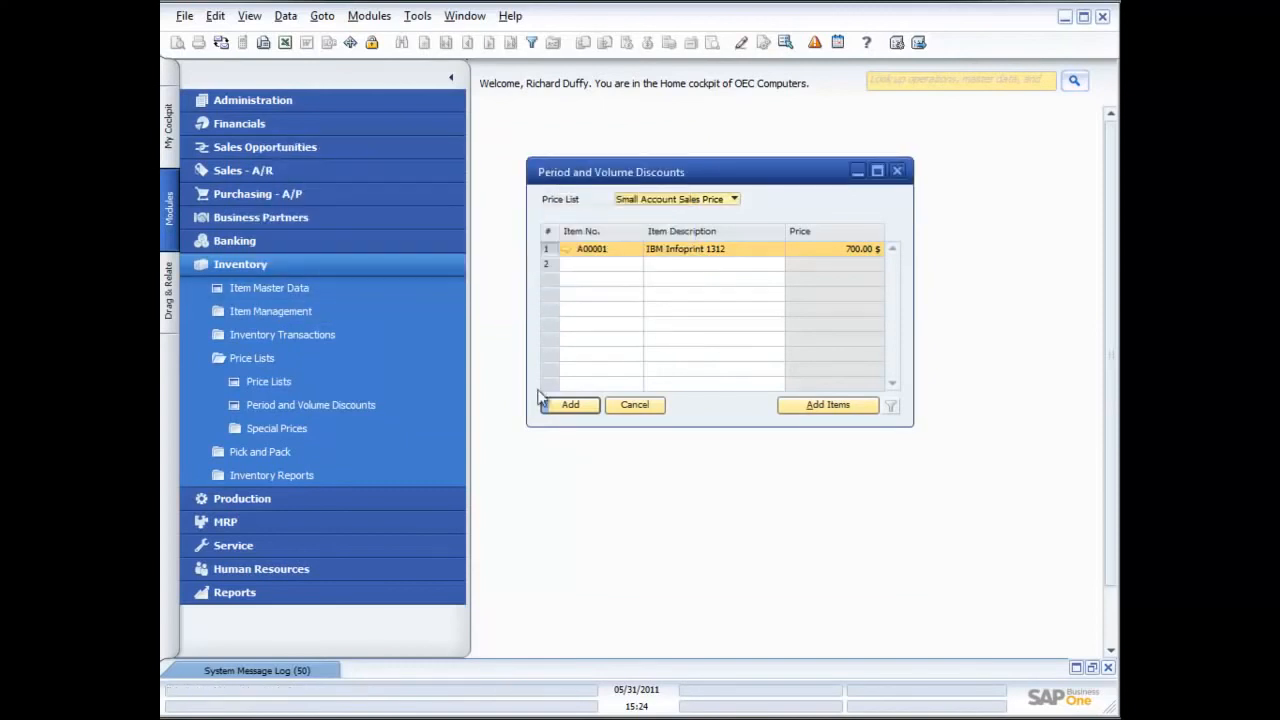
click(572, 405)
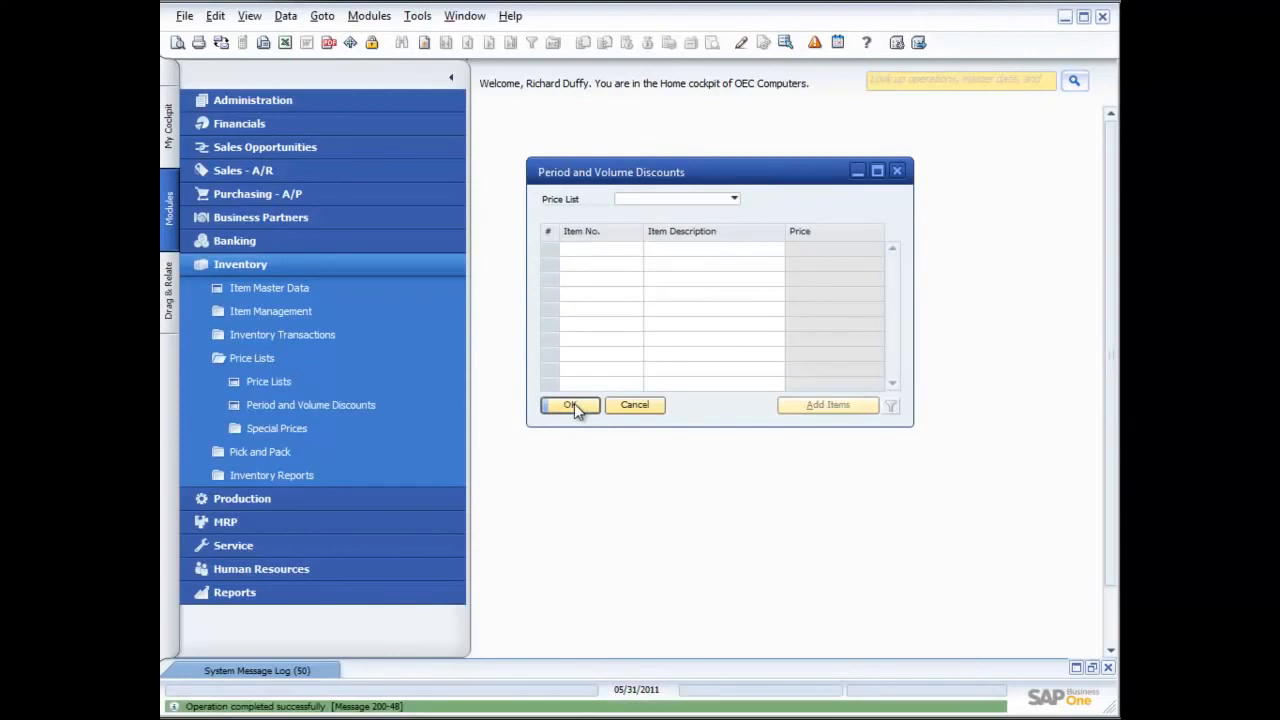
click(897, 171)
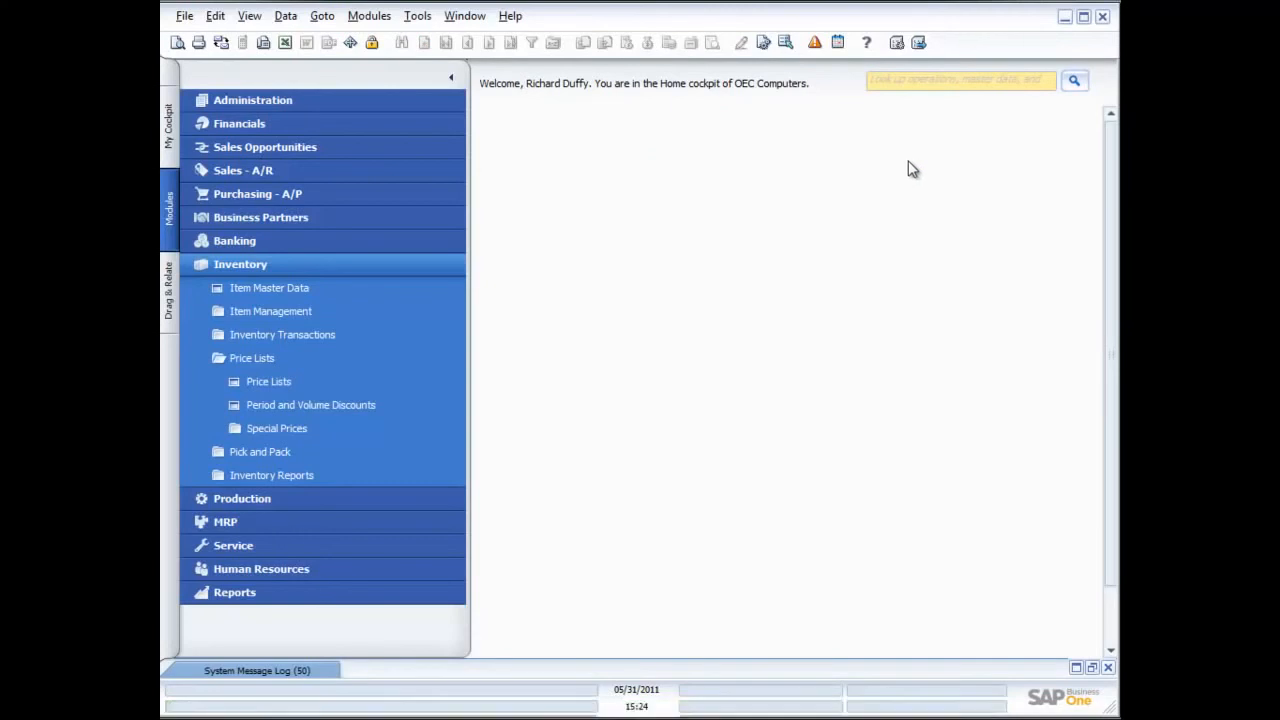
Open Special Prices for Business Partners and choose Earthshaker Corporation as the customer.
click(296, 430)
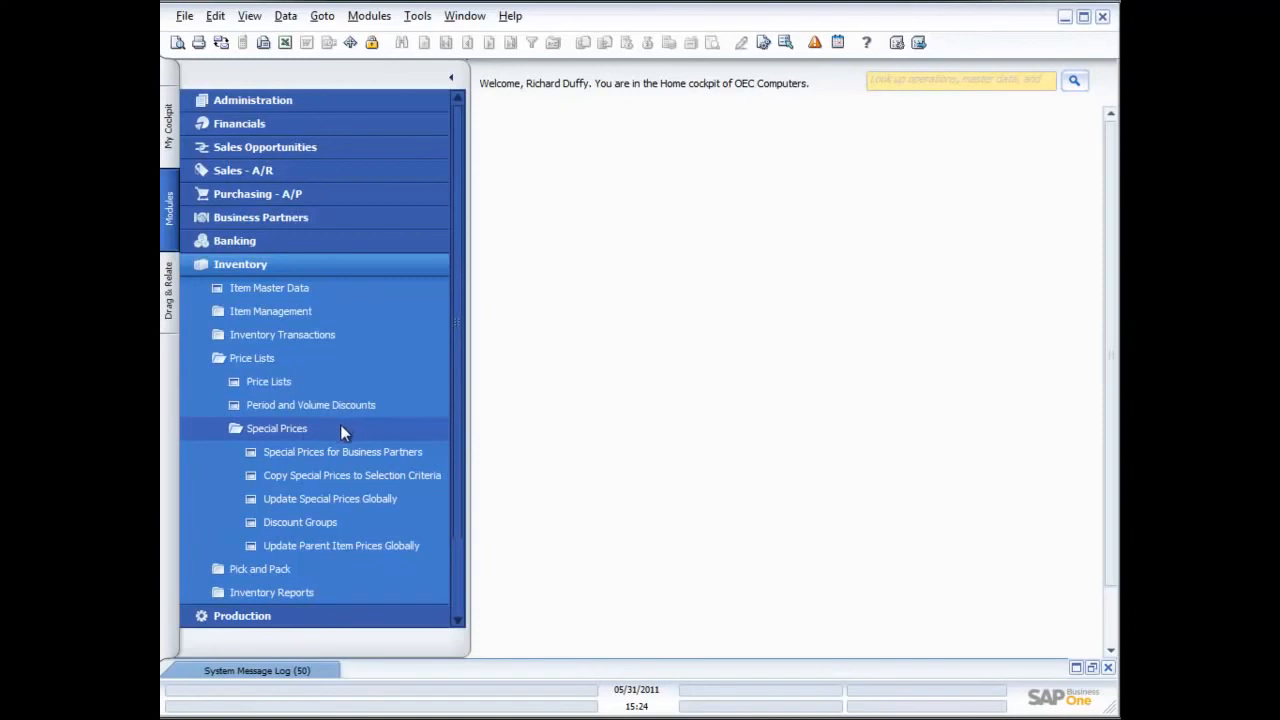
click(310, 454)
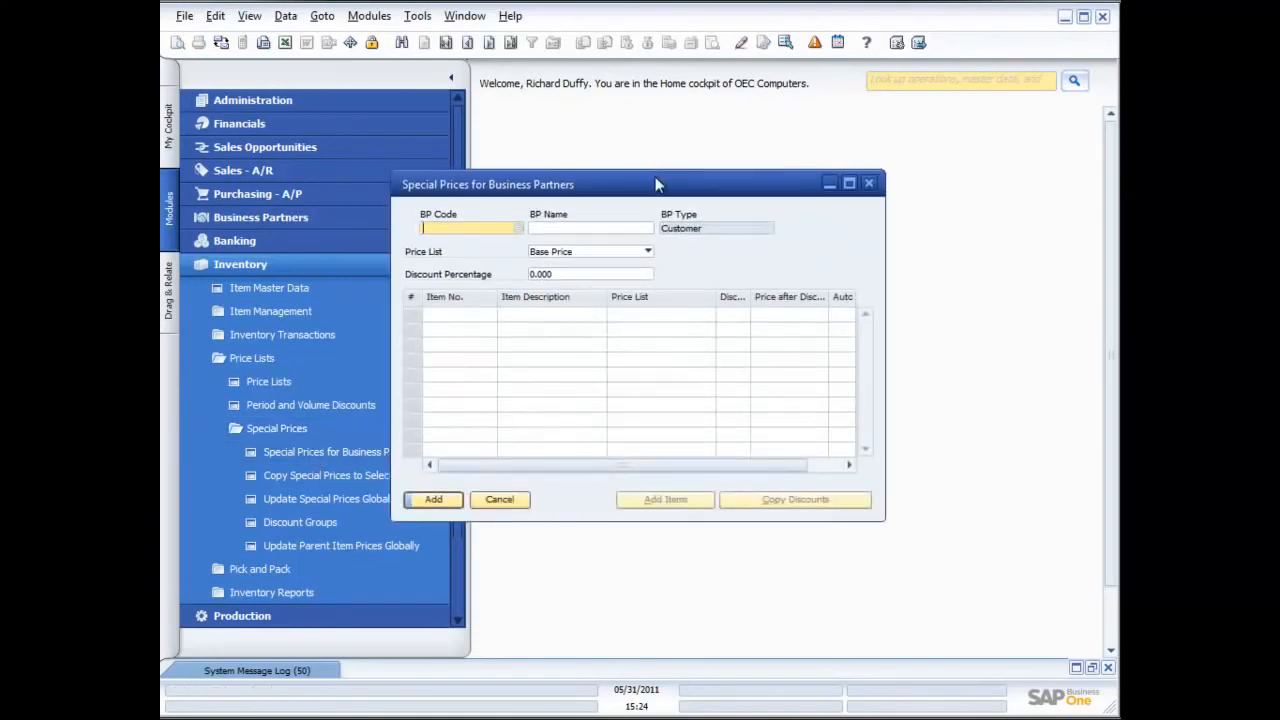
click(634, 220)
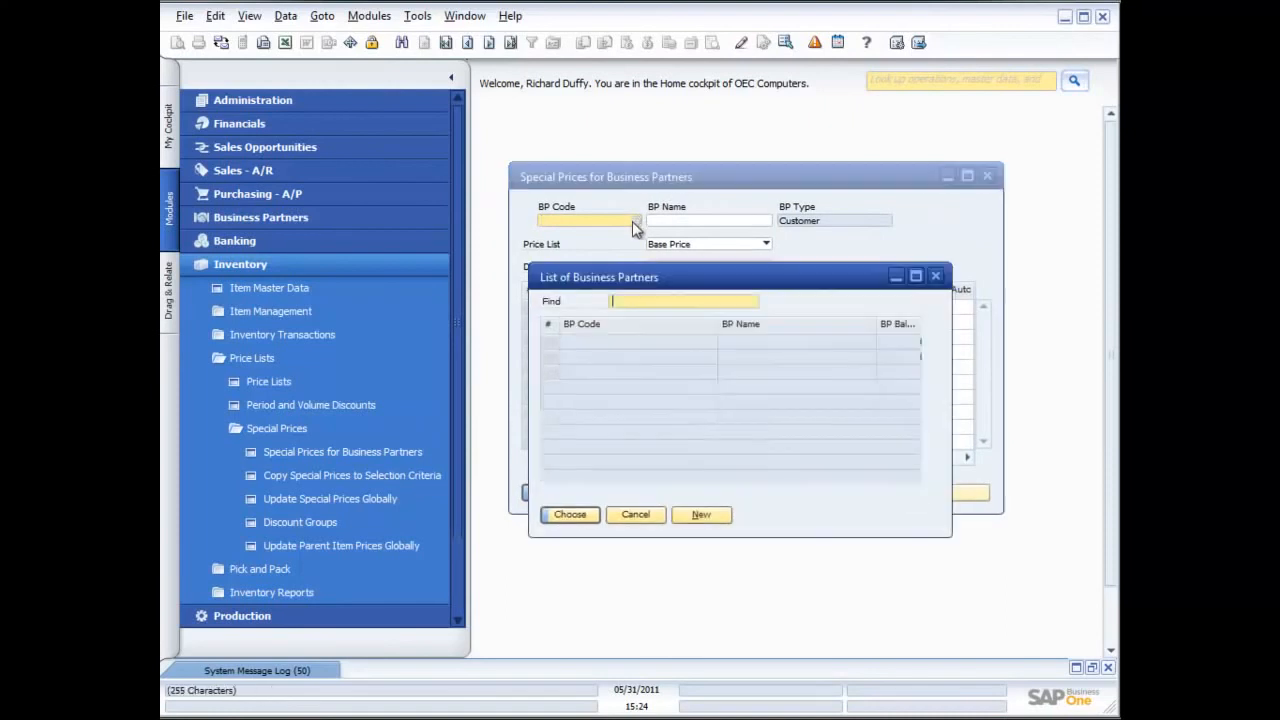
double_click(666, 381)
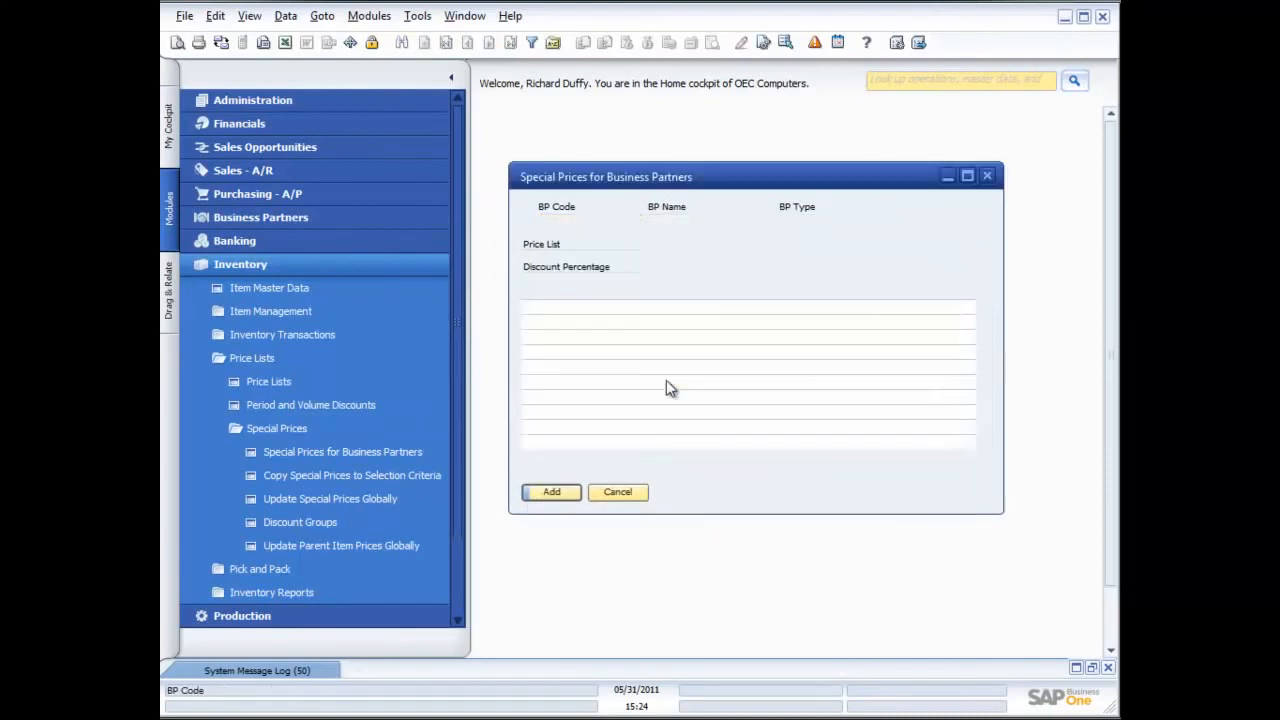
Add item A00001 to the special prices, based on the Small Account Sales Price list with a 2.5% discount.
click(608, 306)
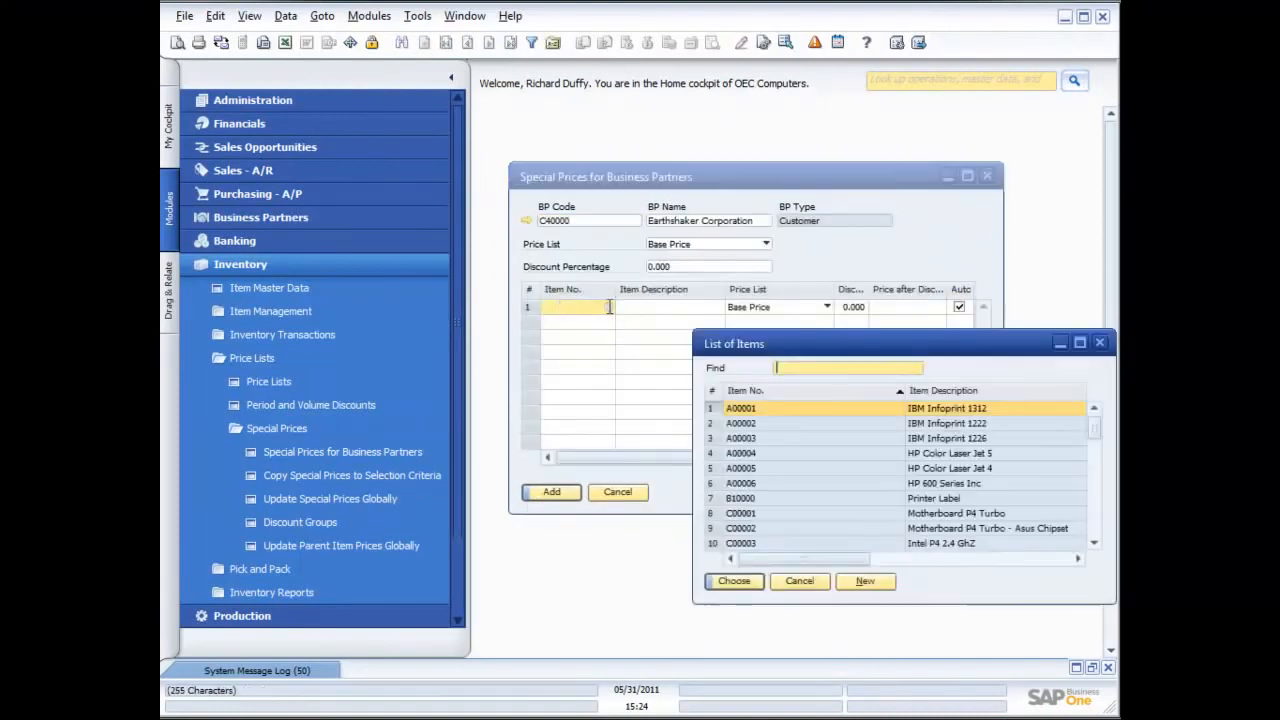
double_click(746, 409)
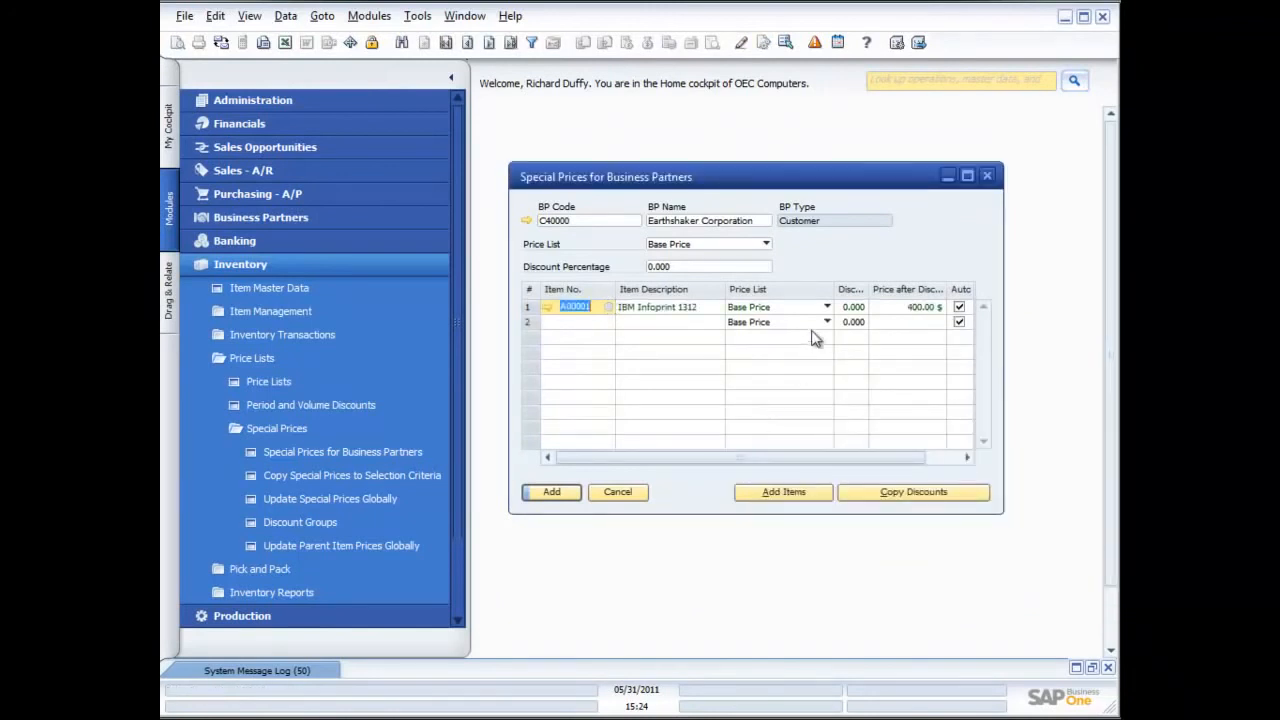
click(827, 306)
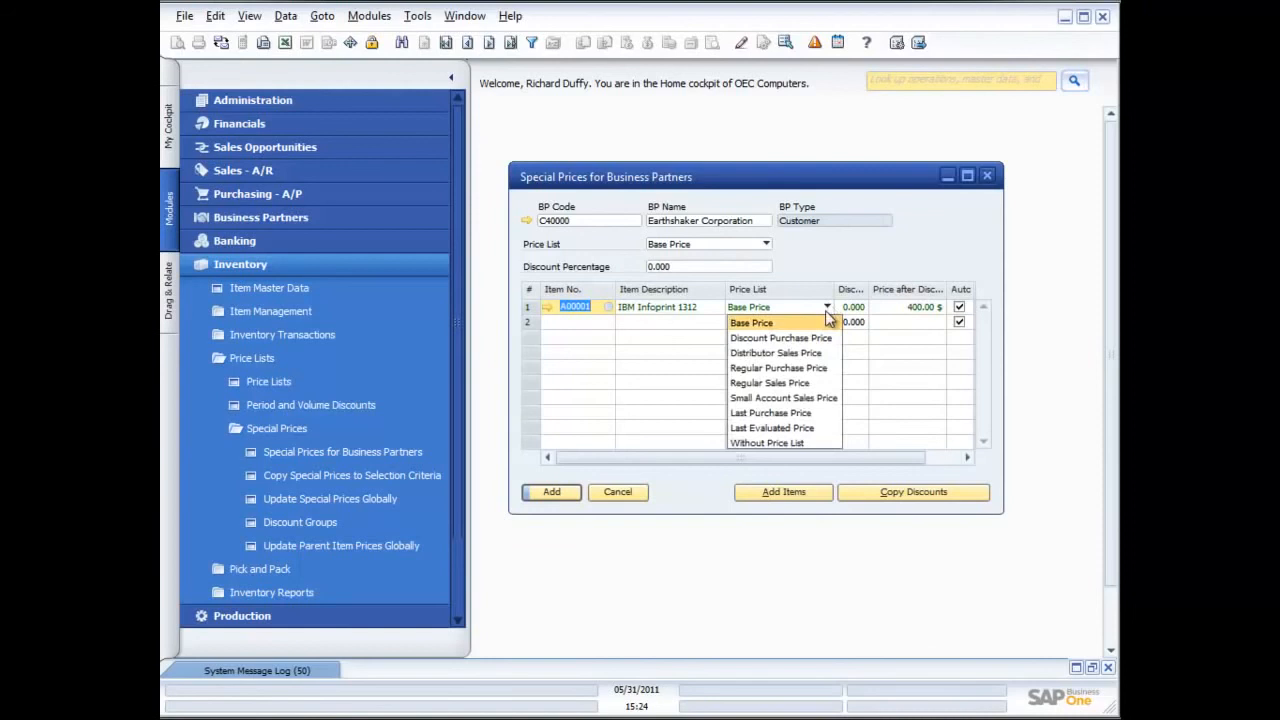
click(789, 398)
click(852, 308)
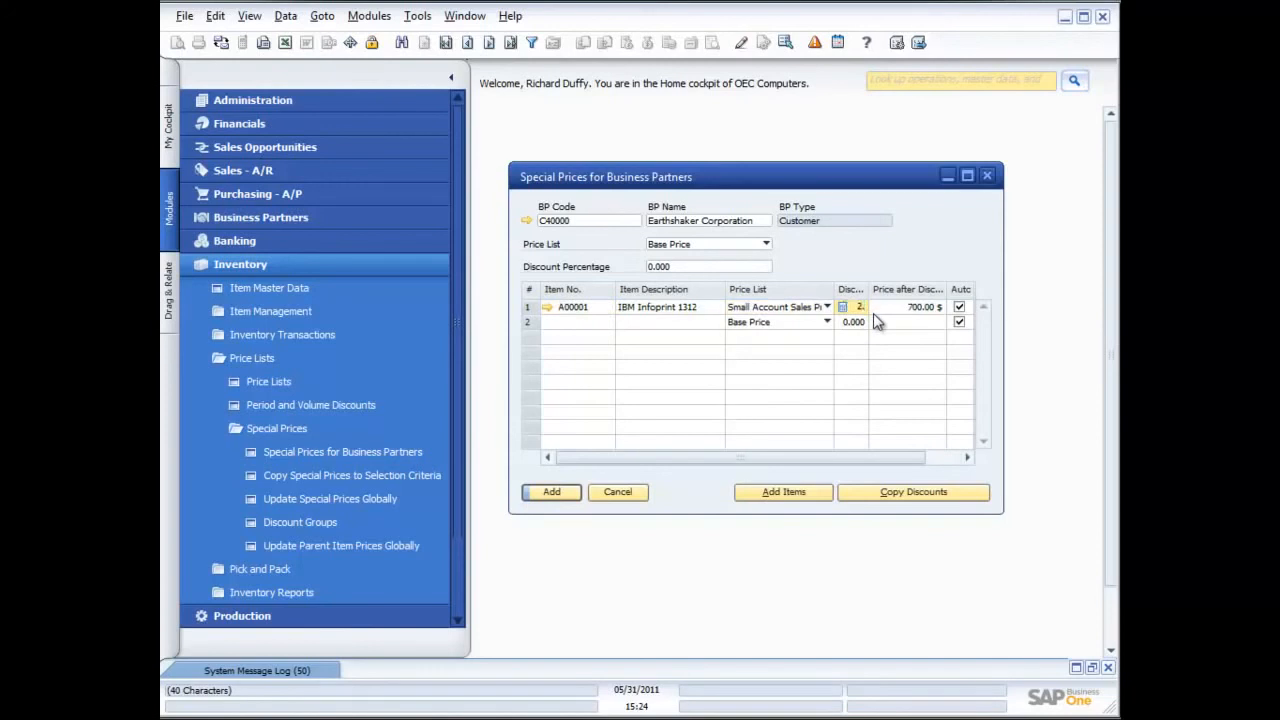
key(Tab)
click(939, 456)
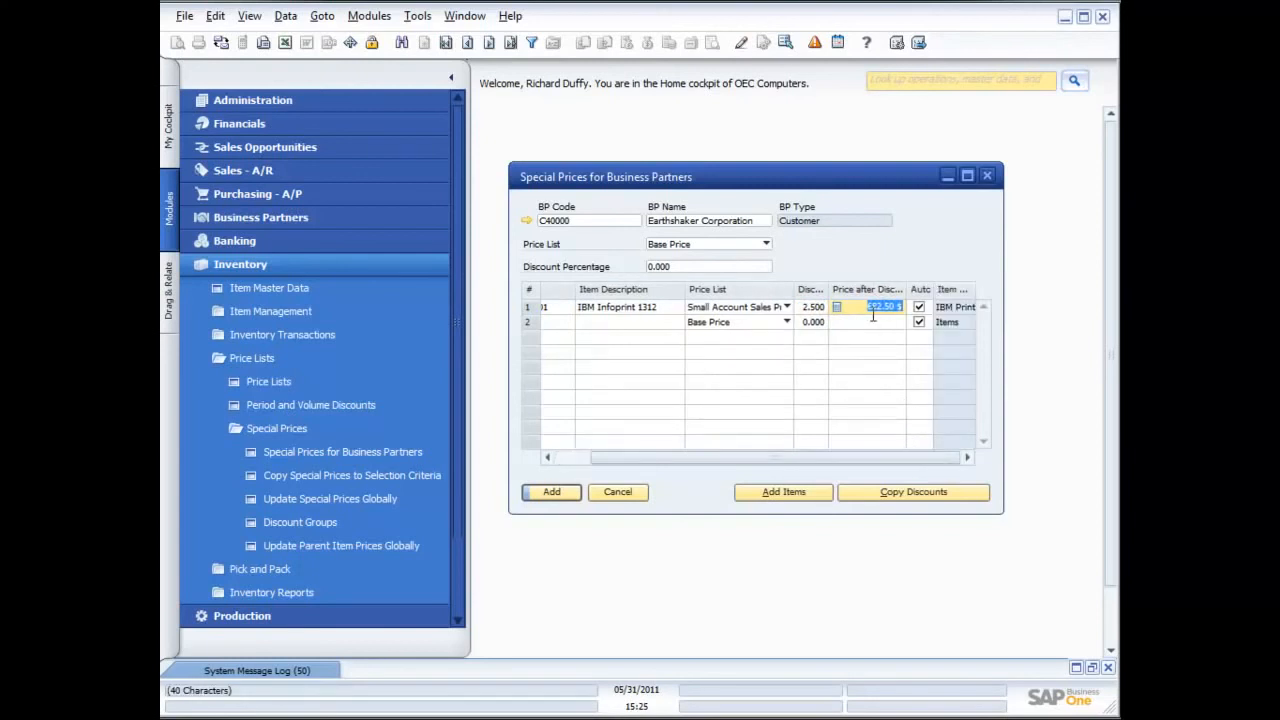
Set the price after discount for item A00001 to 600 $ and open its period discounts.
text(600)
key(Tab)
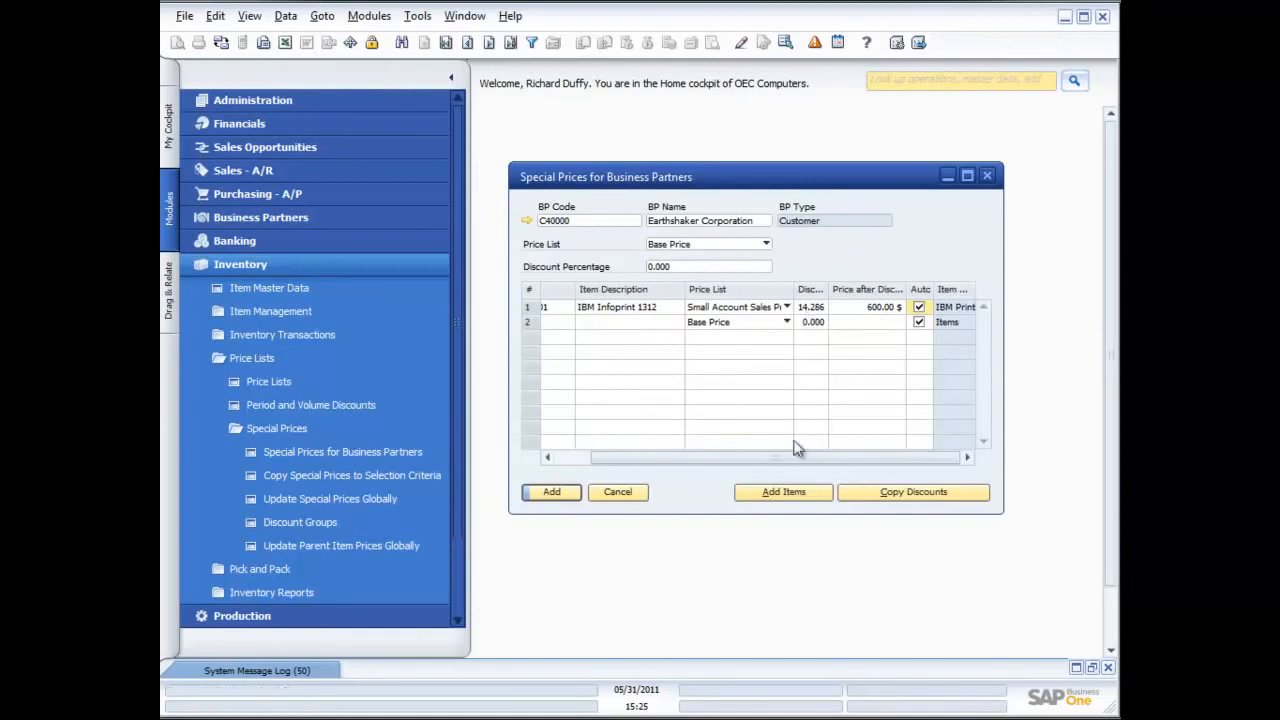
click(530, 310)
double_click(530, 312)
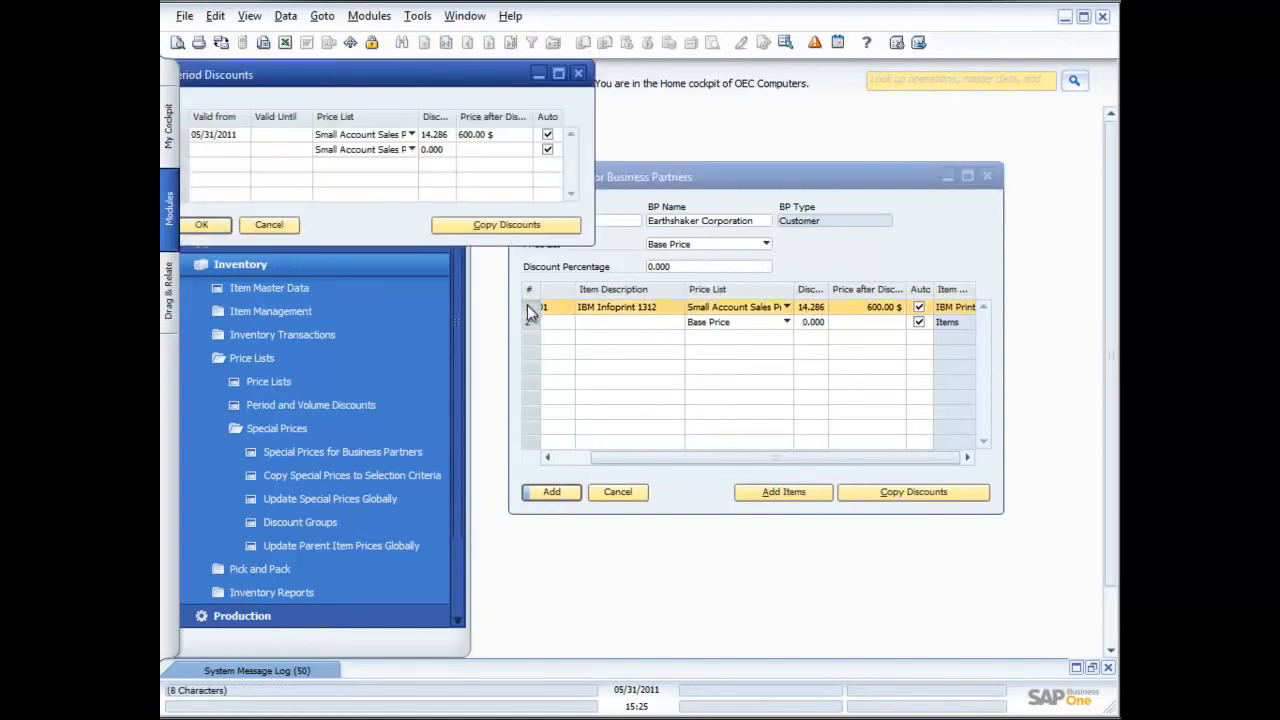
drag(314, 85, 436, 108)
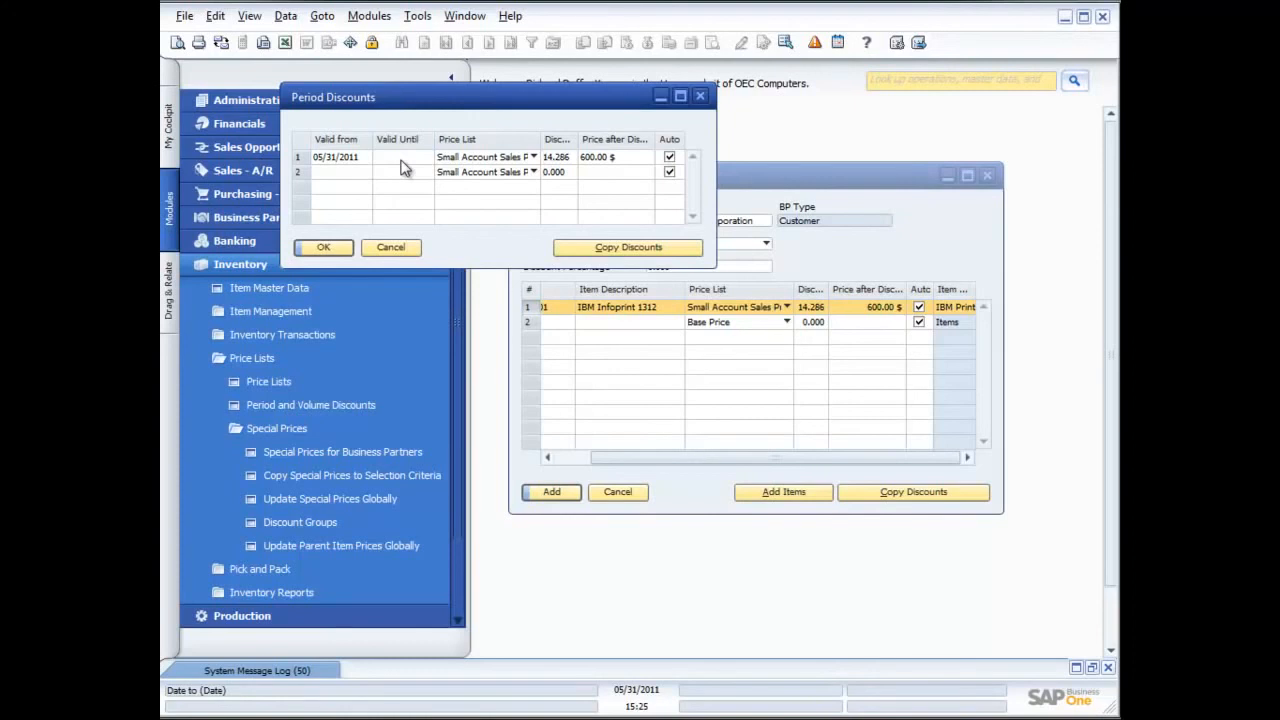
View the volume discounts of the first period, and close Special Prices for Business Partners without adding the record.
double_click(299, 157)
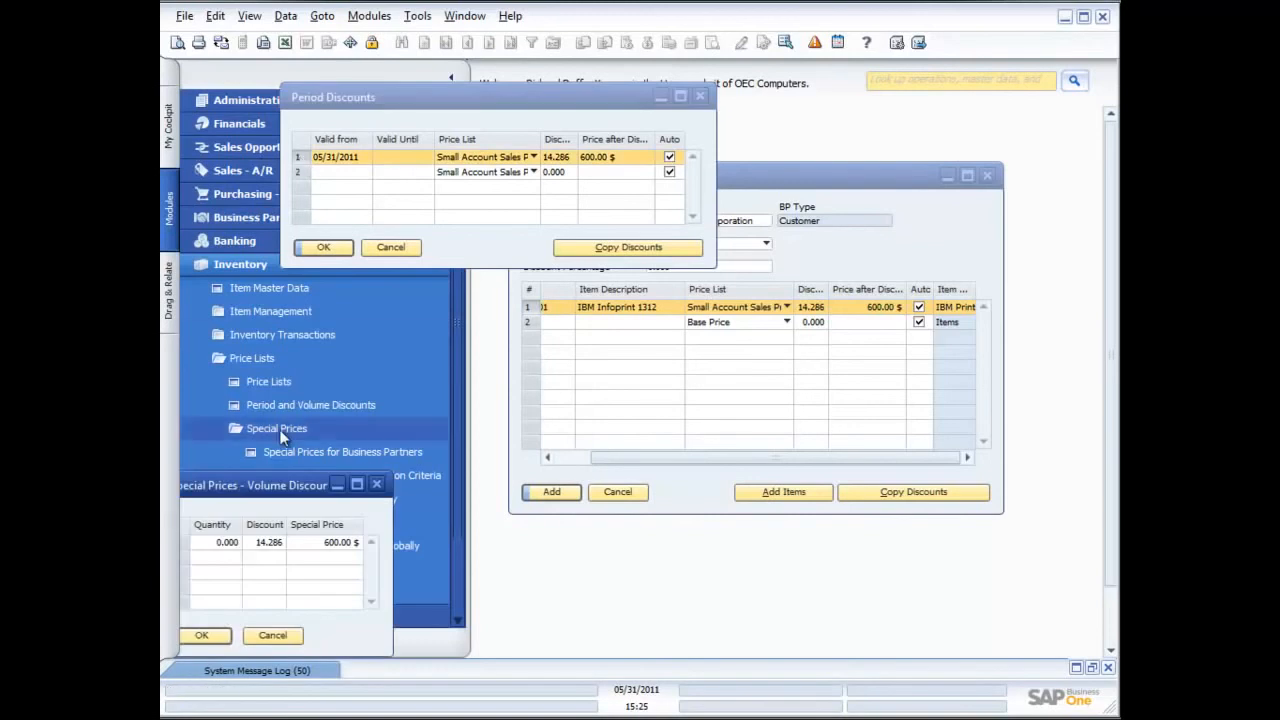
drag(303, 485, 808, 328)
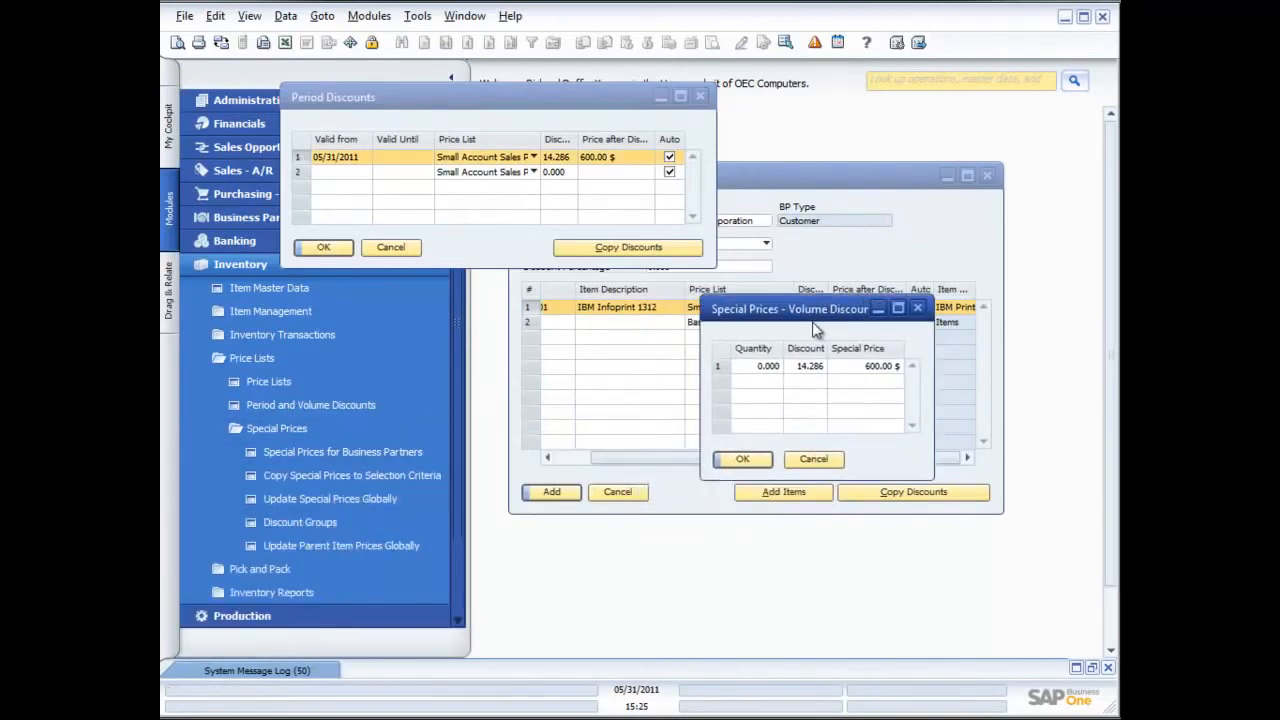
click(814, 459)
click(403, 253)
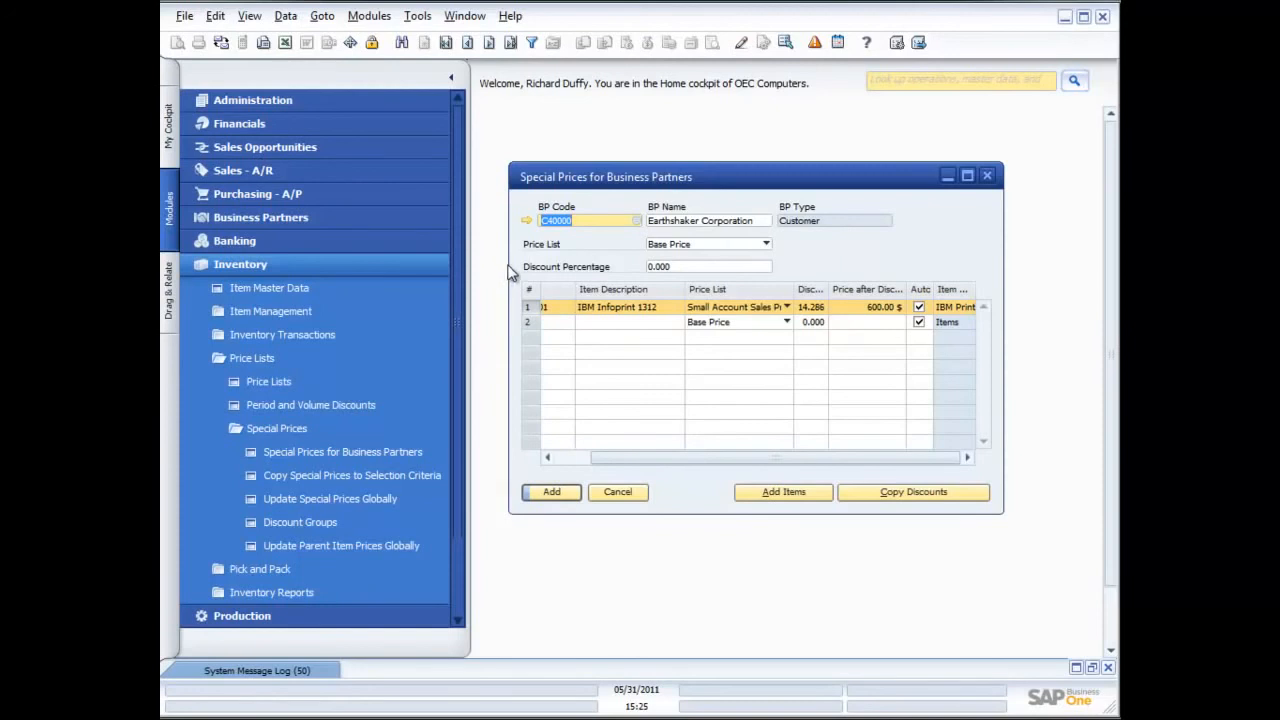
click(620, 493)
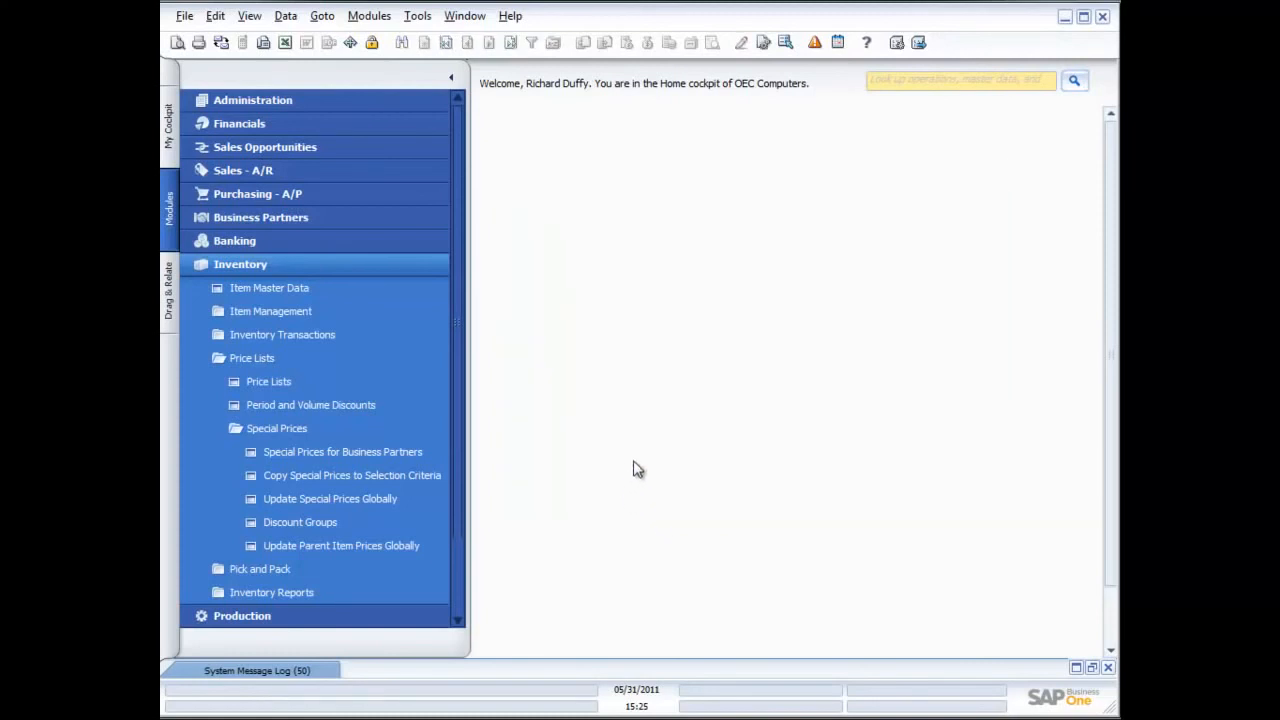
Review the options for copying special prices to selection criteria and for updating special prices globally, including Change Price, without applying anything.
click(347, 476)
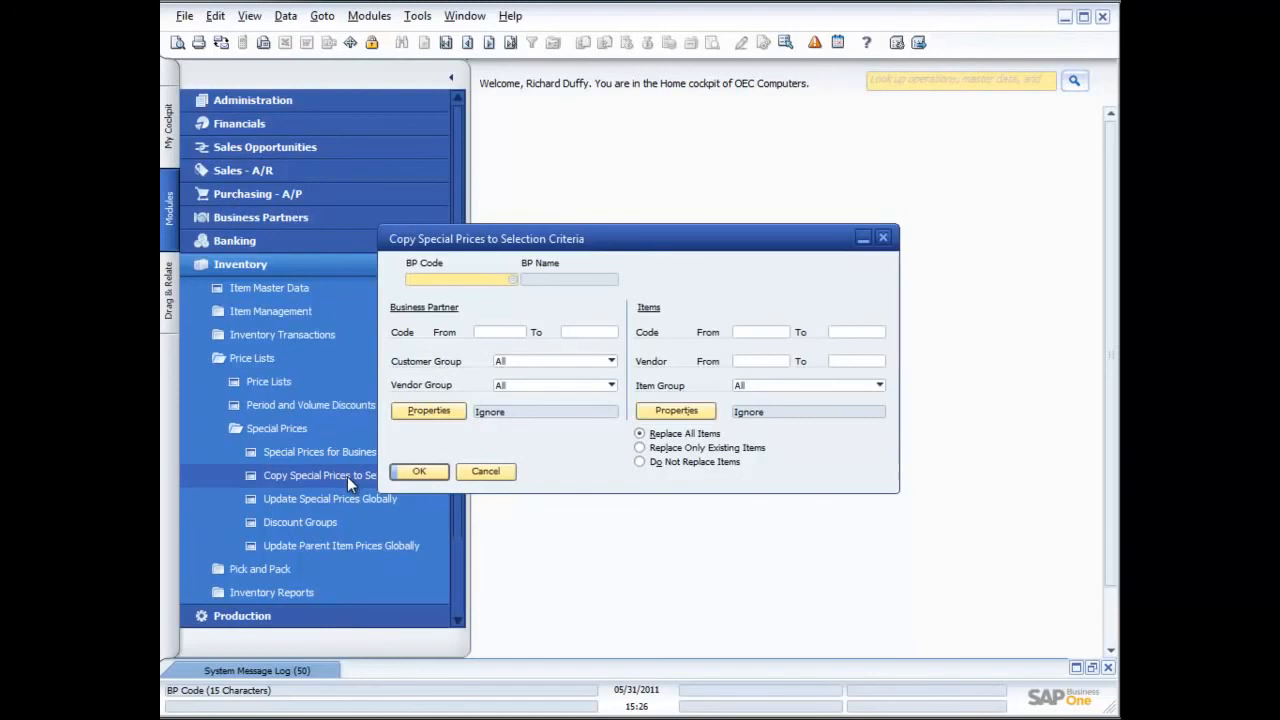
click(494, 476)
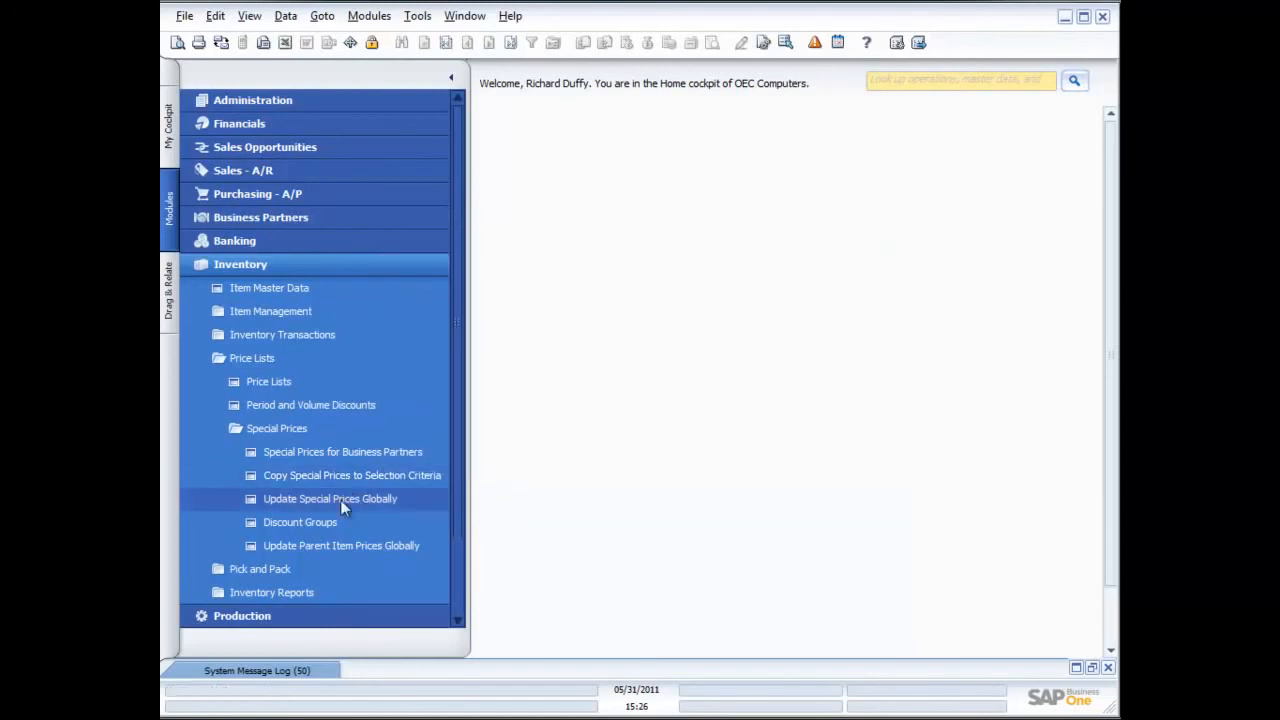
click(340, 499)
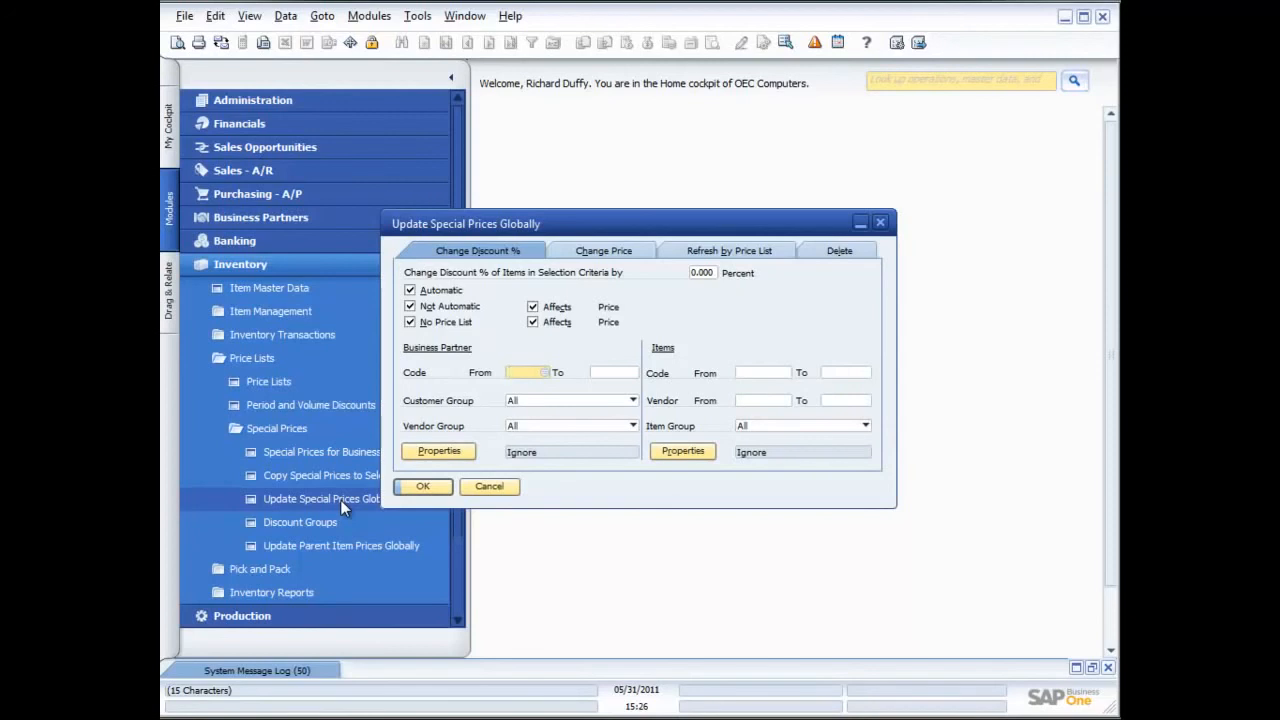
click(590, 252)
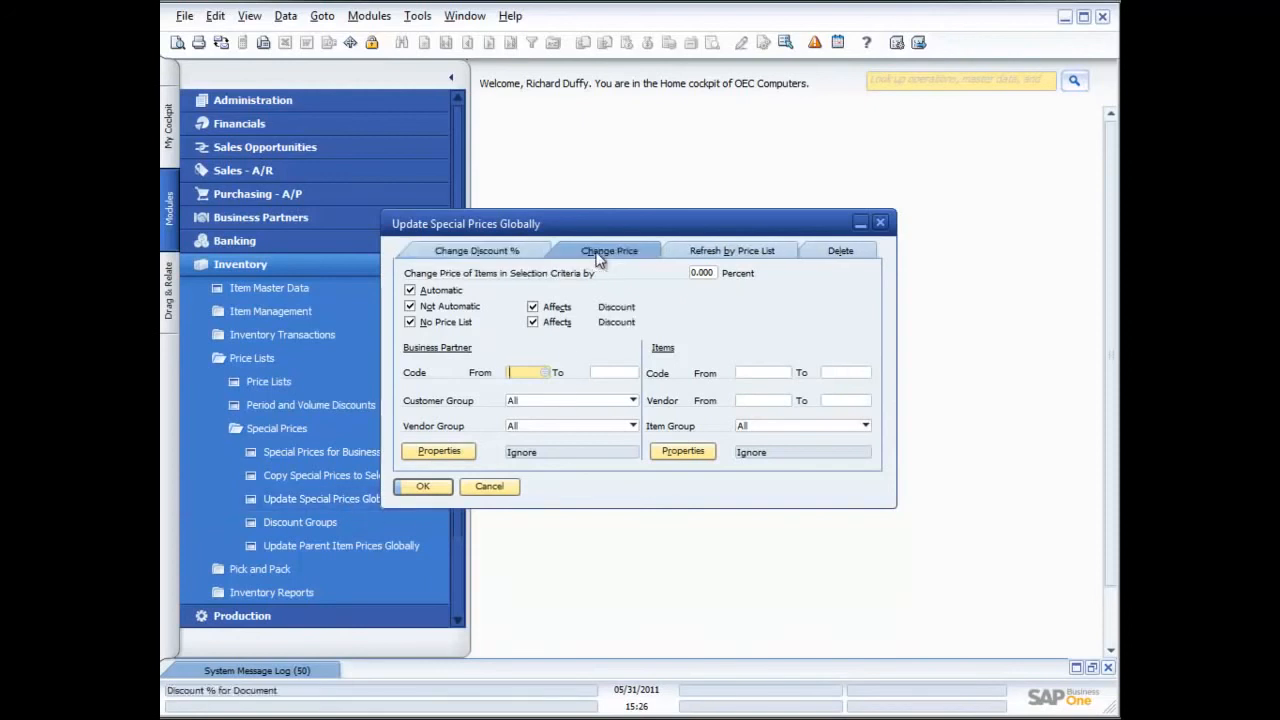
click(488, 492)
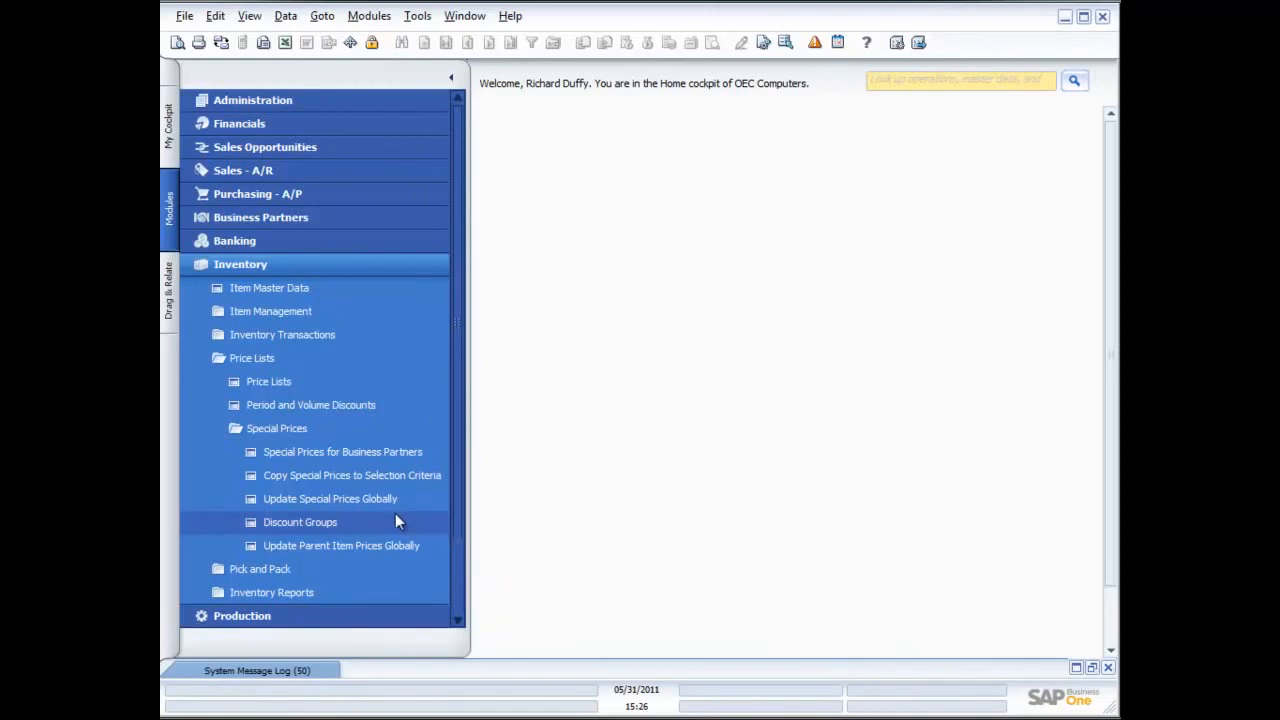
Open a new Inventory Transfer and add item A00001 to its first row.
click(255, 364)
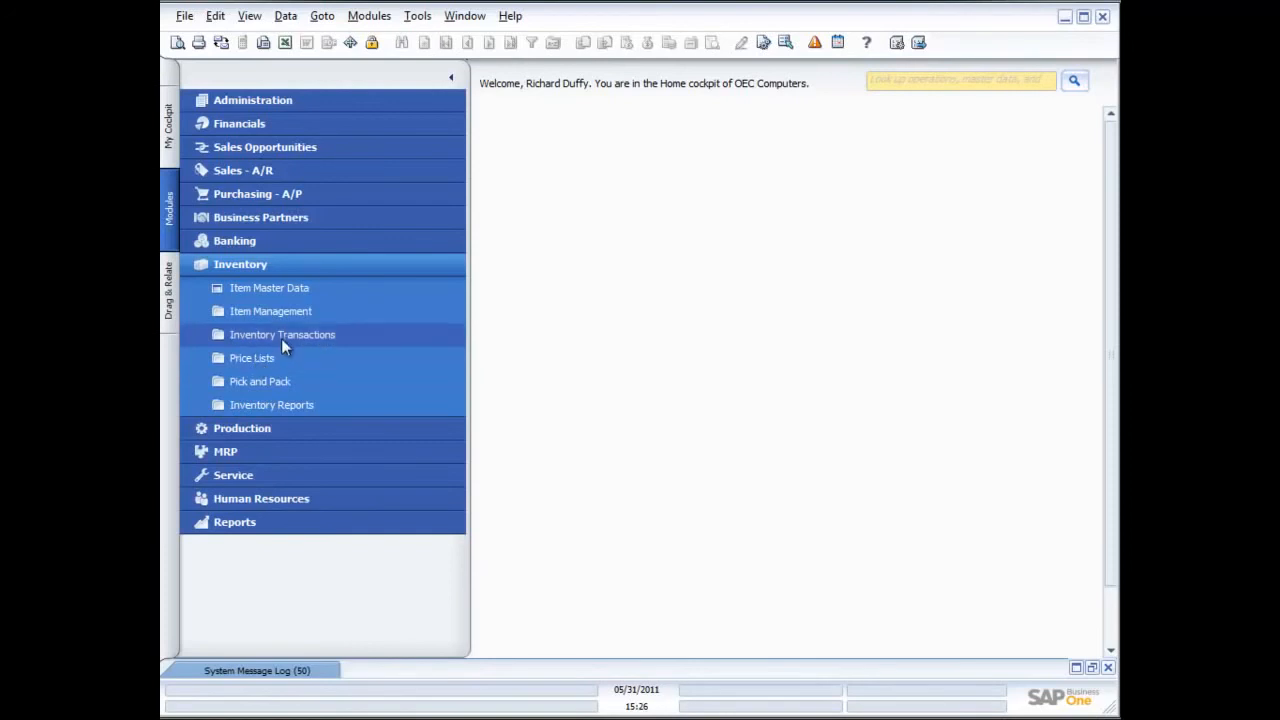
click(281, 335)
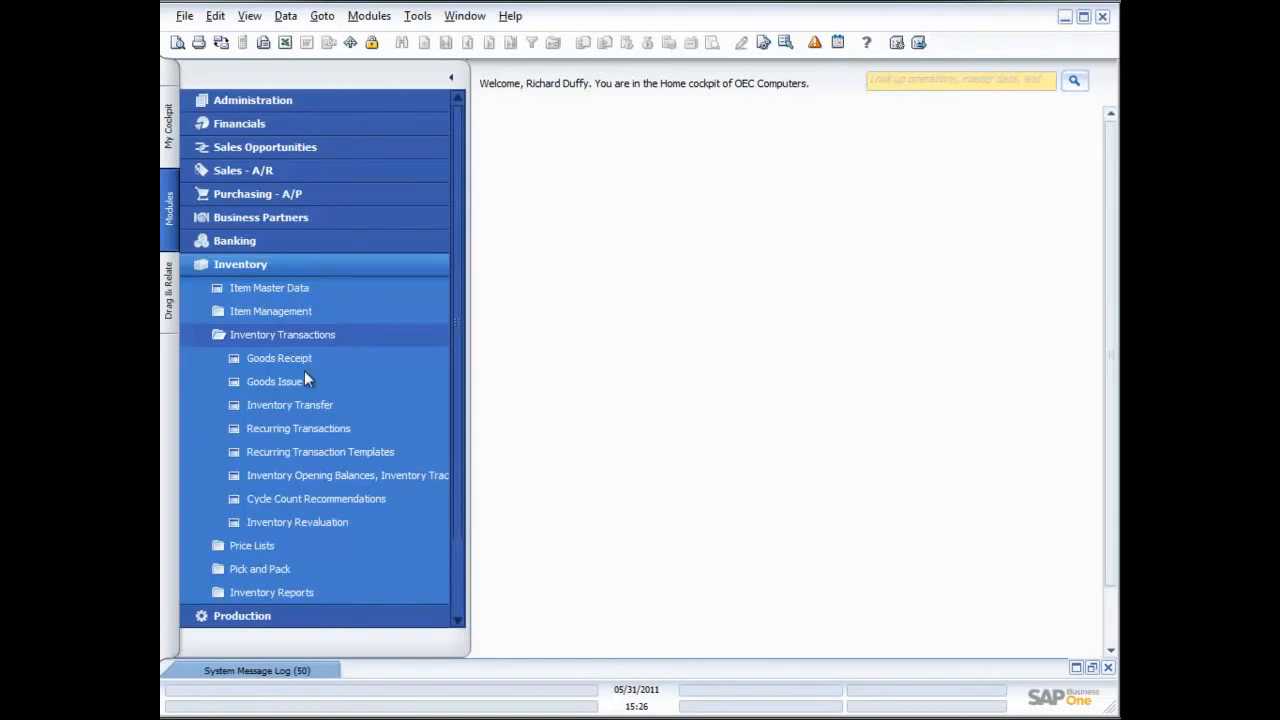
click(290, 410)
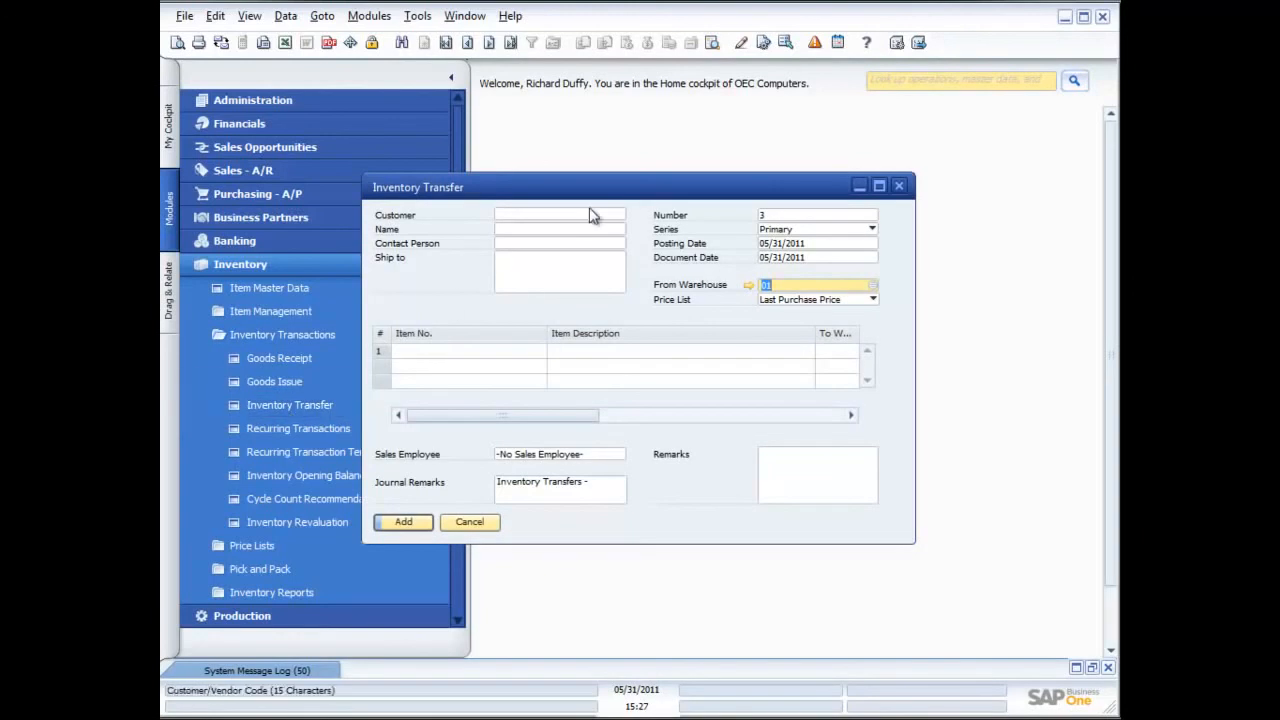
drag(632, 195, 748, 192)
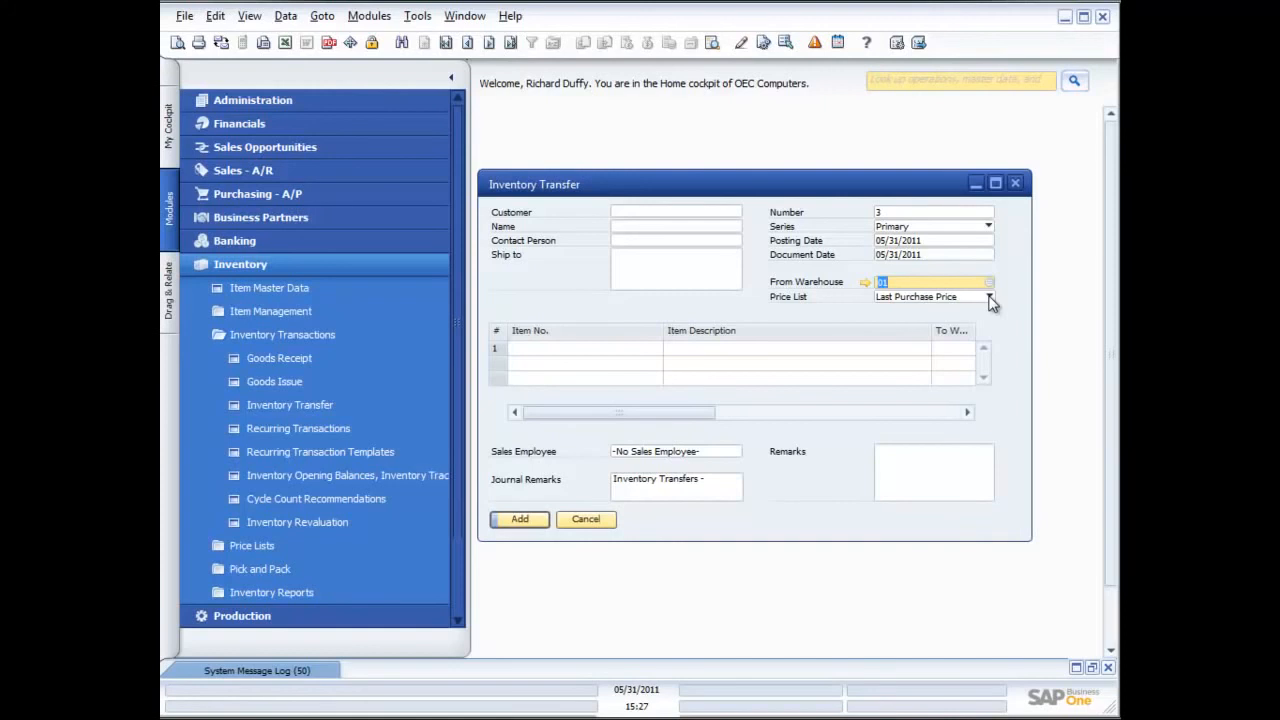
click(654, 349)
click(656, 349)
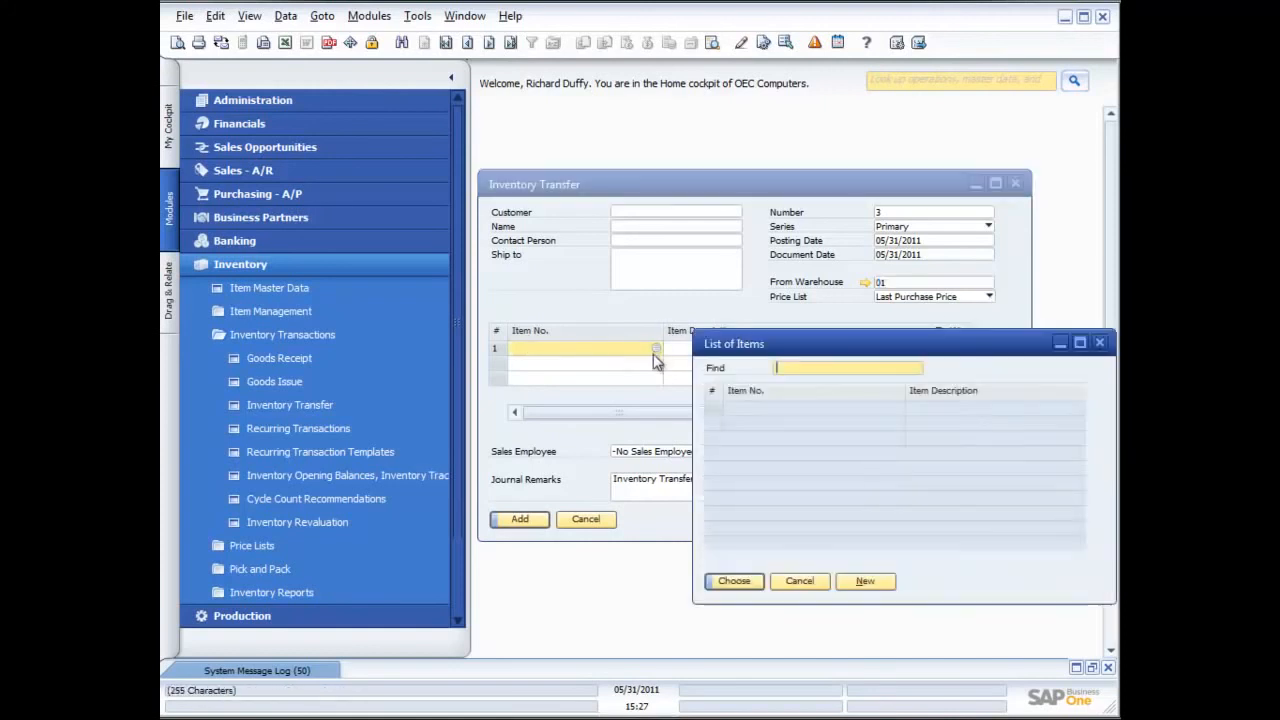
double_click(745, 410)
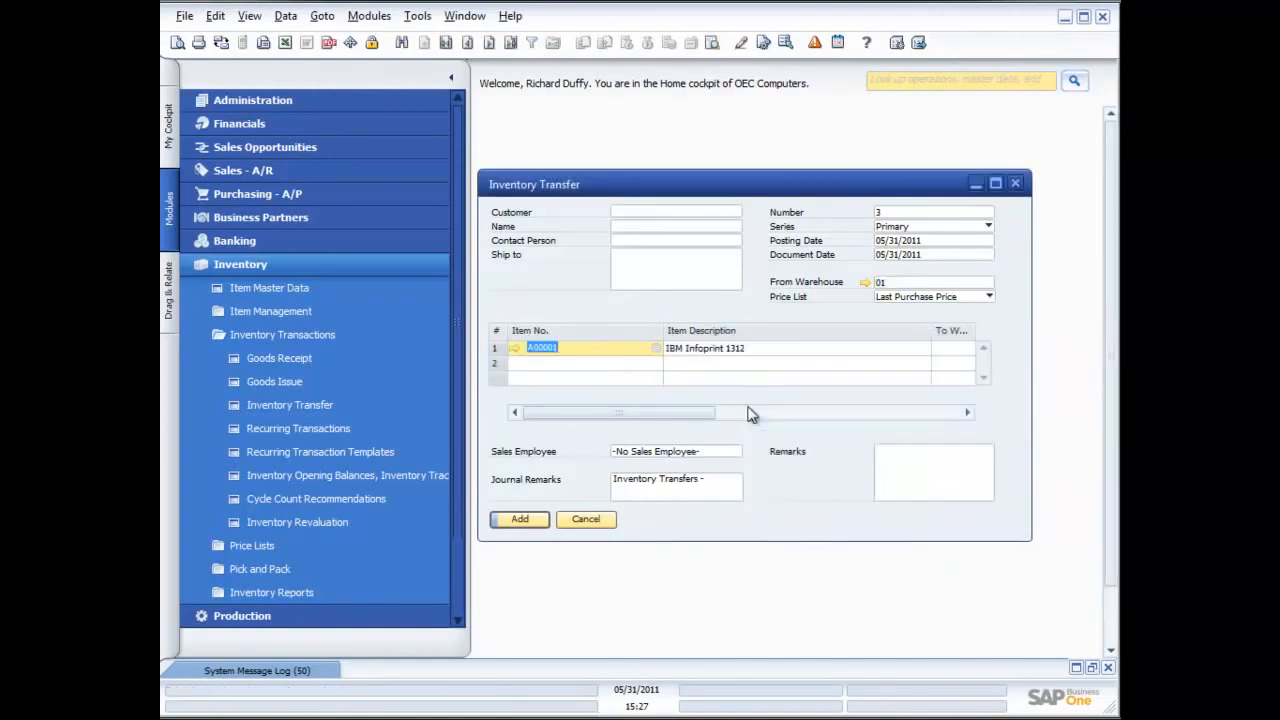
Set warehouse 02 as the destination of the item being transferred.
click(949, 347)
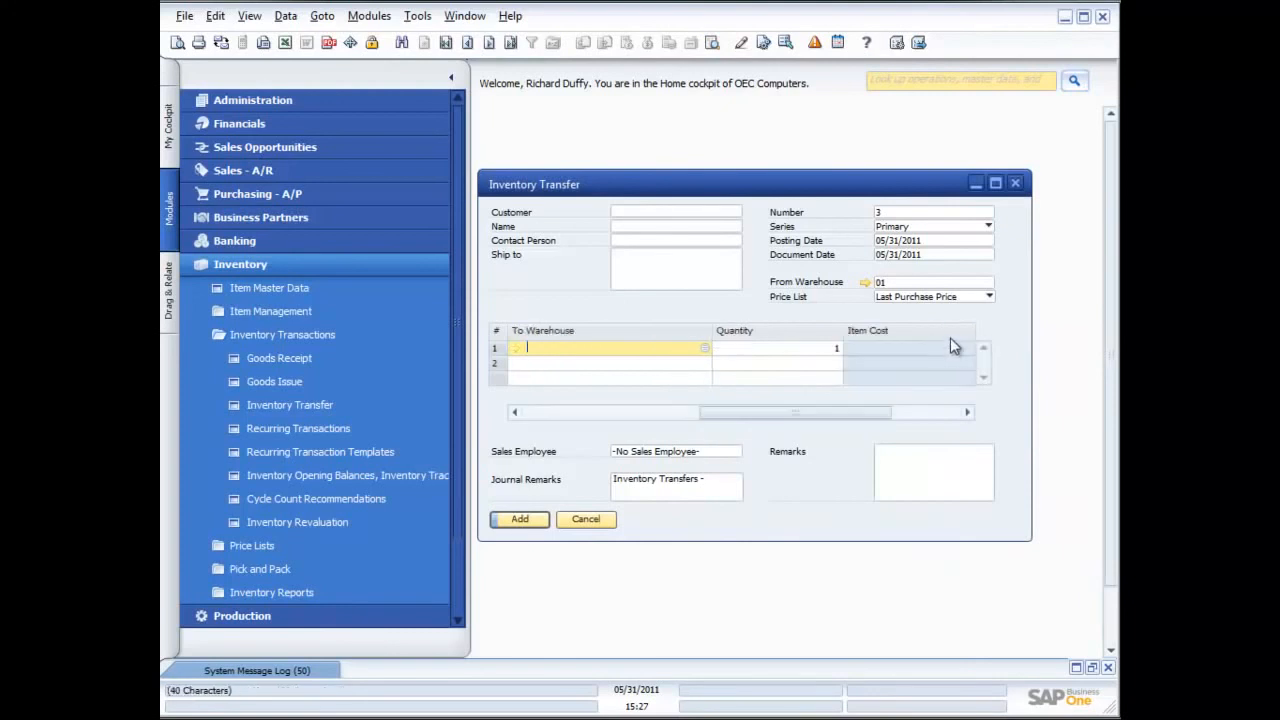
click(705, 349)
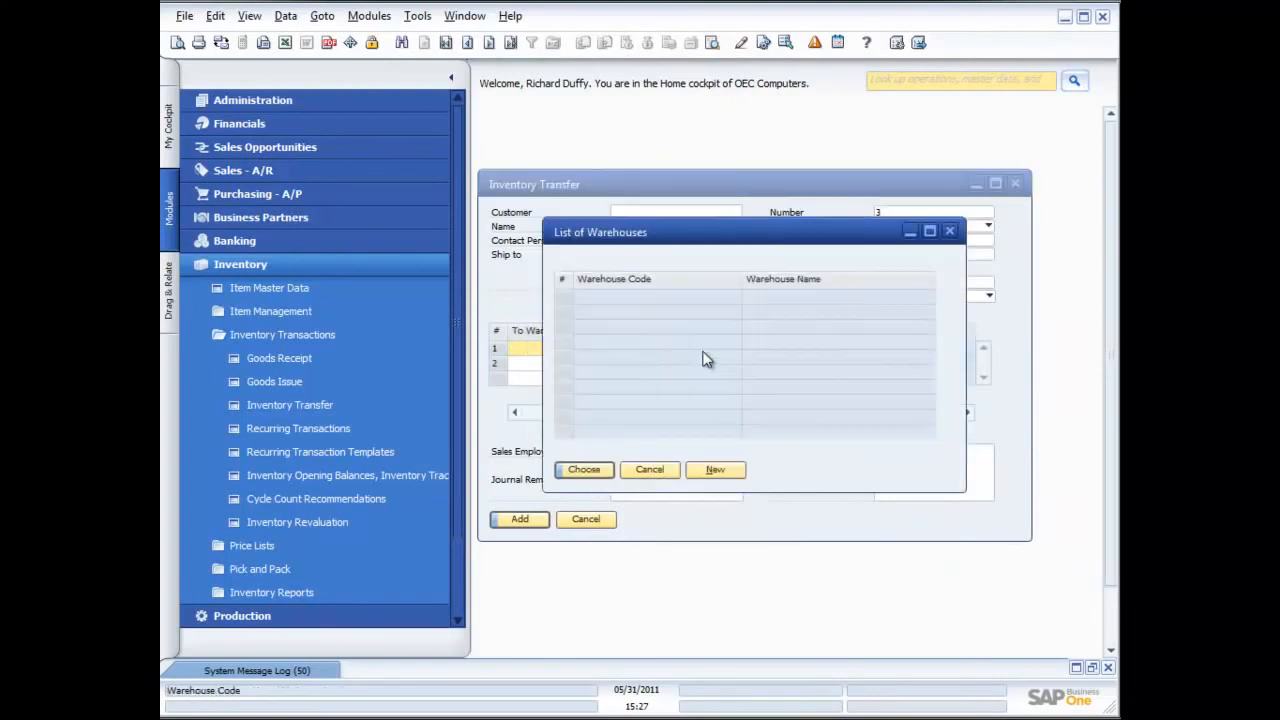
double_click(628, 311)
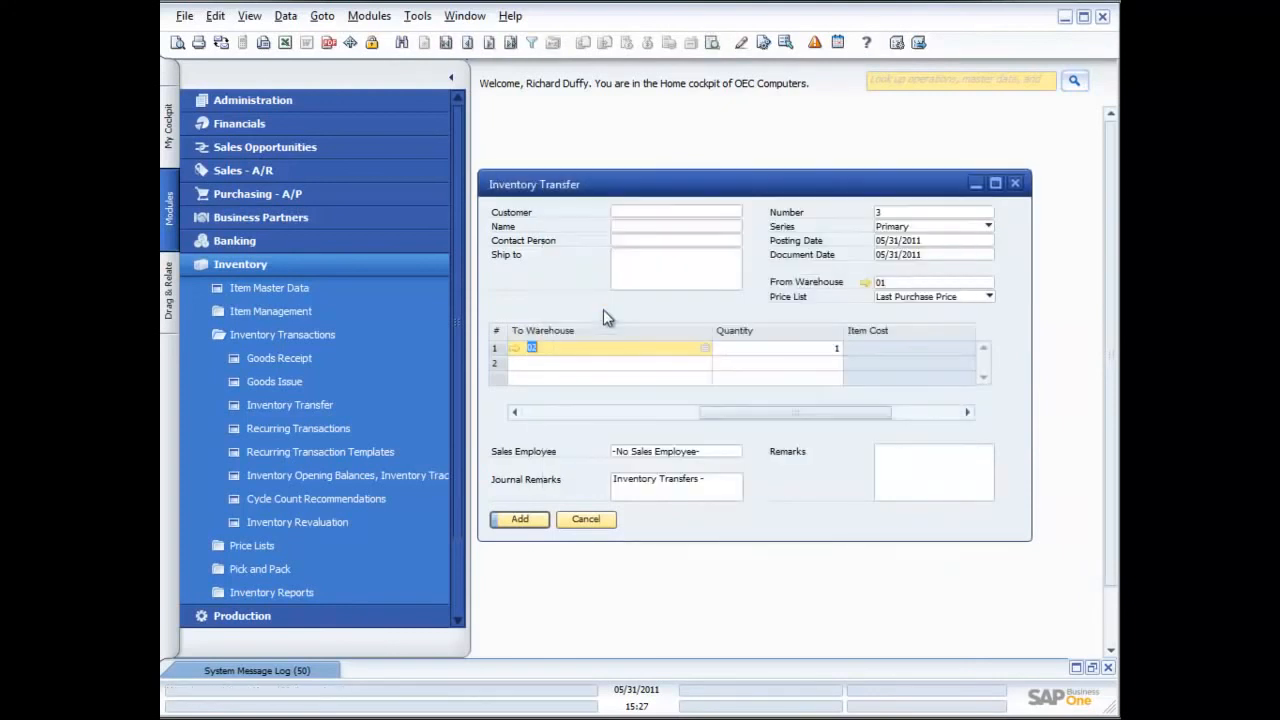
Look up the transferred item's stock by warehouse from its destination warehouse entry.
click(789, 350)
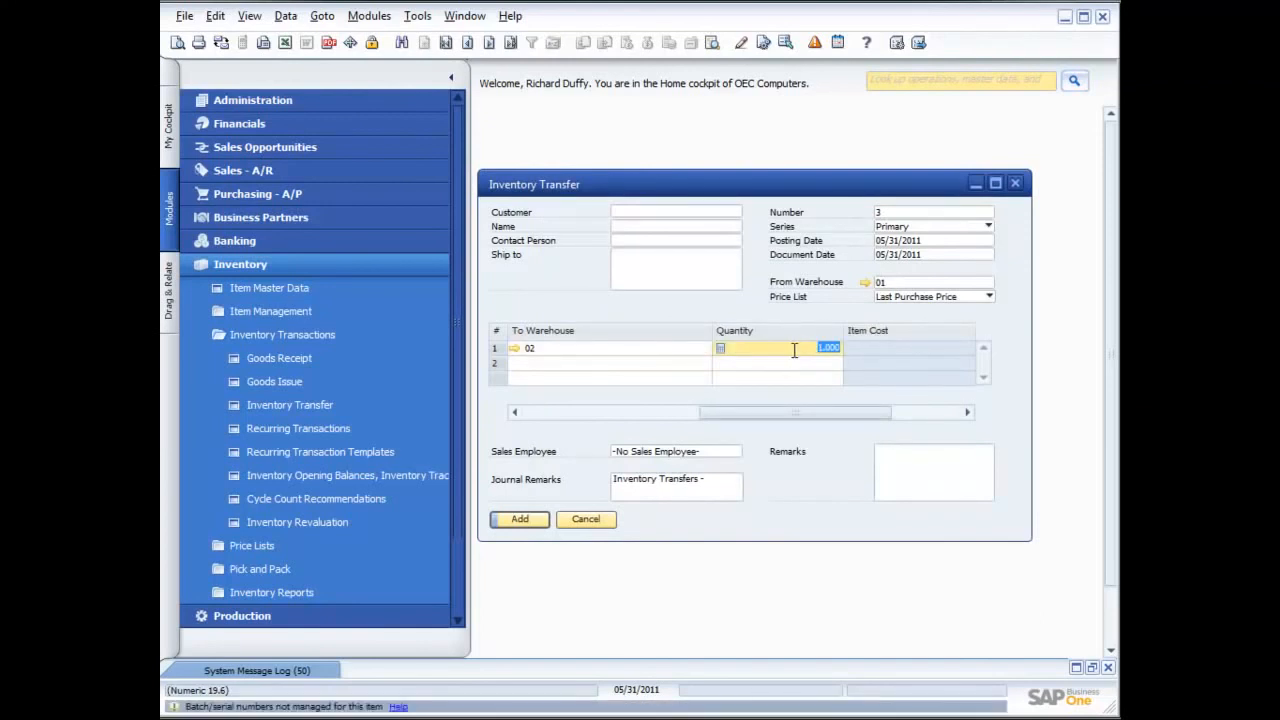
click(794, 350)
click(651, 349)
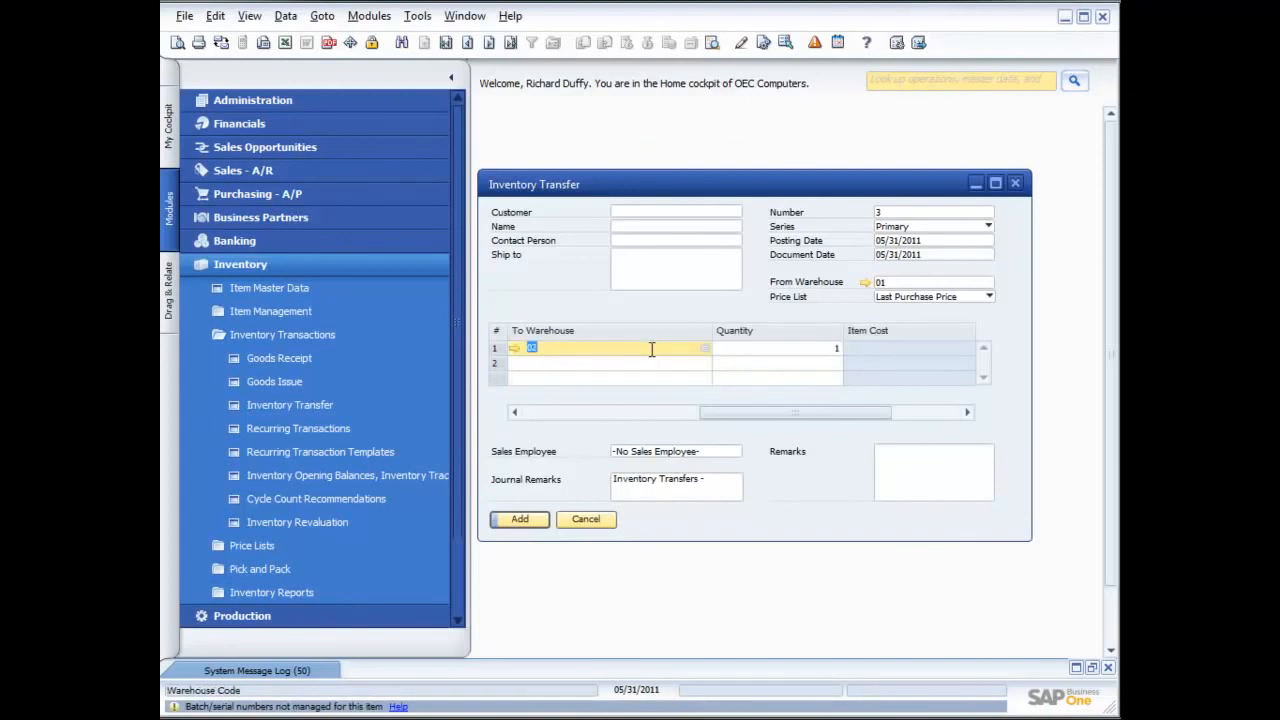
key(ctrl+Tab)
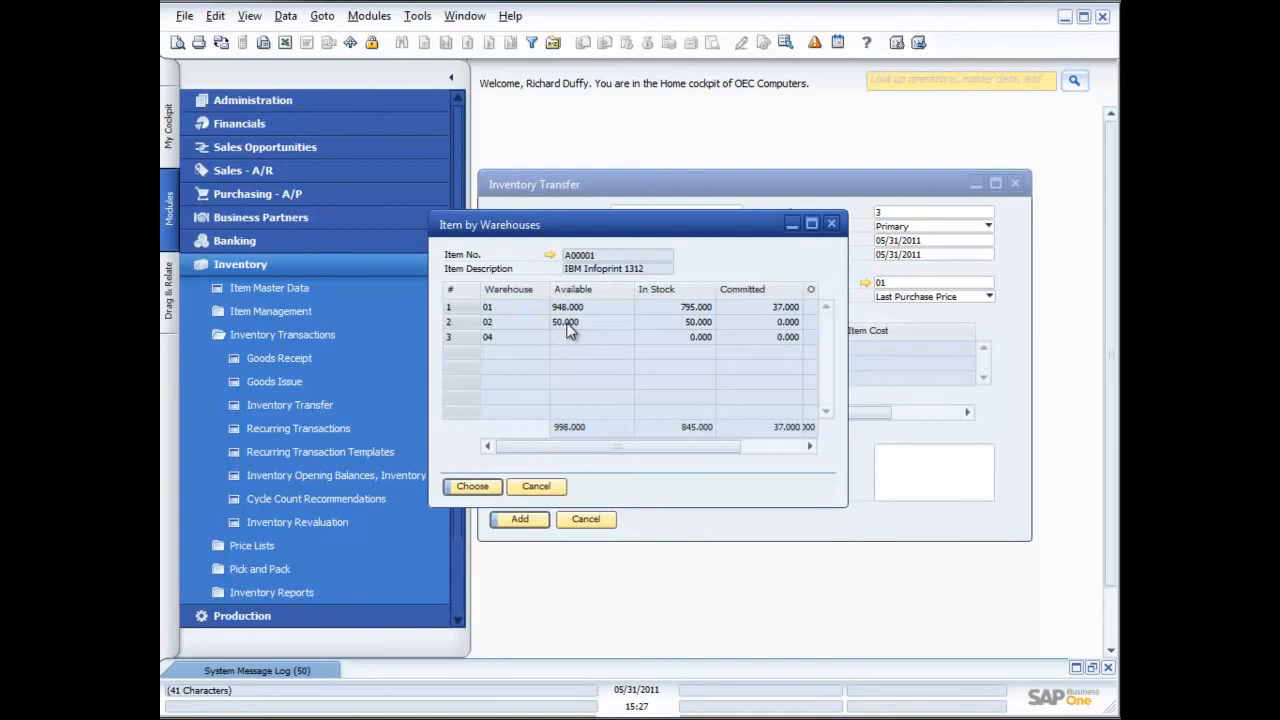
click(487, 494)
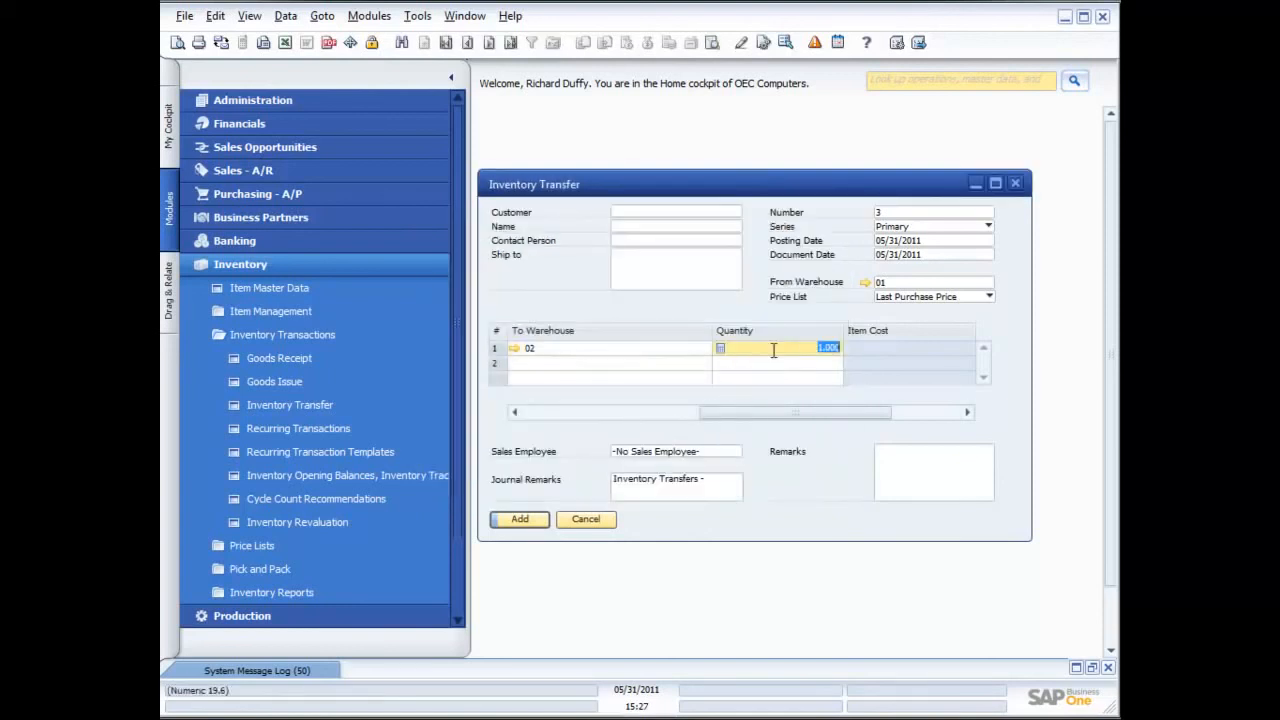
Set the transfer quantity to 100, add the inventory transfer with confirmation and close the Inventory Transfer window.
text(100)
key(Tab)
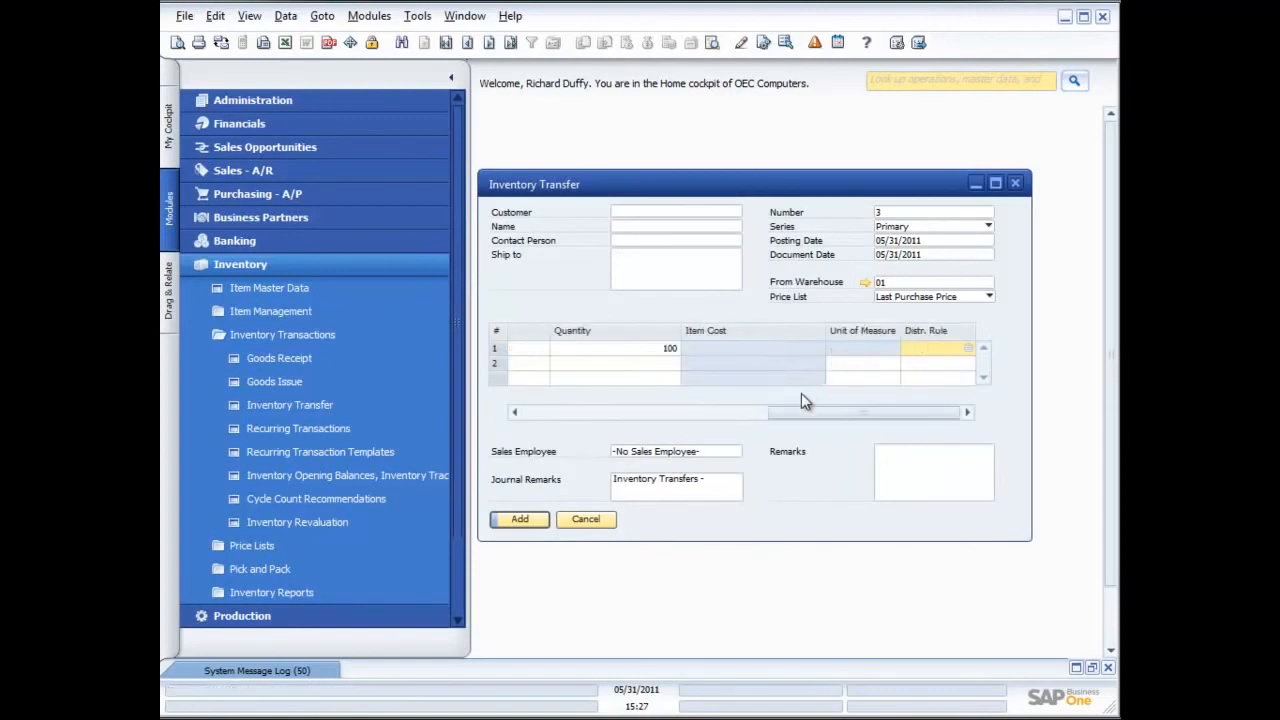
click(520, 520)
click(443, 368)
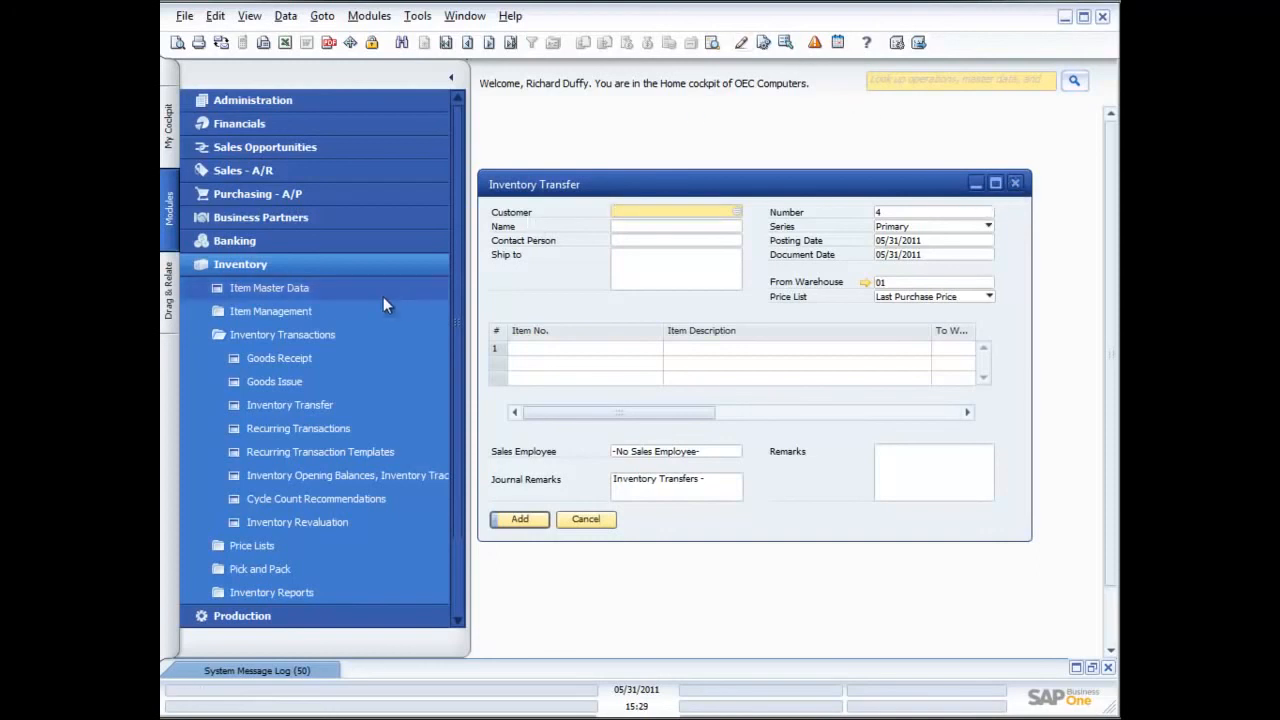
click(1015, 185)
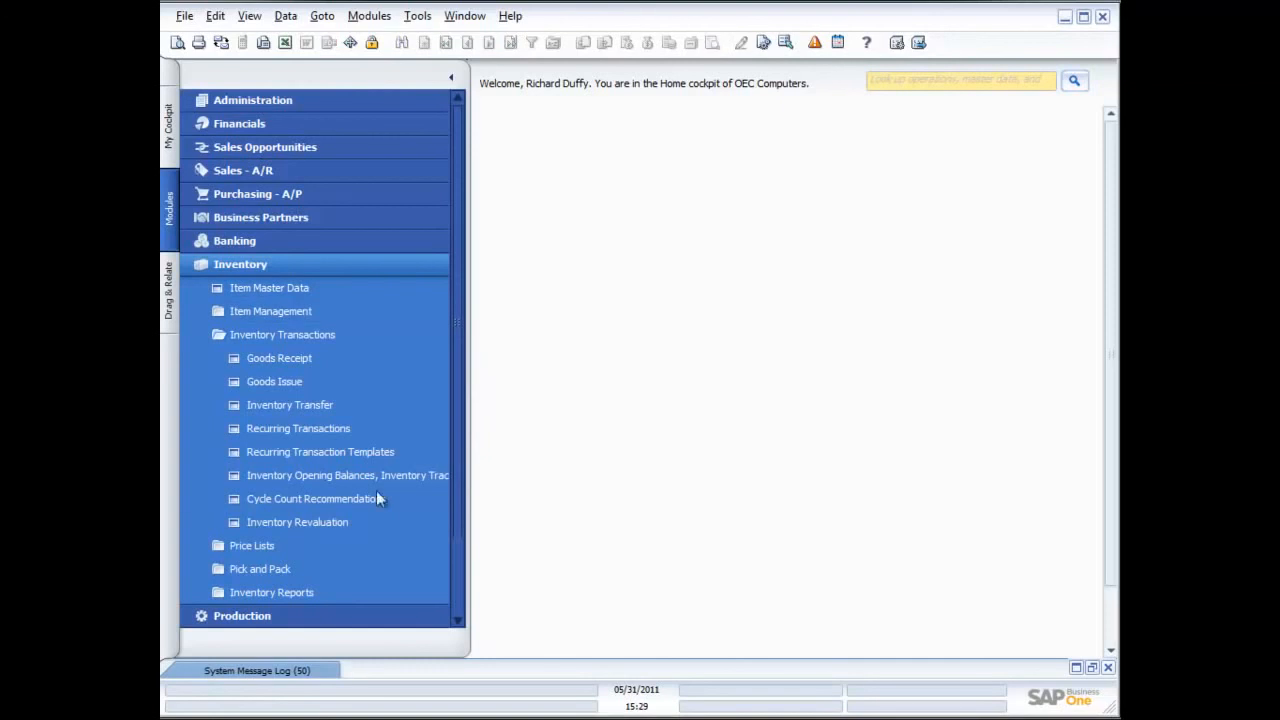
Review the Cycle Count Recommendations selection criteria and the Inventory Revaluation form, closing each without changes.
click(305, 499)
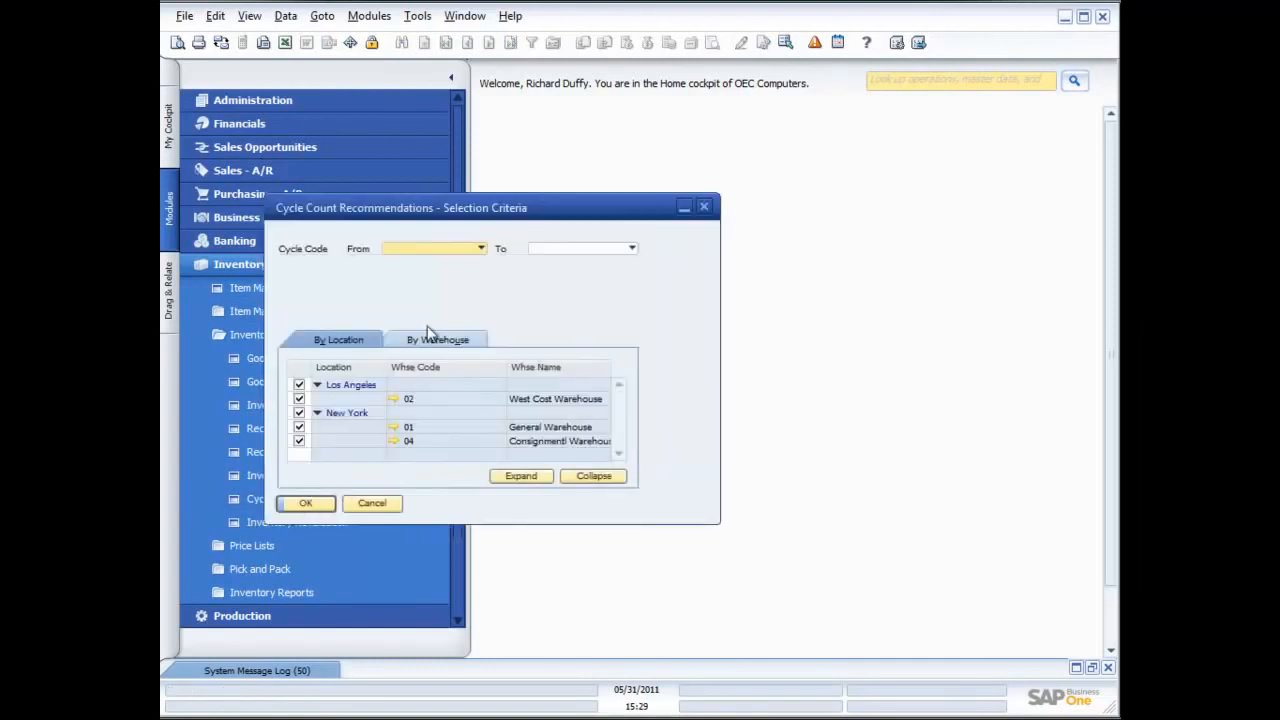
drag(395, 216, 607, 150)
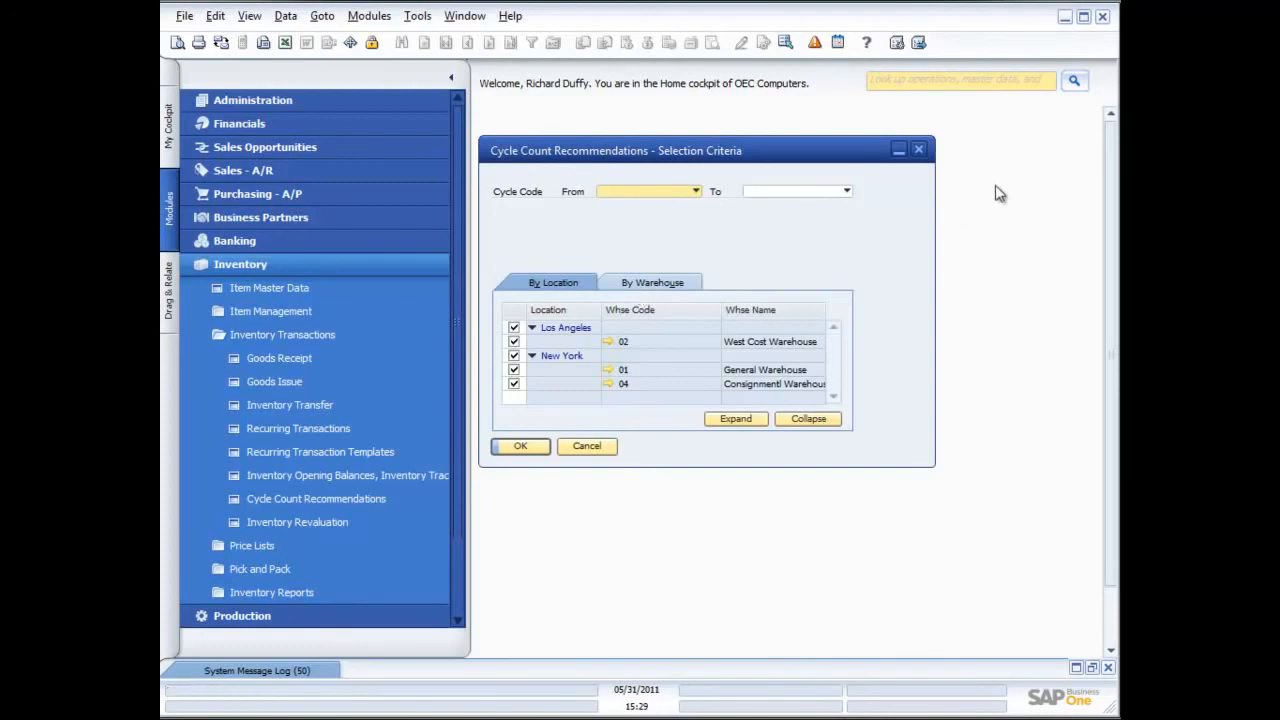
click(918, 149)
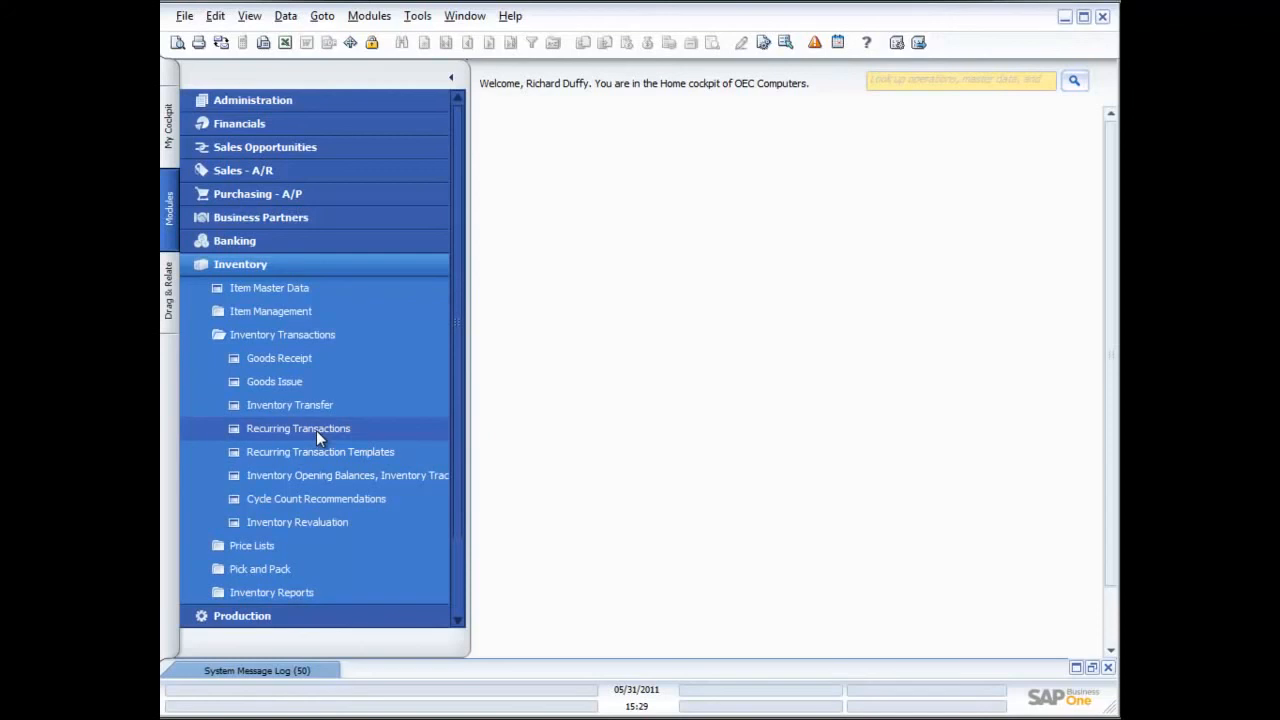
click(303, 520)
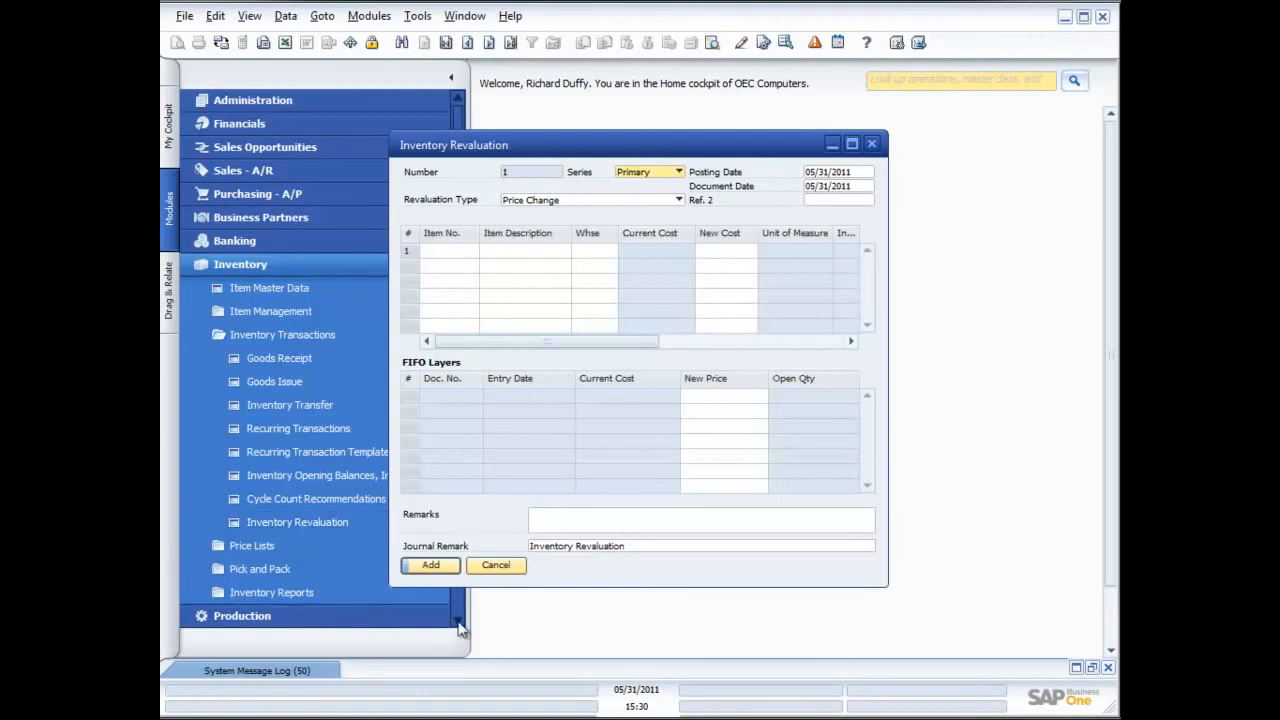
click(495, 566)
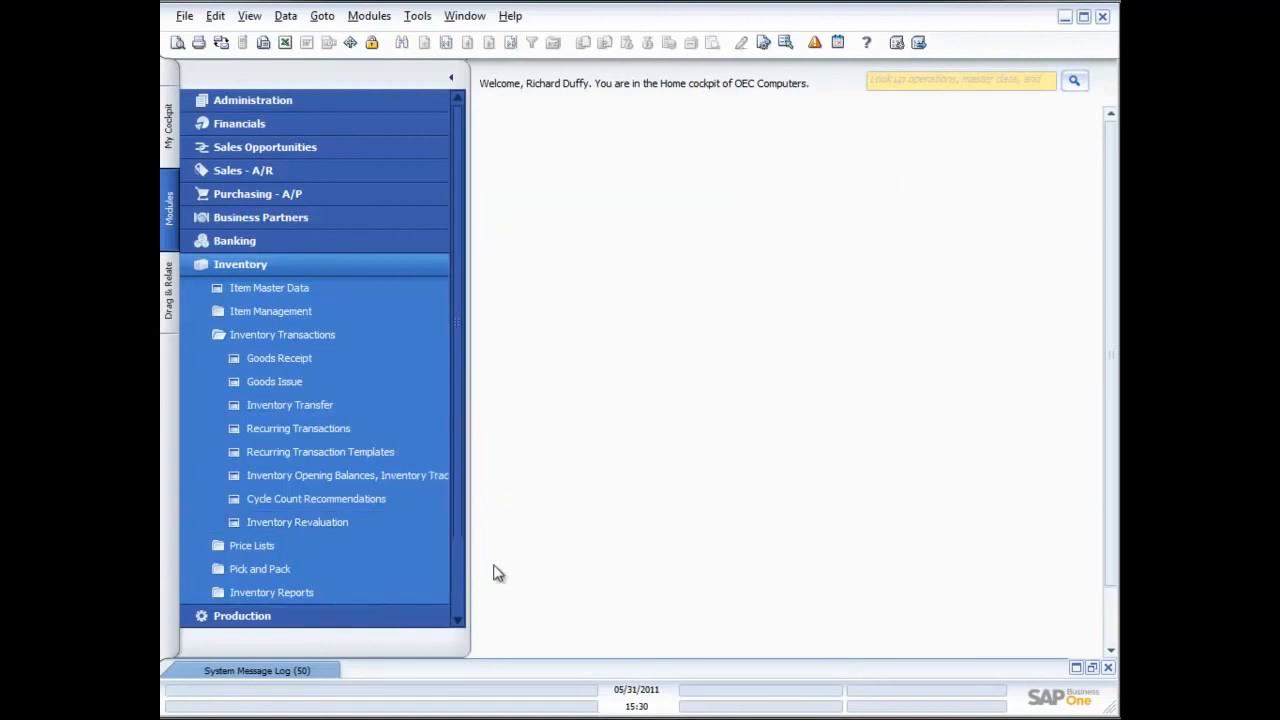
Run the Inventory Audit Report by items for all items and warehouses, leaving the date range empty.
click(293, 590)
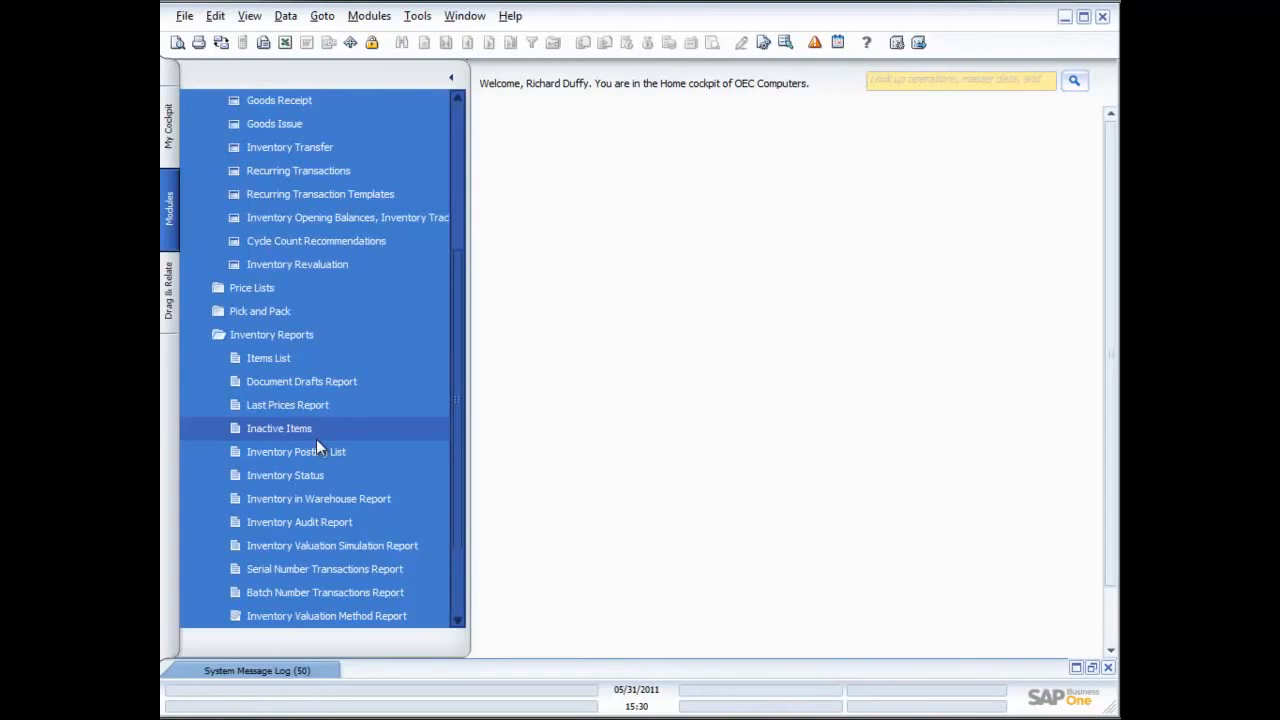
click(308, 523)
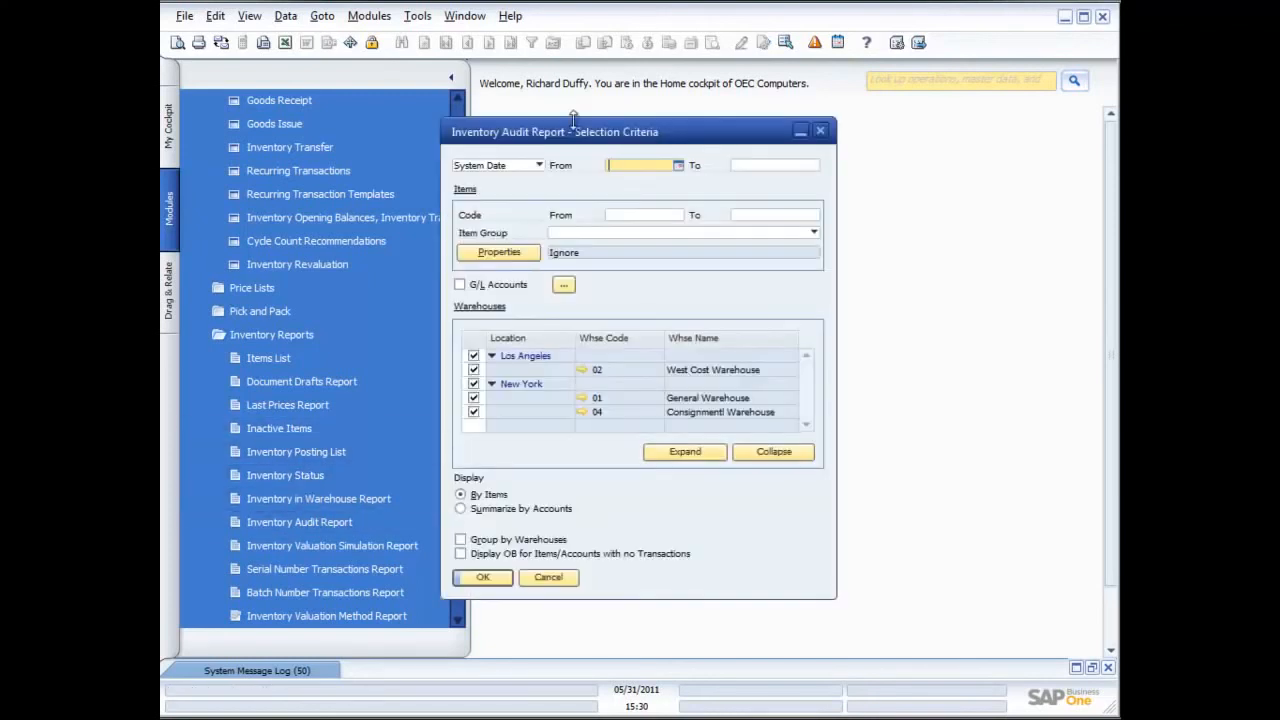
drag(597, 136, 705, 148)
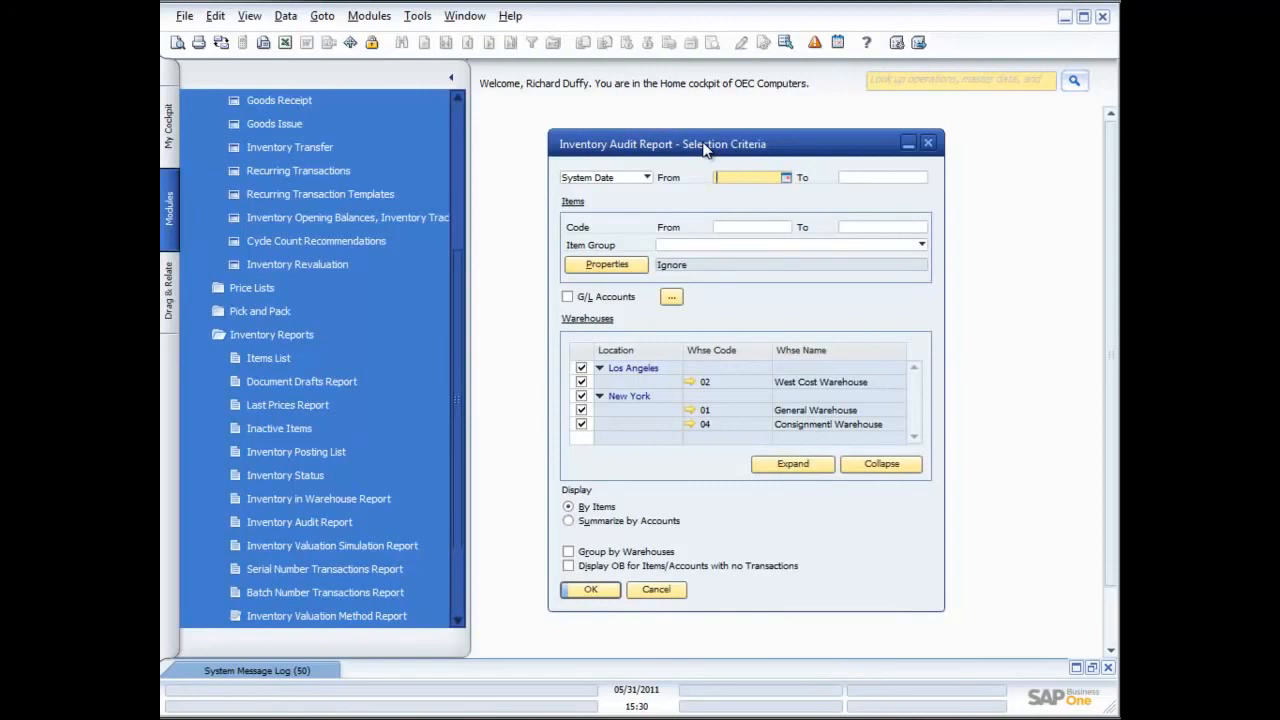
click(589, 591)
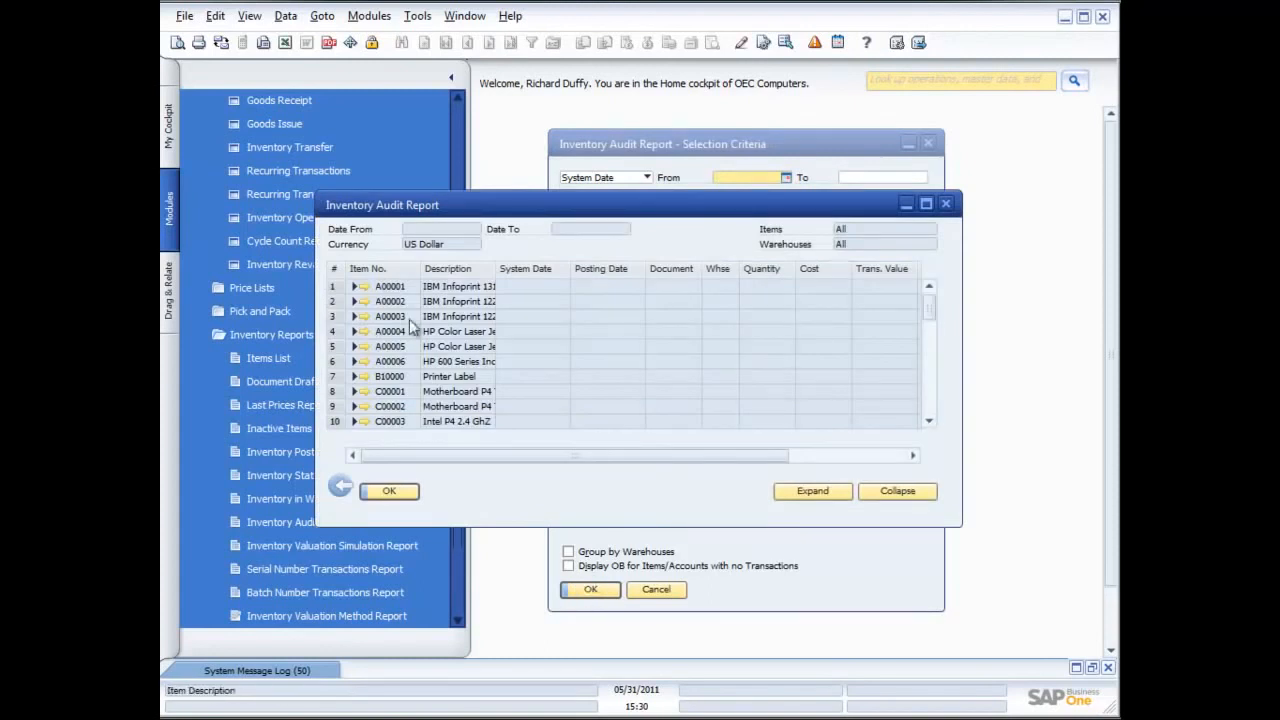
Expand item A00001 in the audit report, enlarge the report window and review the item's transactions through its most recent postings.
click(336, 290)
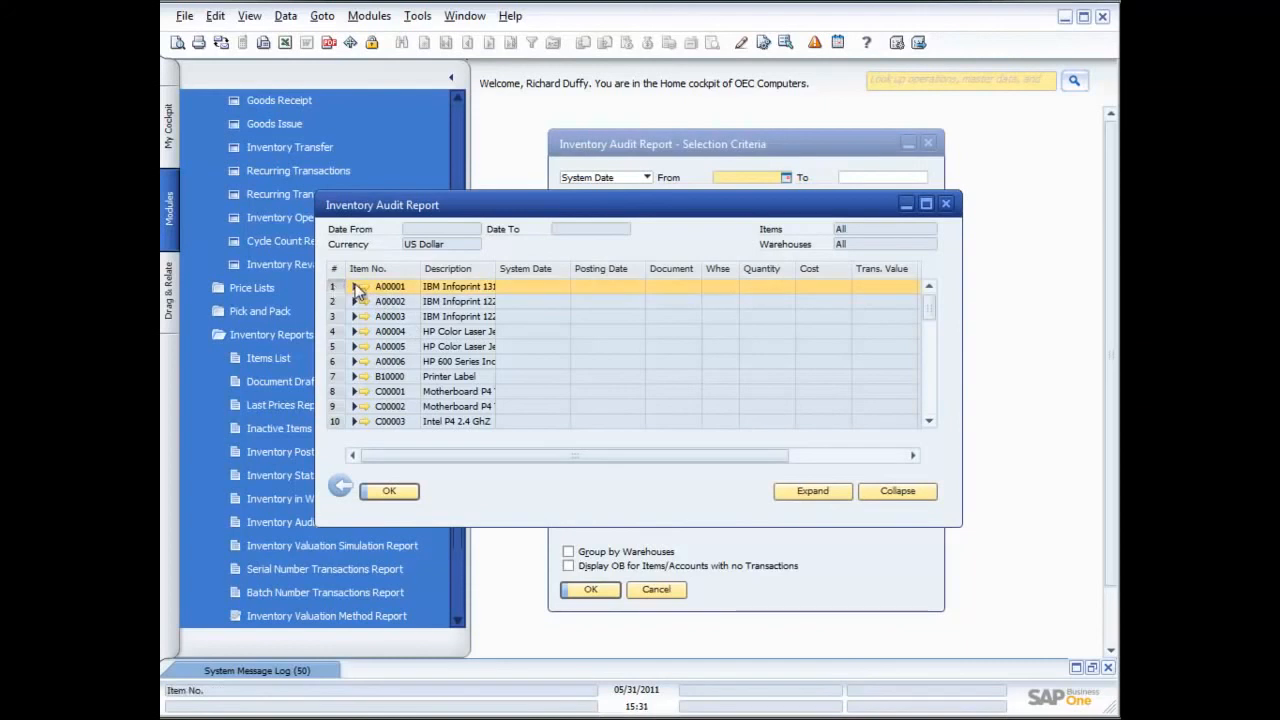
click(355, 287)
drag(943, 522, 1107, 598)
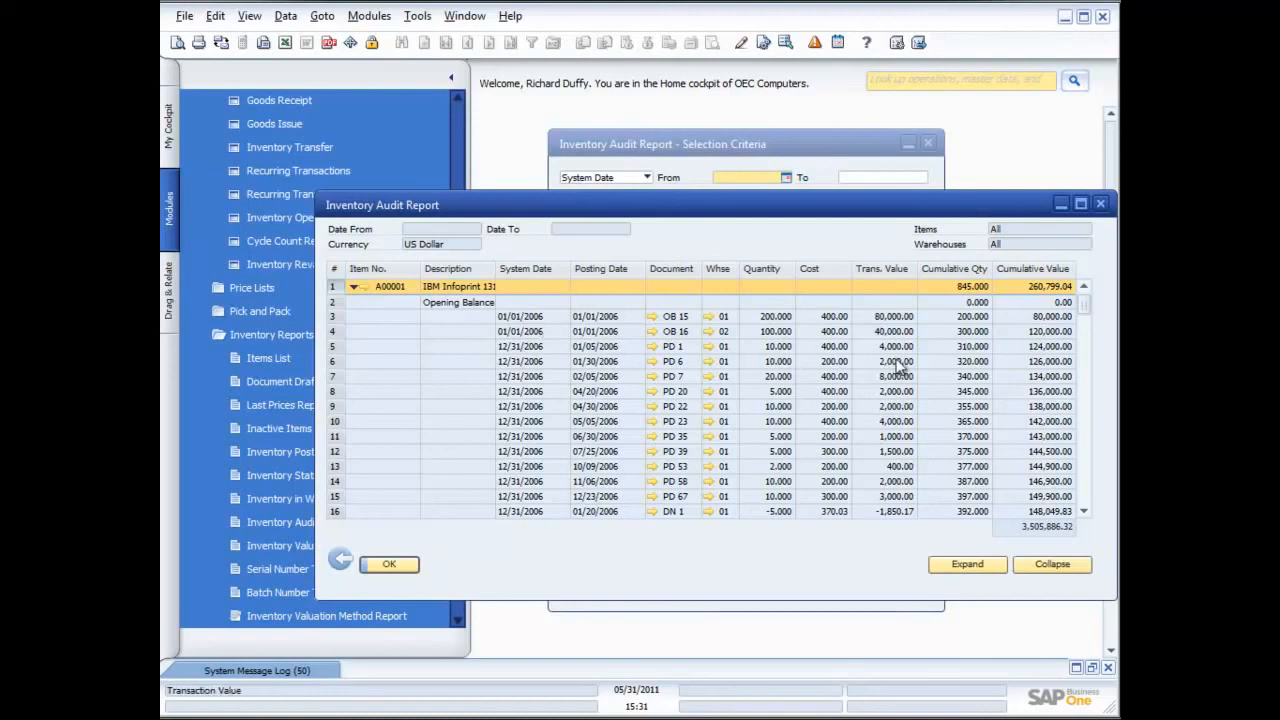
drag(1084, 308, 1073, 449)
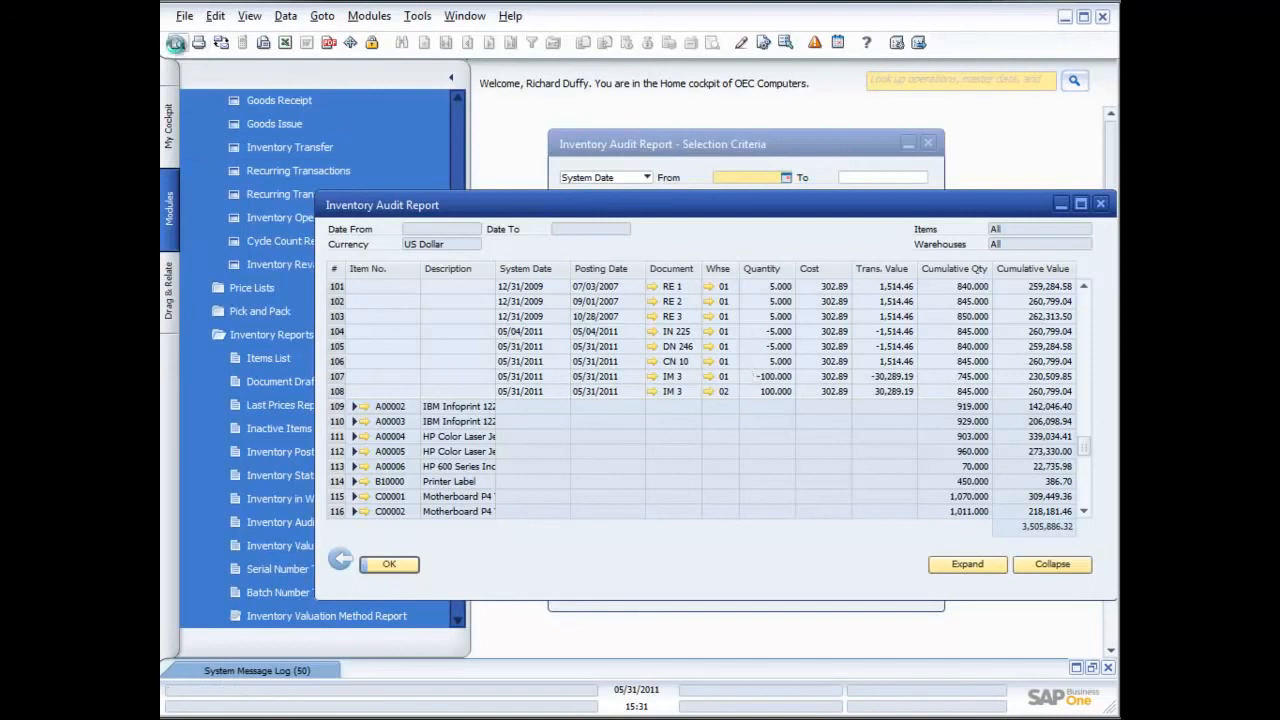
Preview the printable version of the audit report, then close the preview, the report and its selection criteria.
click(177, 44)
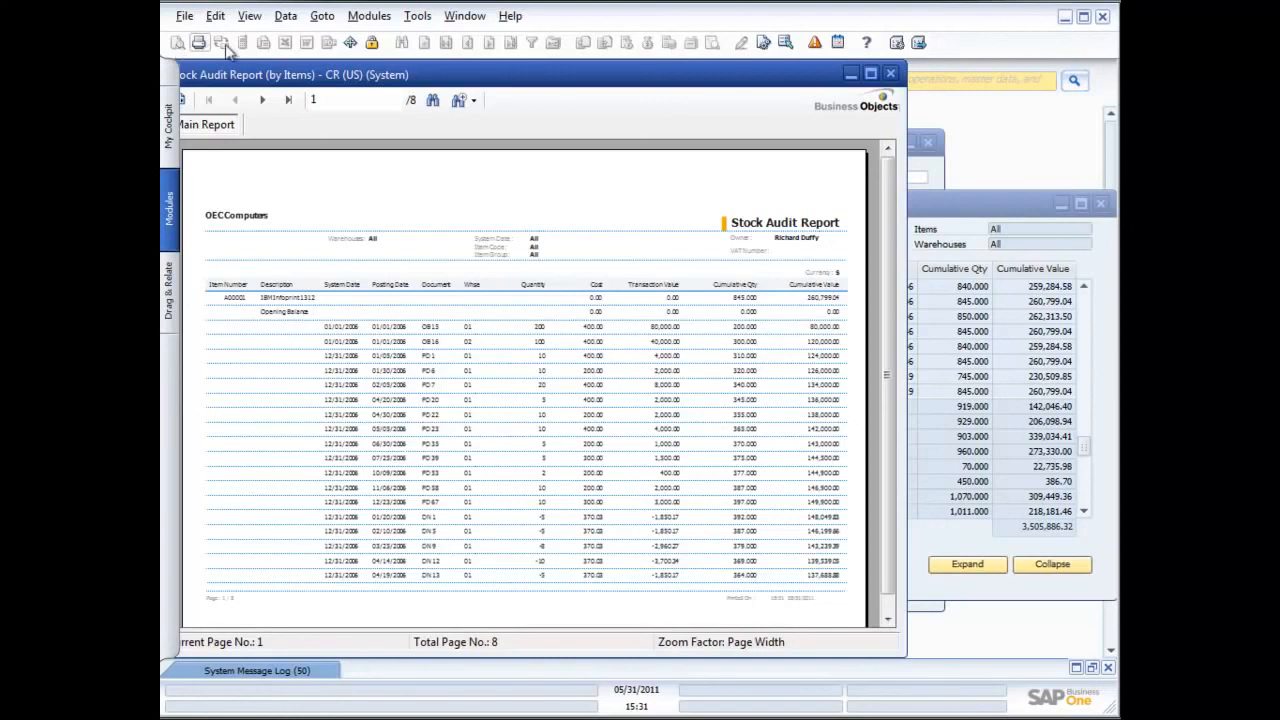
click(890, 74)
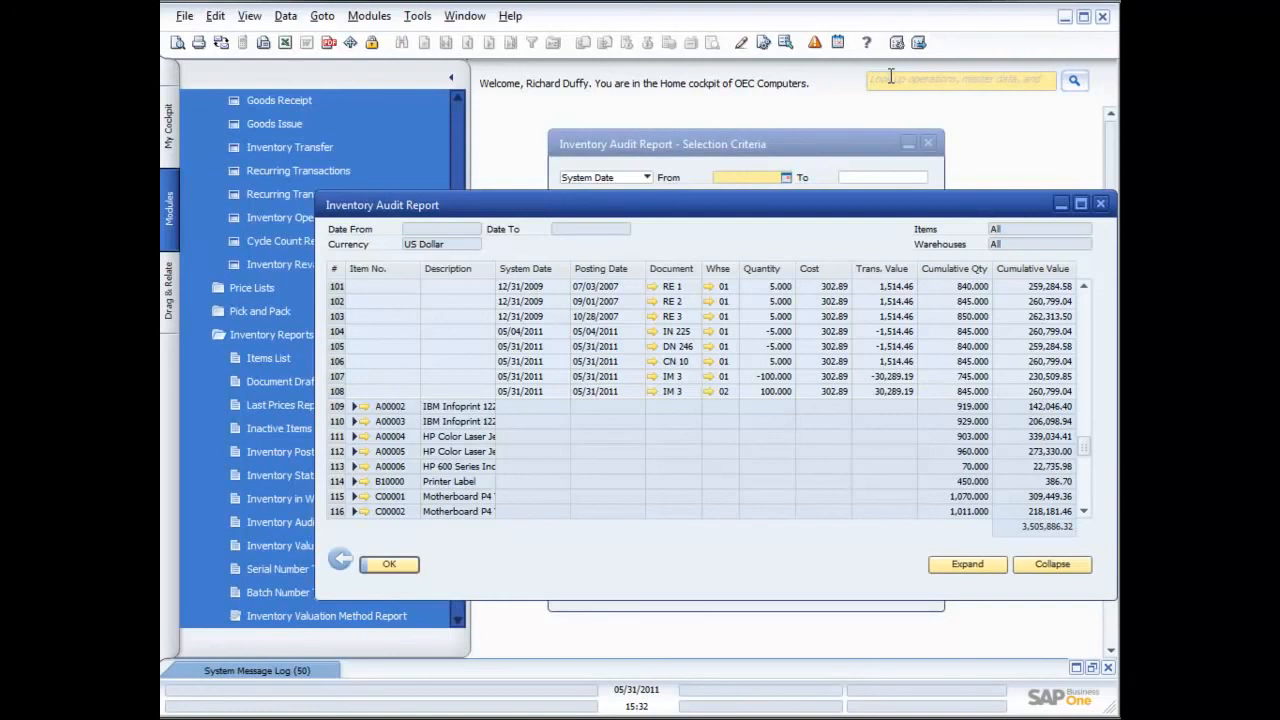
click(1100, 203)
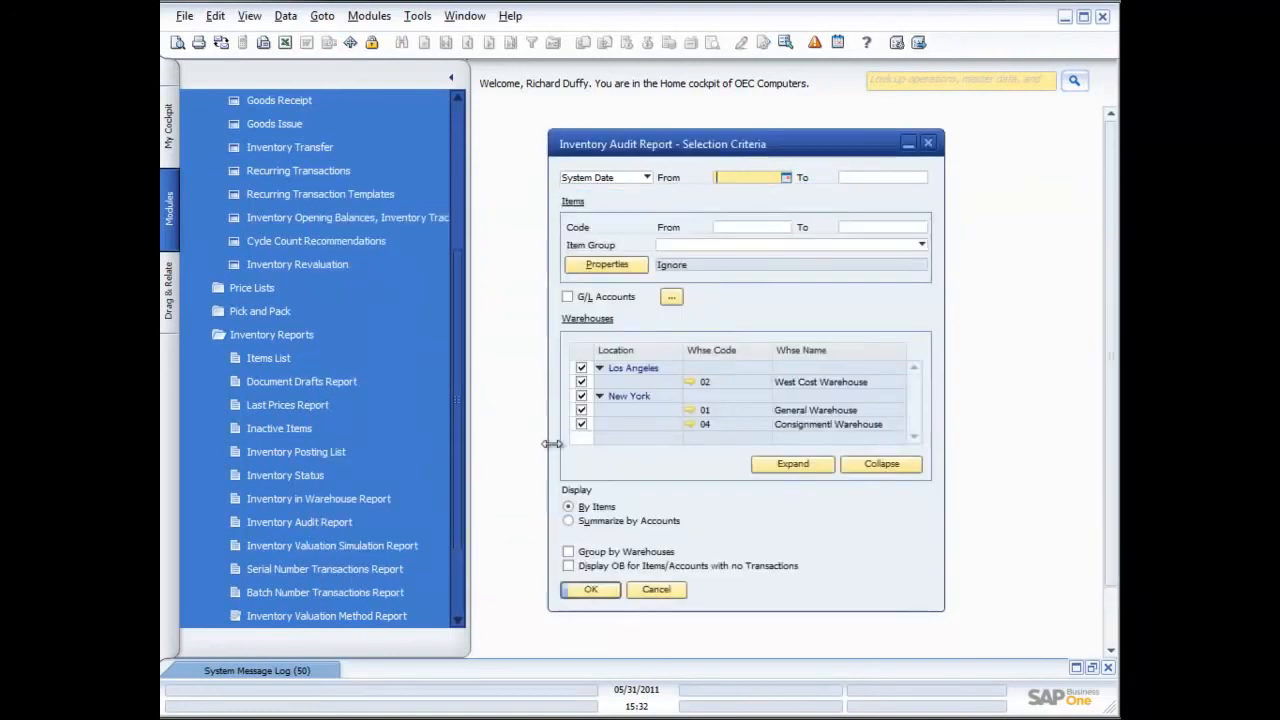
click(660, 590)
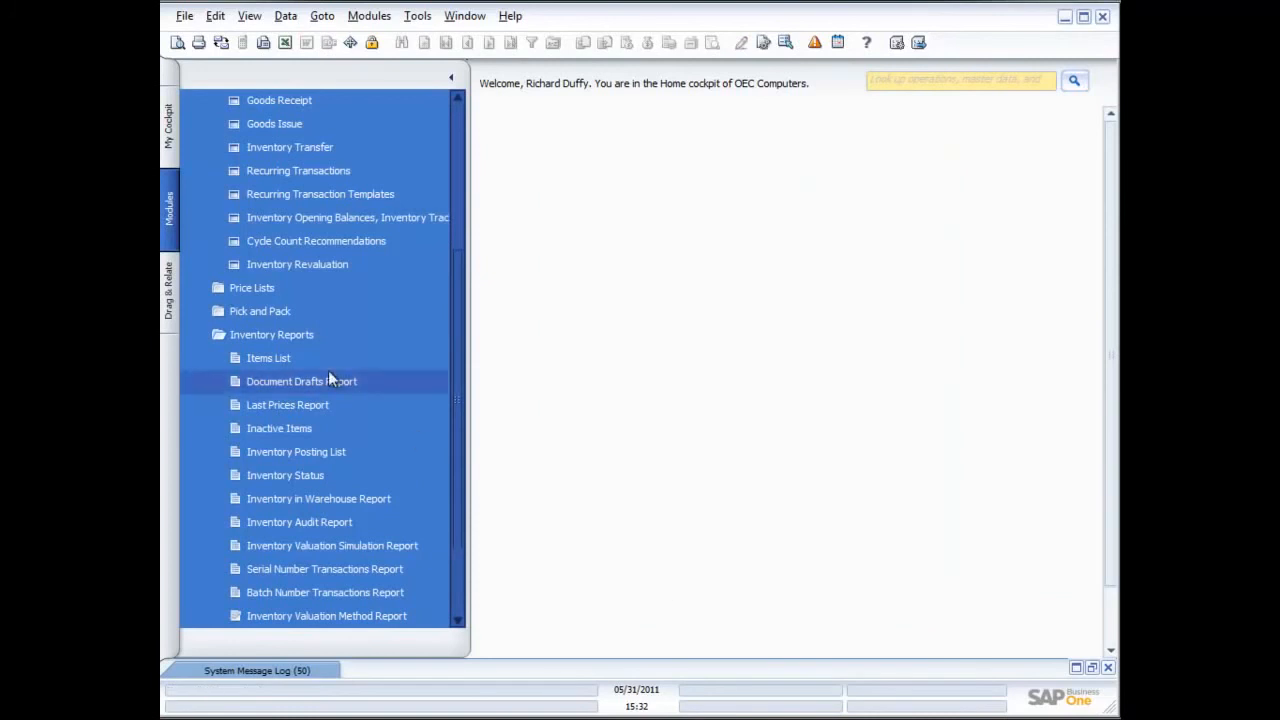
Review the Serial Numbers Management selection criteria and its operation options under Item Management, then cancel without changes.
click(256, 335)
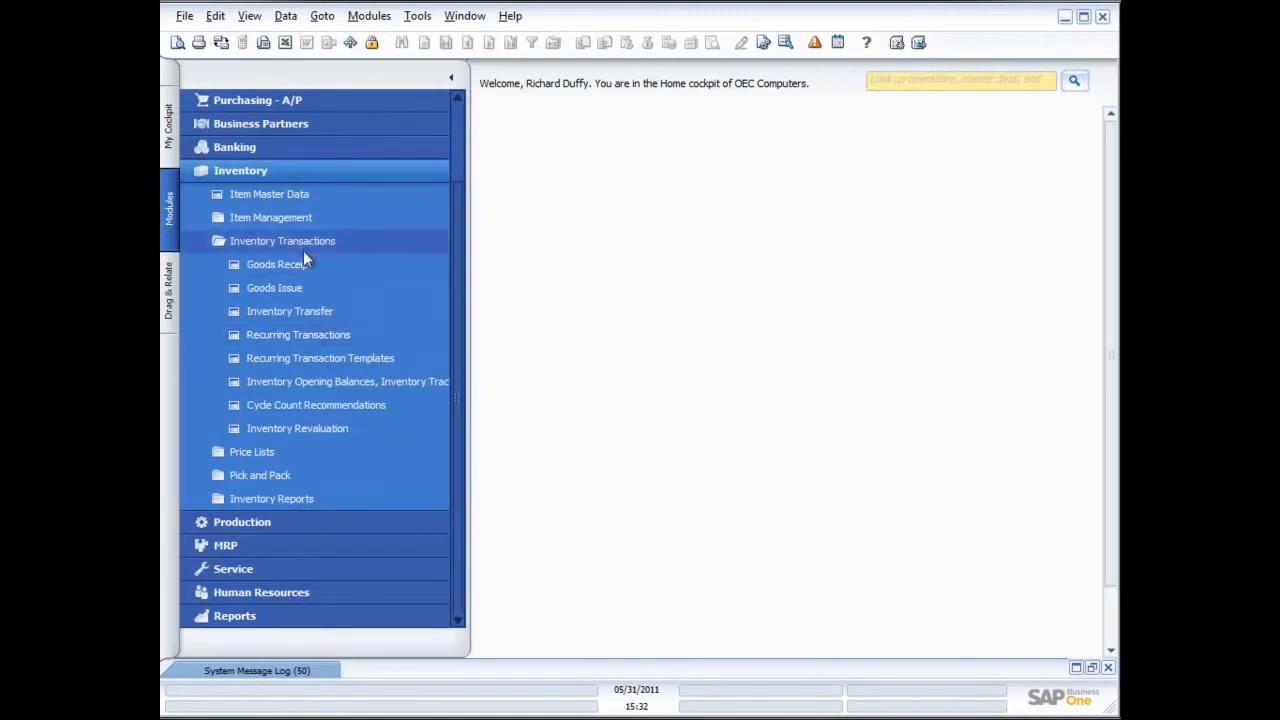
click(271, 218)
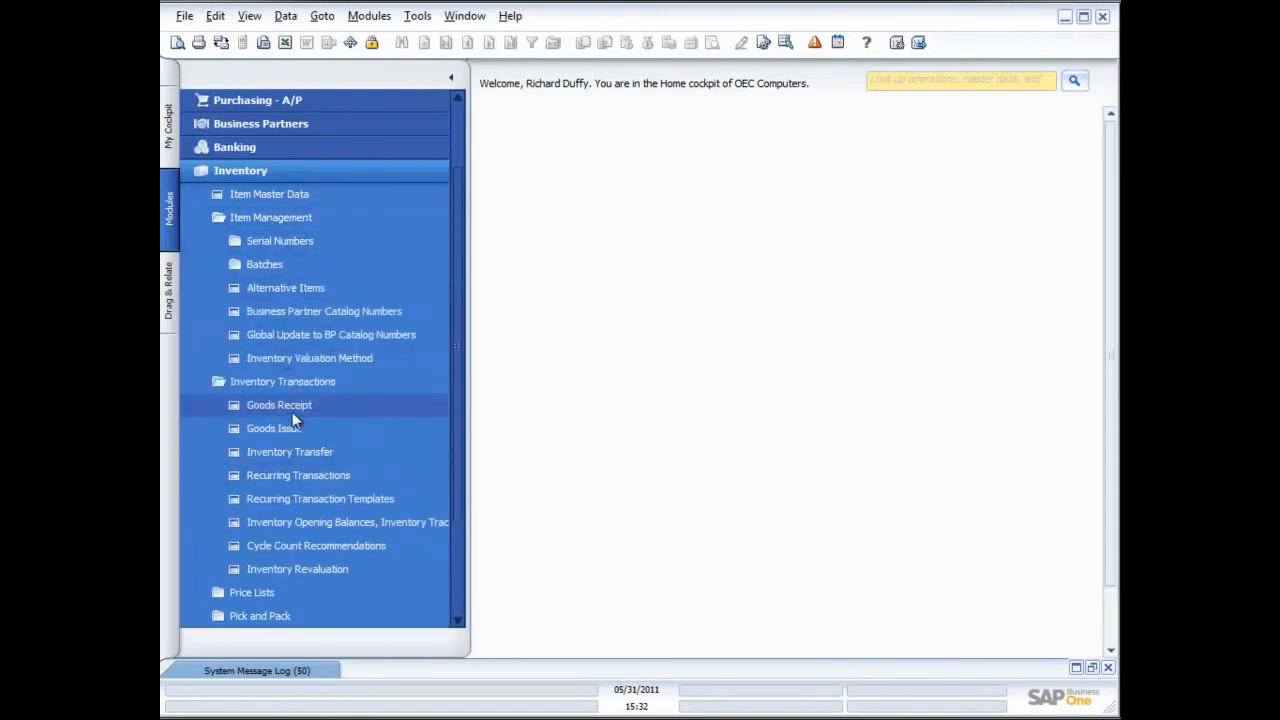
click(260, 238)
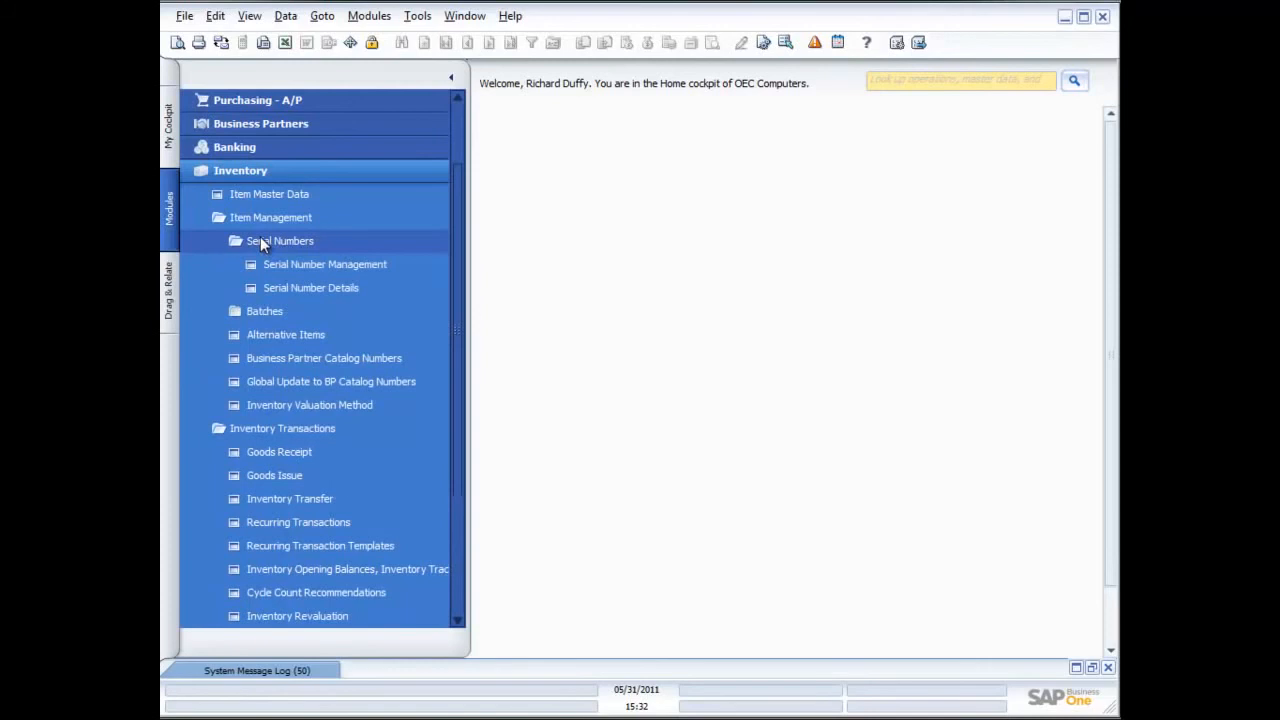
click(320, 264)
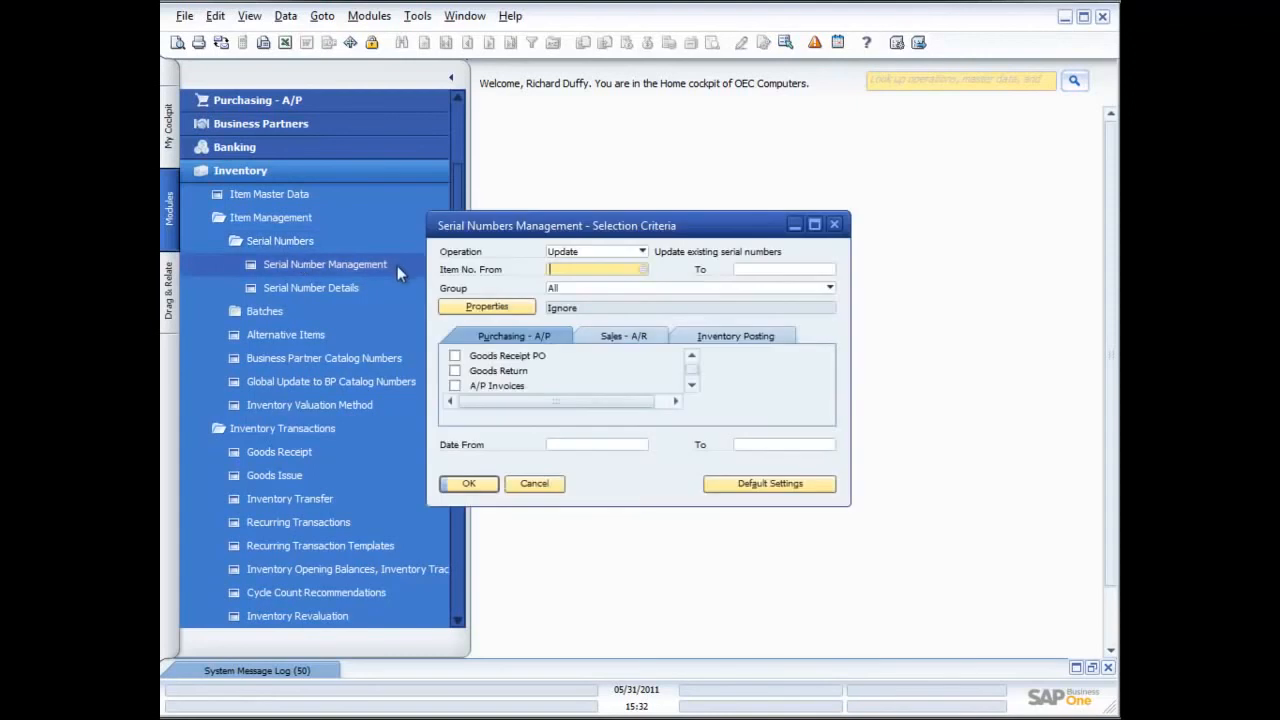
click(642, 253)
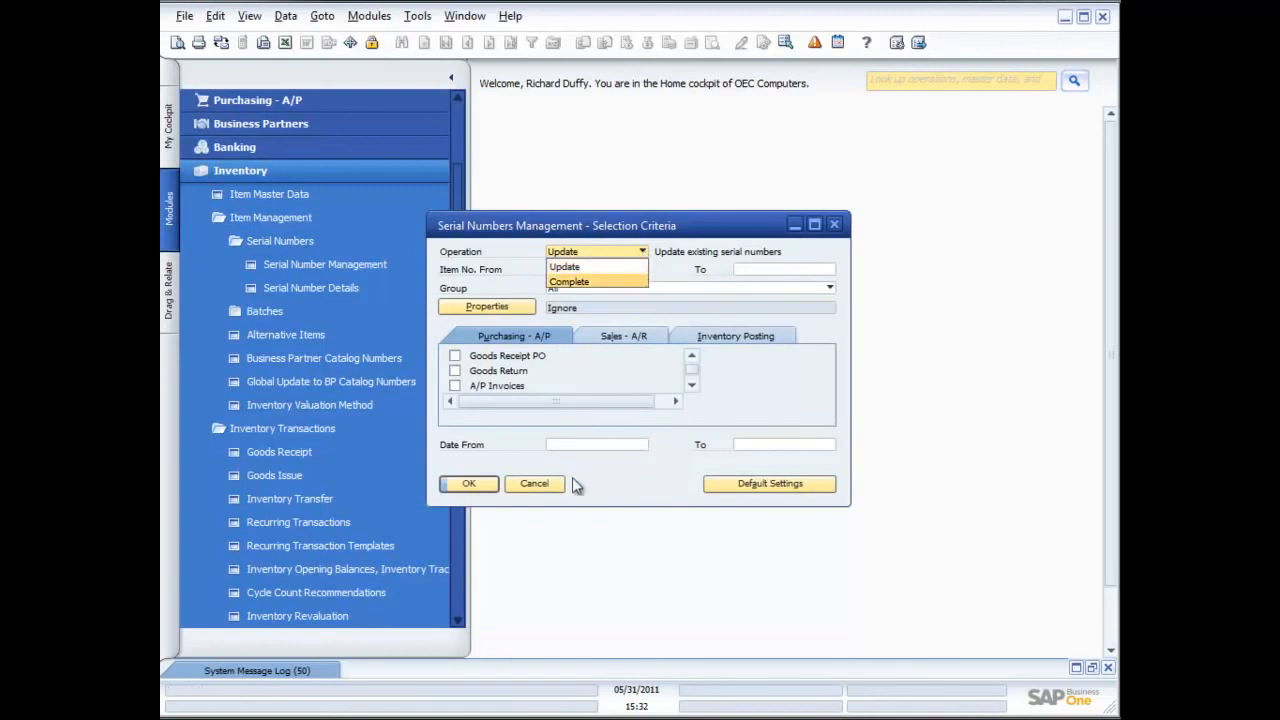
click(545, 487)
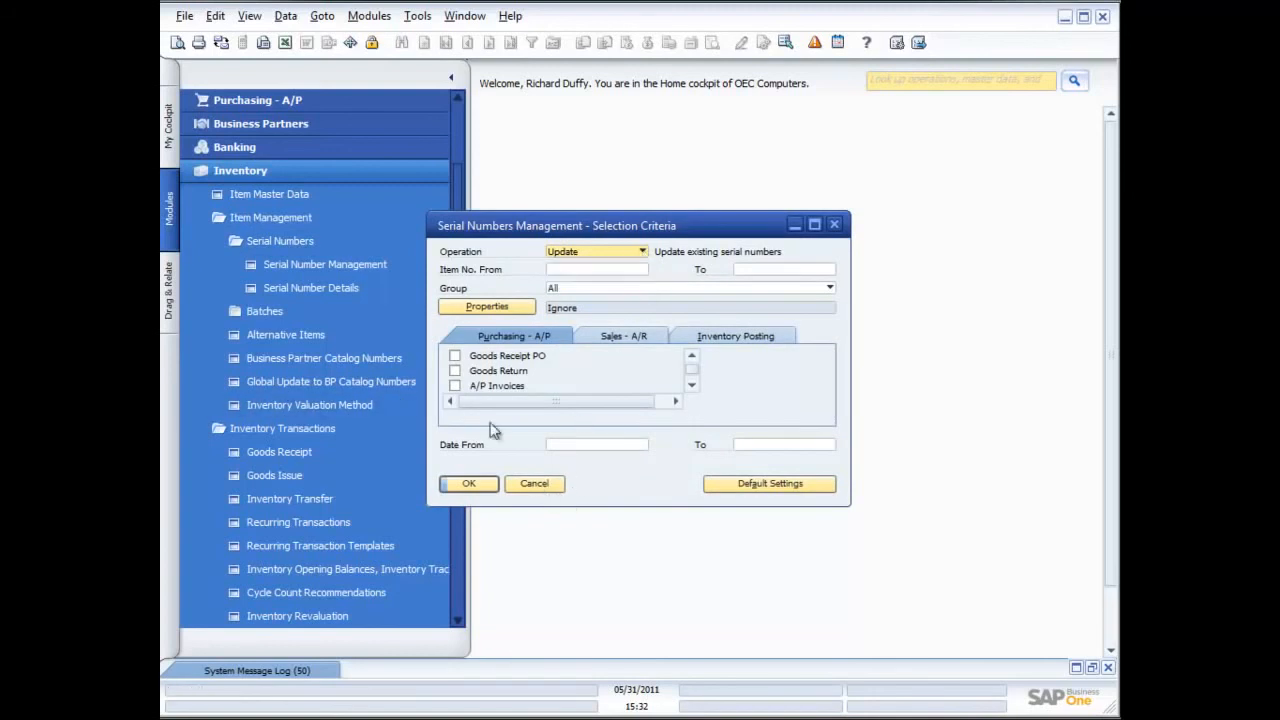
click(534, 485)
Browse the Serial Number Details records from the first one to item S10000 and examine its date, warranty and location fields.
click(305, 288)
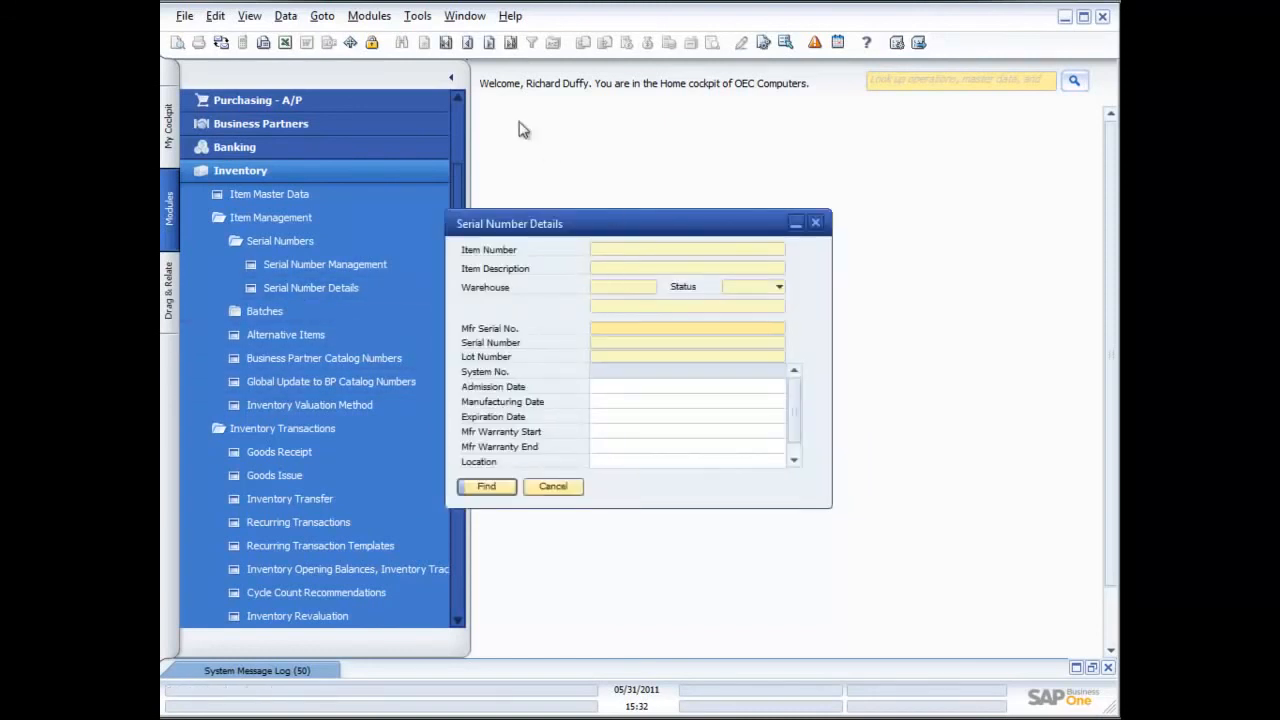
click(446, 43)
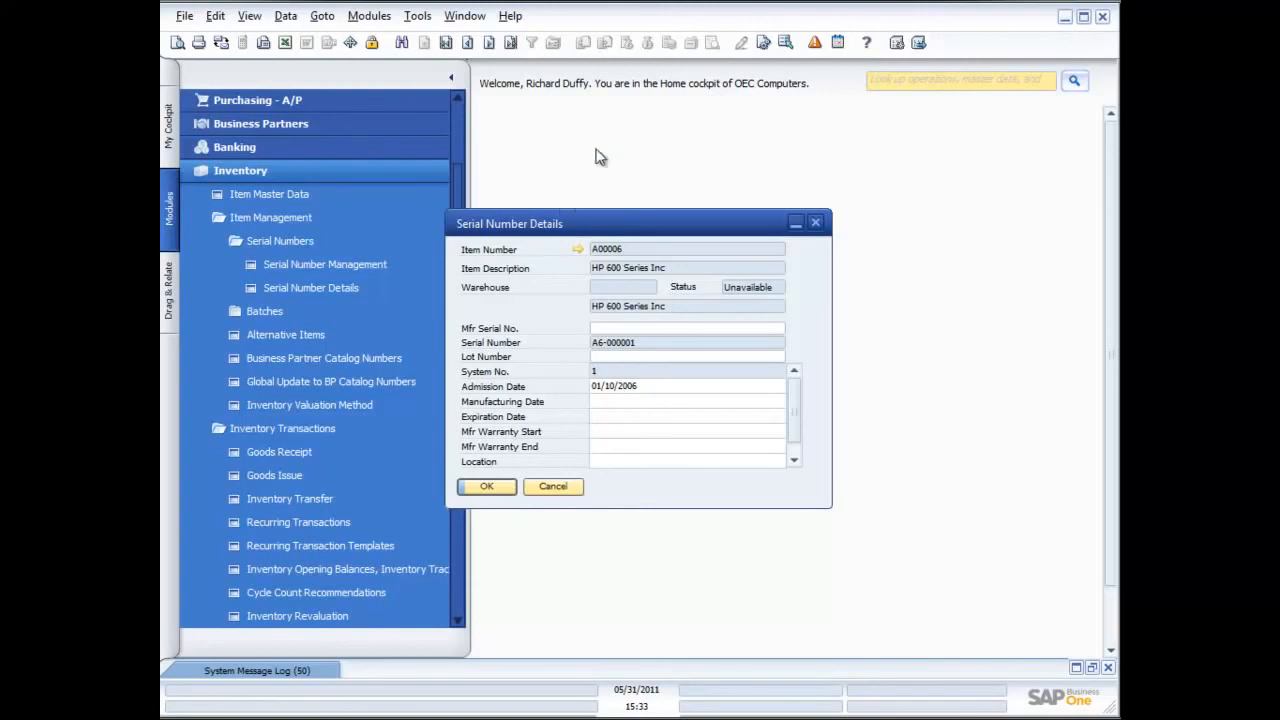
click(489, 42)
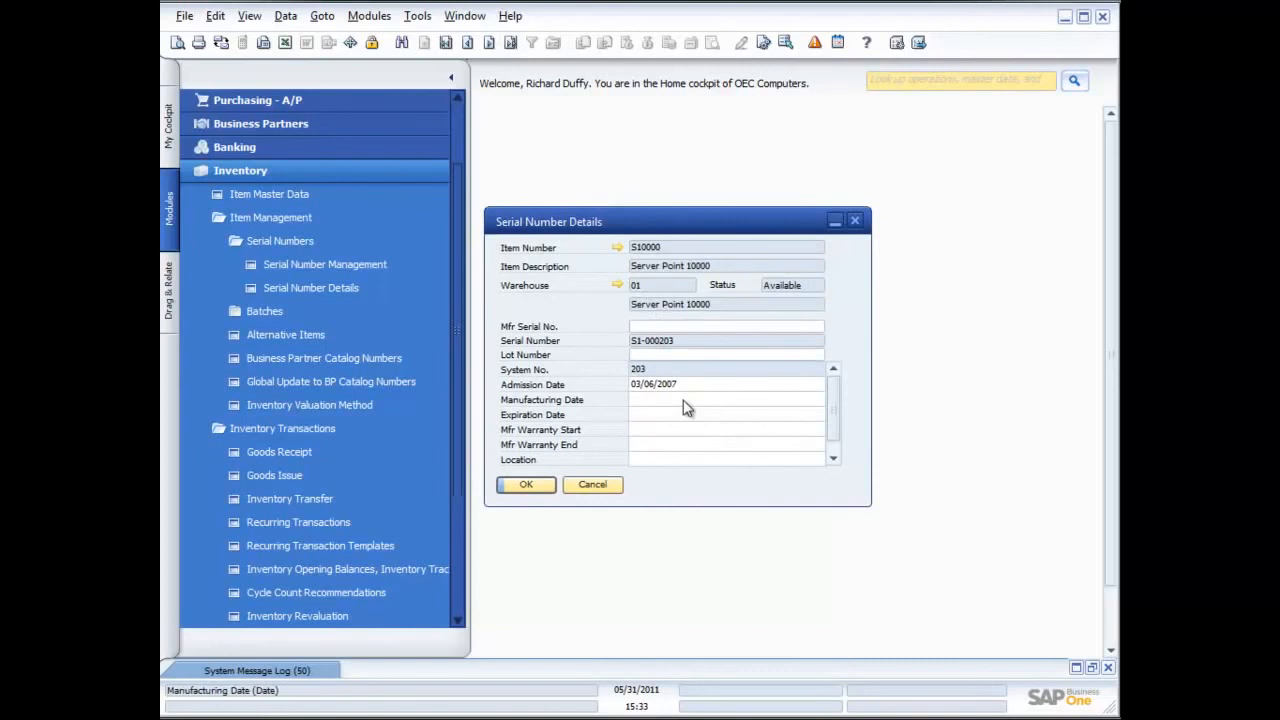
click(832, 452)
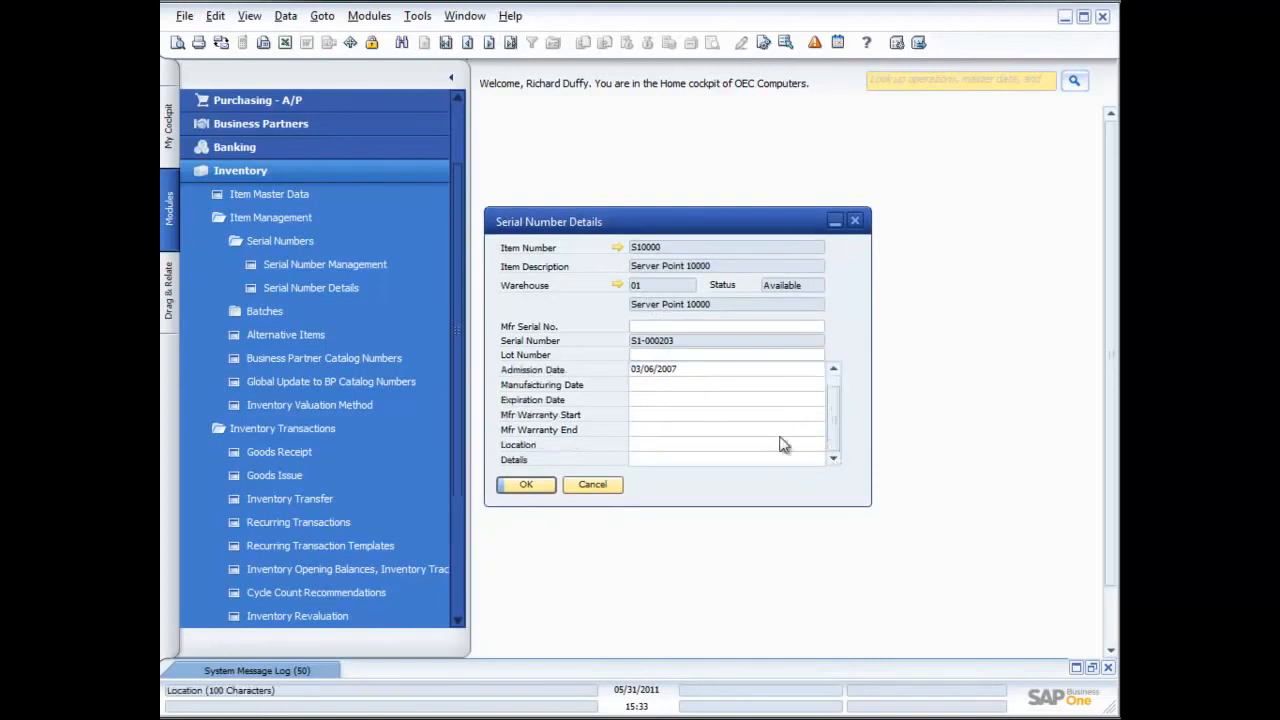